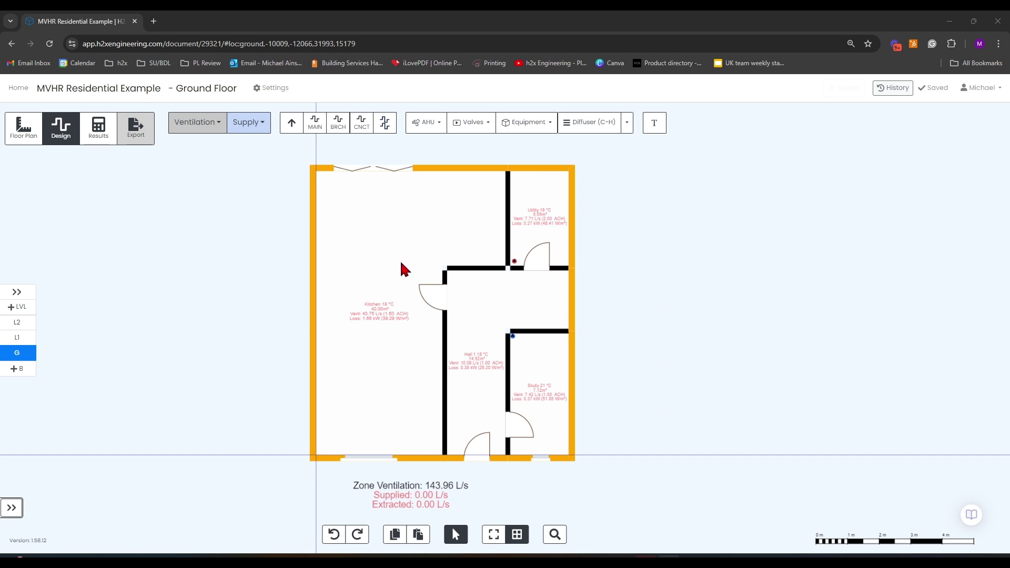
Step: Place an AHU (MVHR) unit on Level 2's middle roof space, rotated so its arrow points left
scroll(402, 290, "up", 3)
scroll(408, 298, "down", 1)
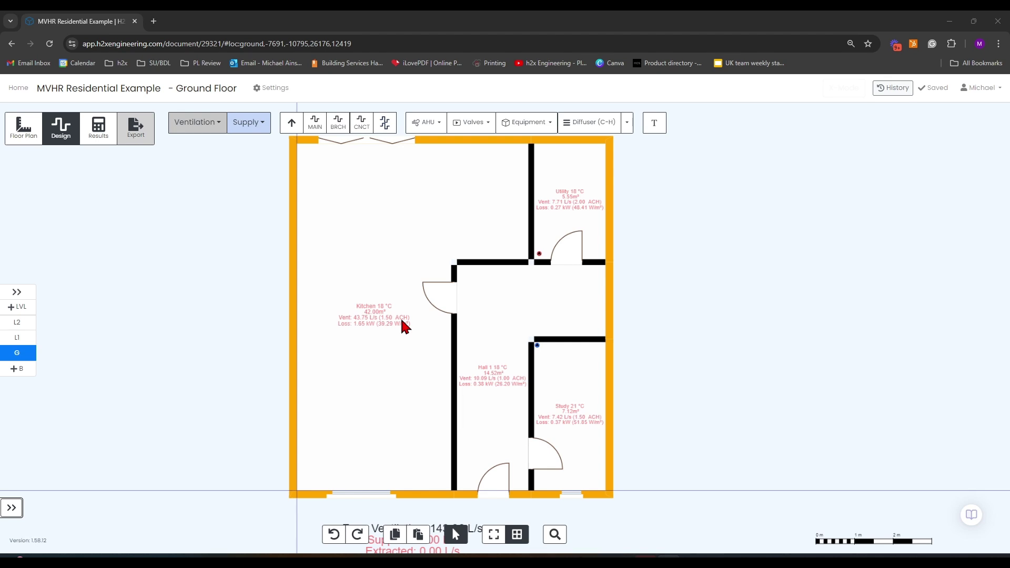
scroll(668, 422, "down", 2)
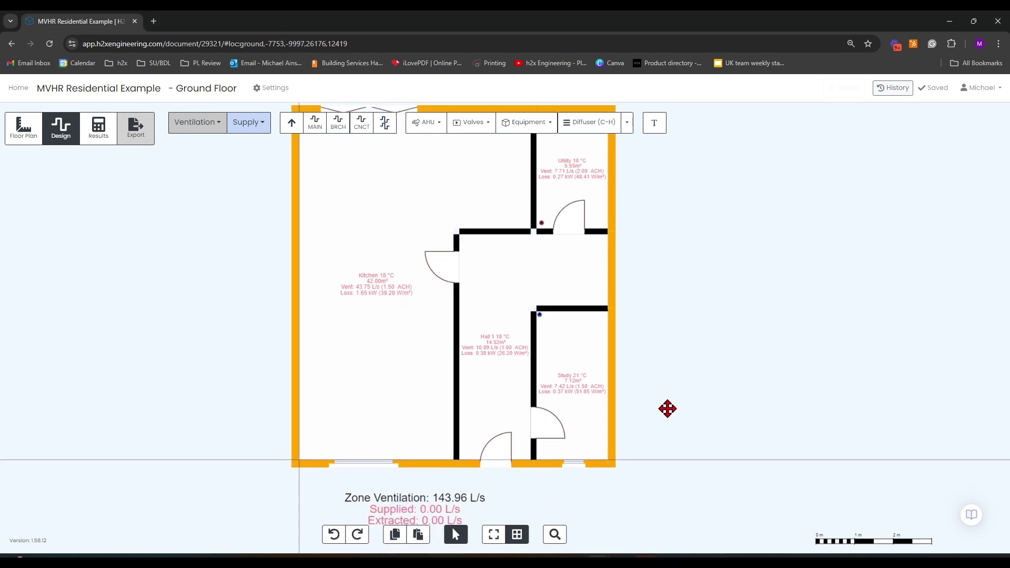
left_click_drag(667, 409, 691, 448)
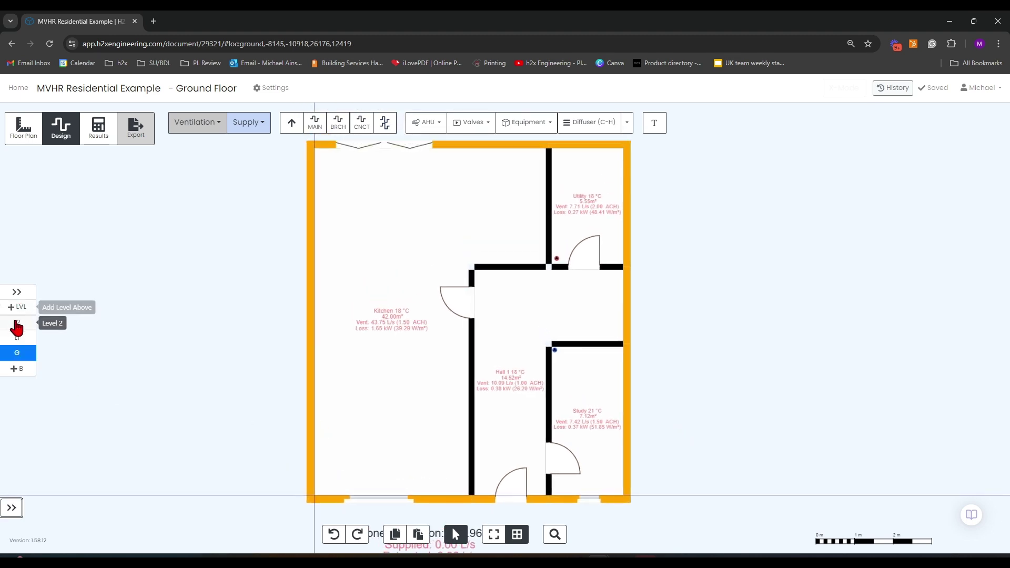
left_click(16, 324)
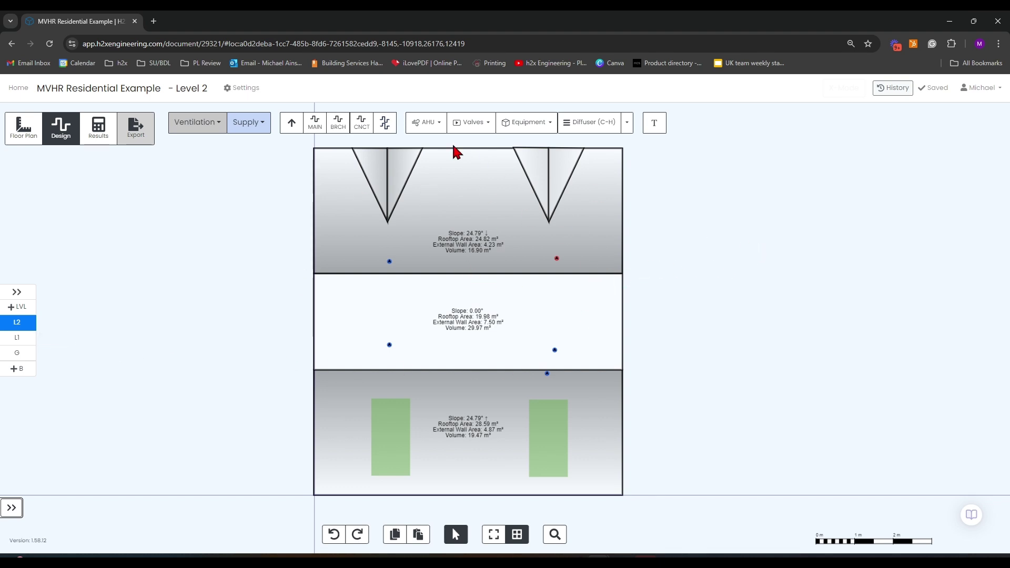
left_click(424, 124)
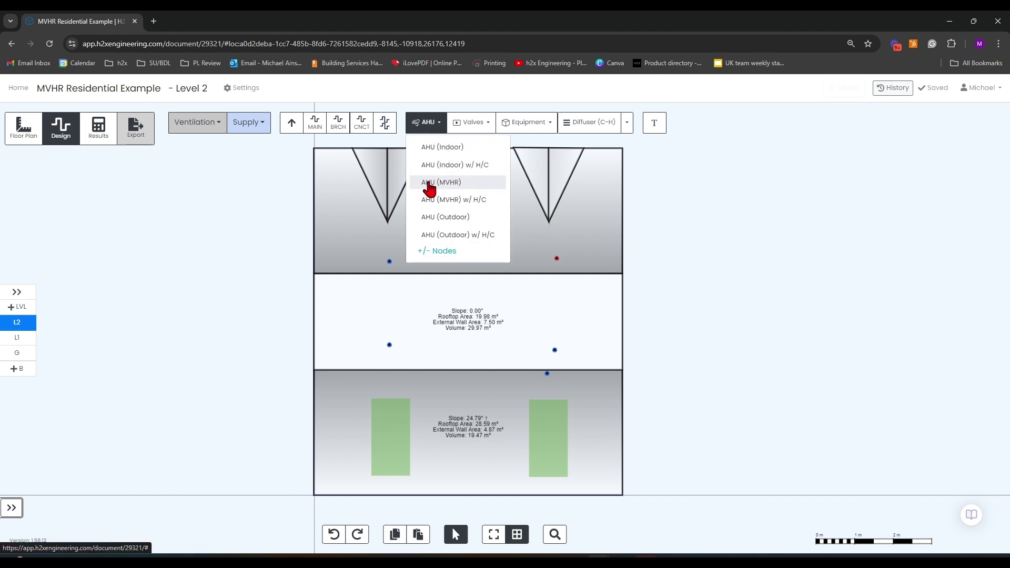
left_click(469, 189)
scroll(568, 323, "up", 3)
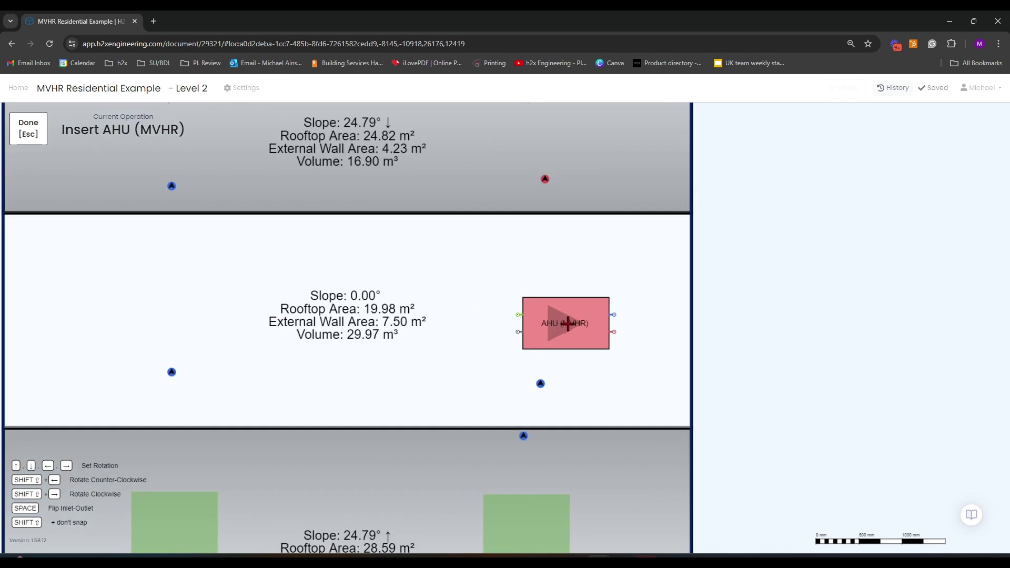
scroll(567, 323, "up", 2)
key("Left")
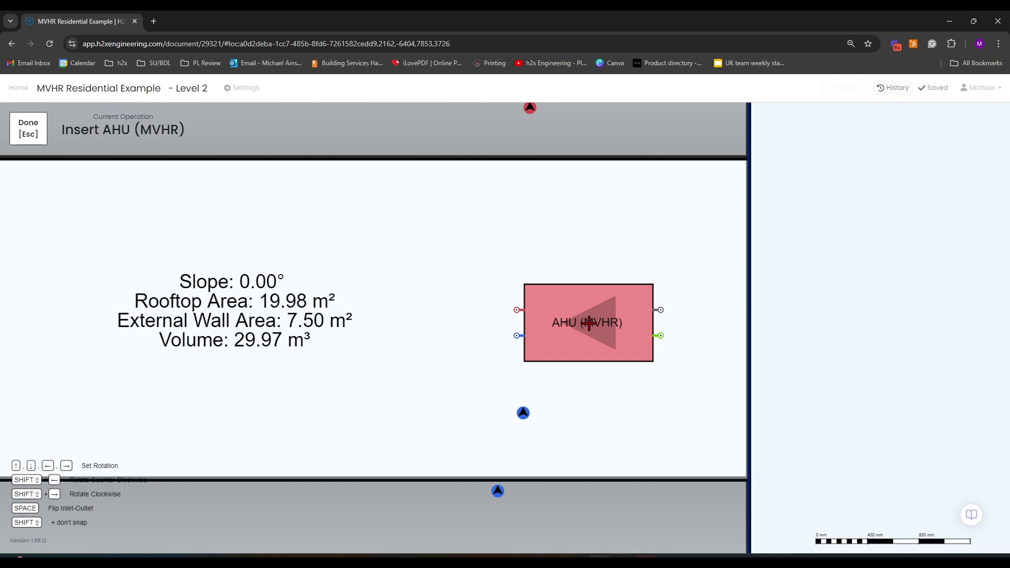
left_click(589, 323)
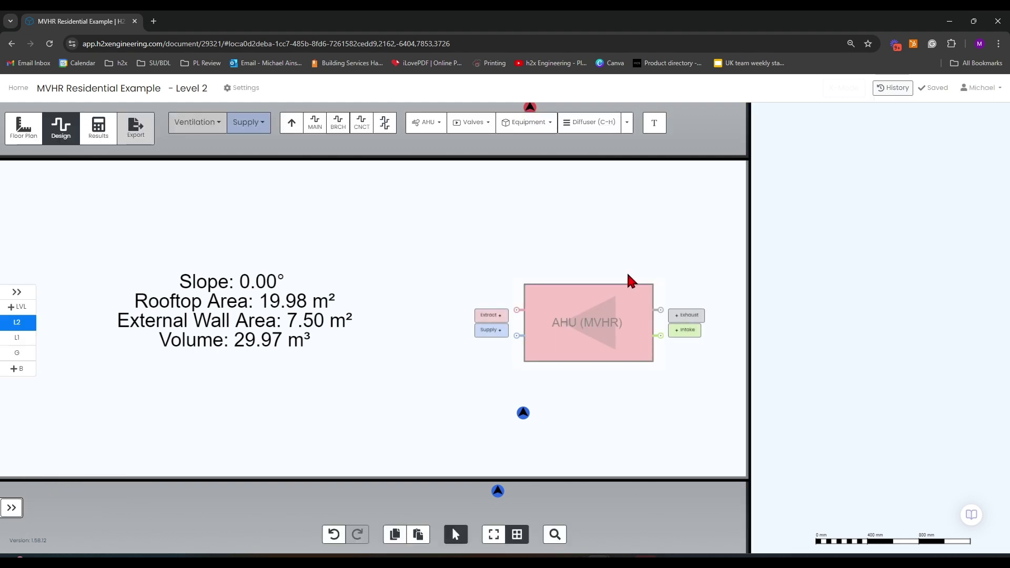
left_click_drag(834, 288, 552, 300)
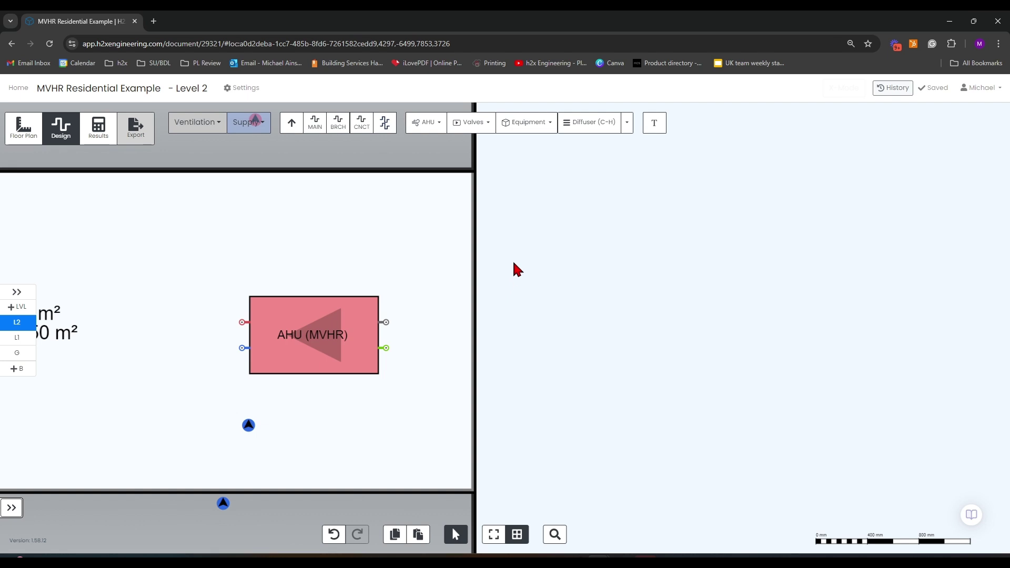
Step: Draw a main Intake duct from the MVHR unit's green port to the outer wall
left_click(248, 123)
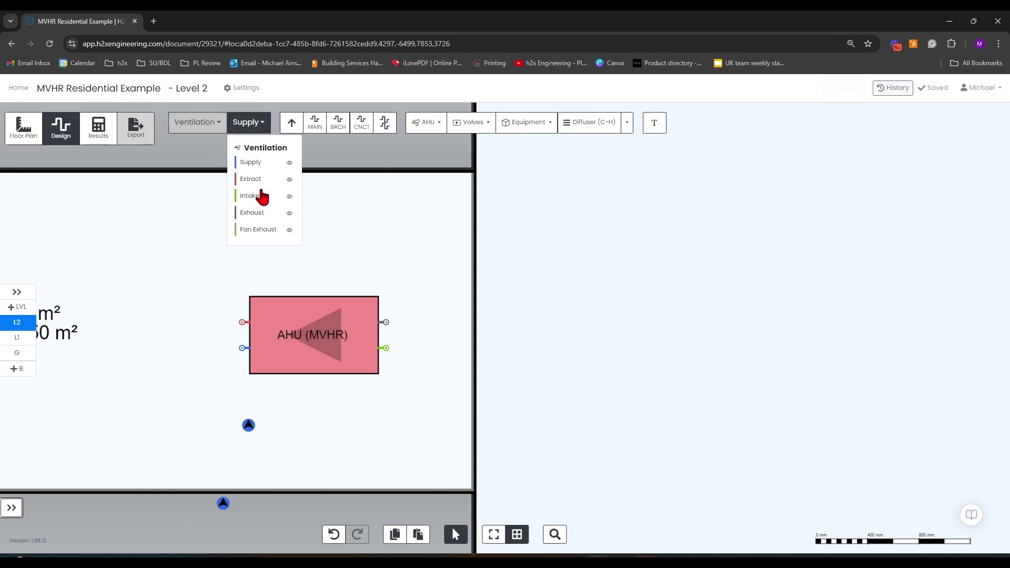
left_click(261, 197)
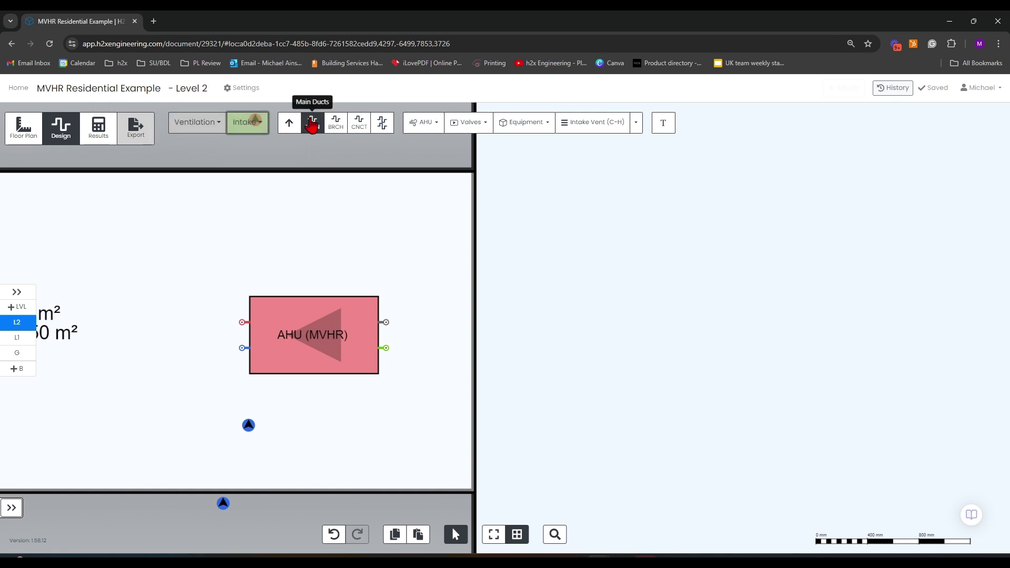
left_click(313, 122)
left_click(381, 348)
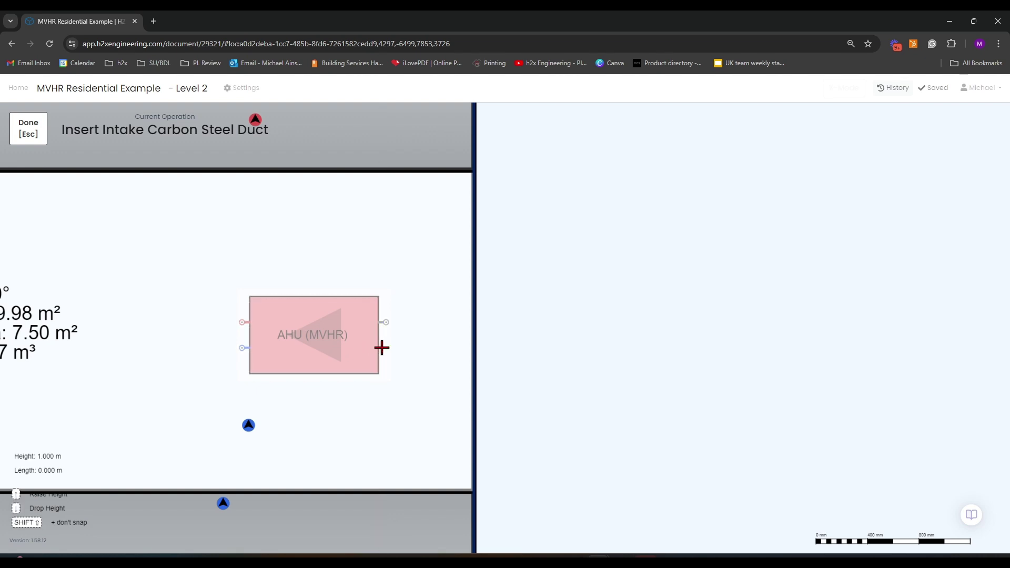
left_click(475, 348)
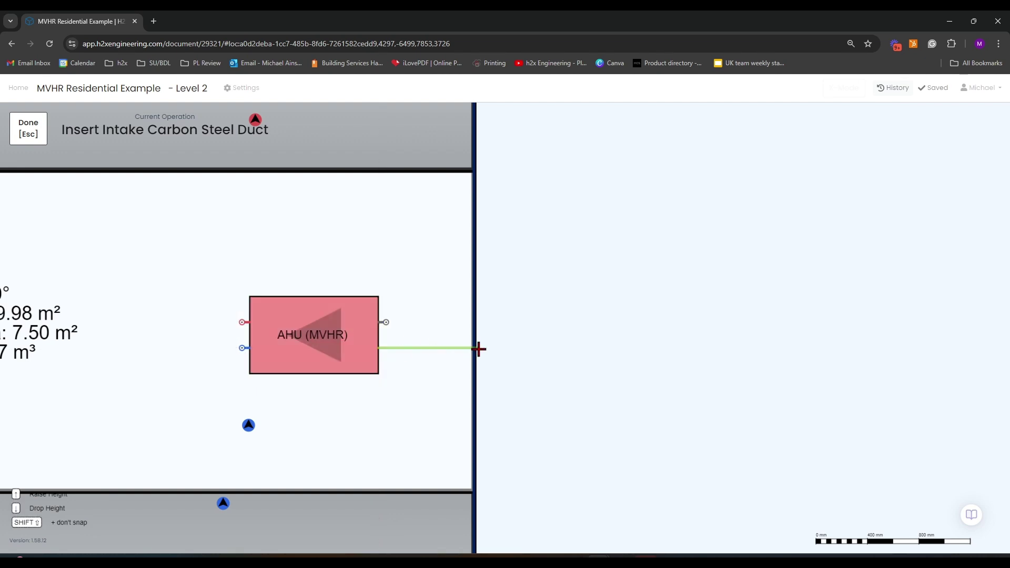
key("Escape")
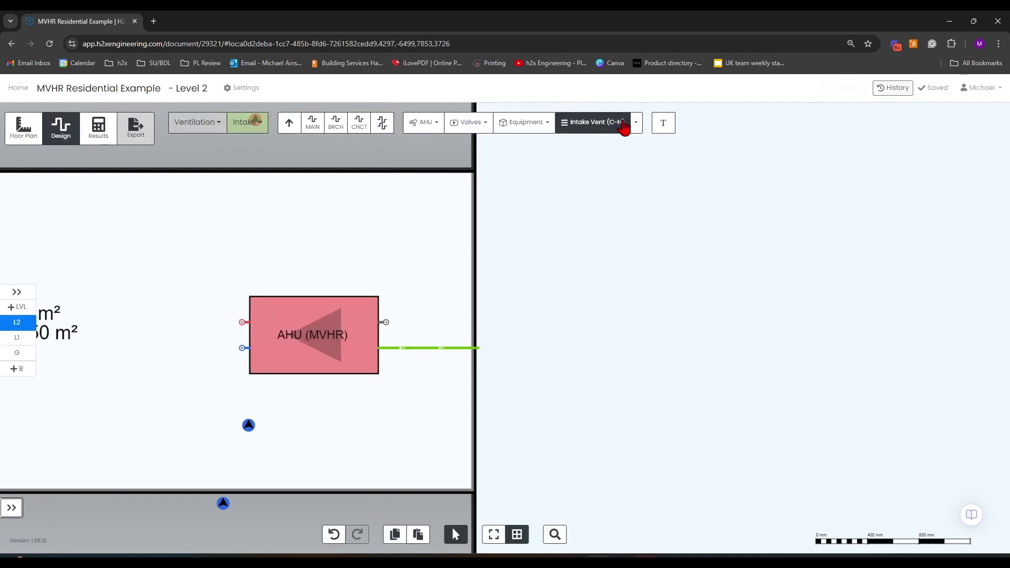
Step: End the intake duct with a square vertical Intake Vent (SQ-V)
left_click(636, 125)
left_click(636, 164)
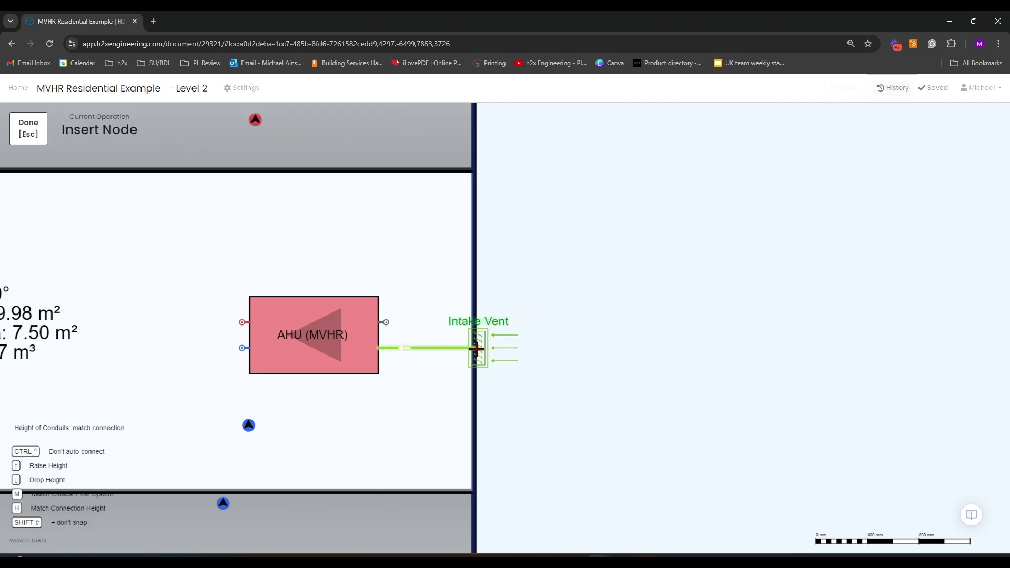
left_click(489, 358)
scroll(585, 353, "down", 3)
mouse_move(363, 356)
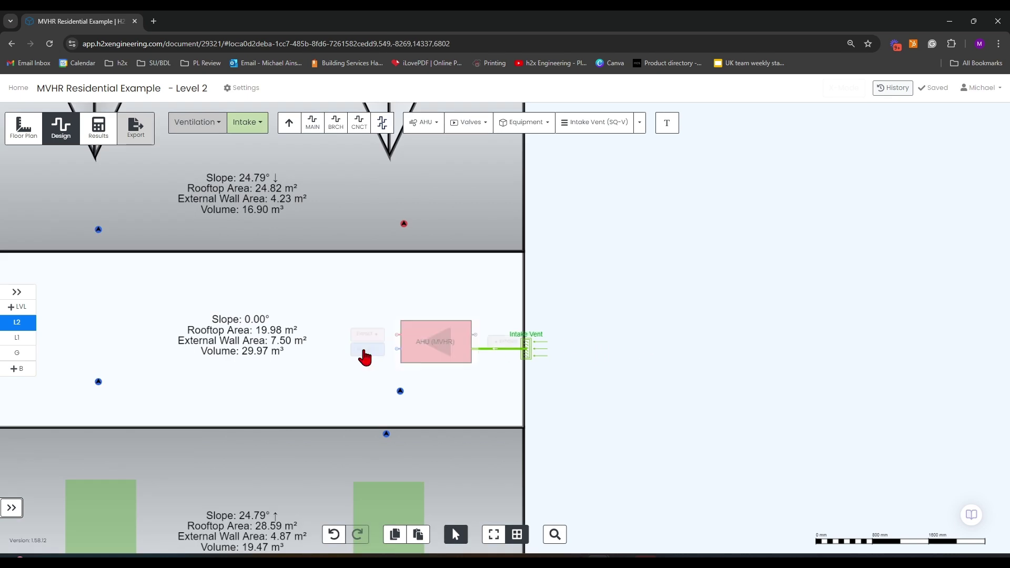
left_click_drag(633, 291, 645, 378)
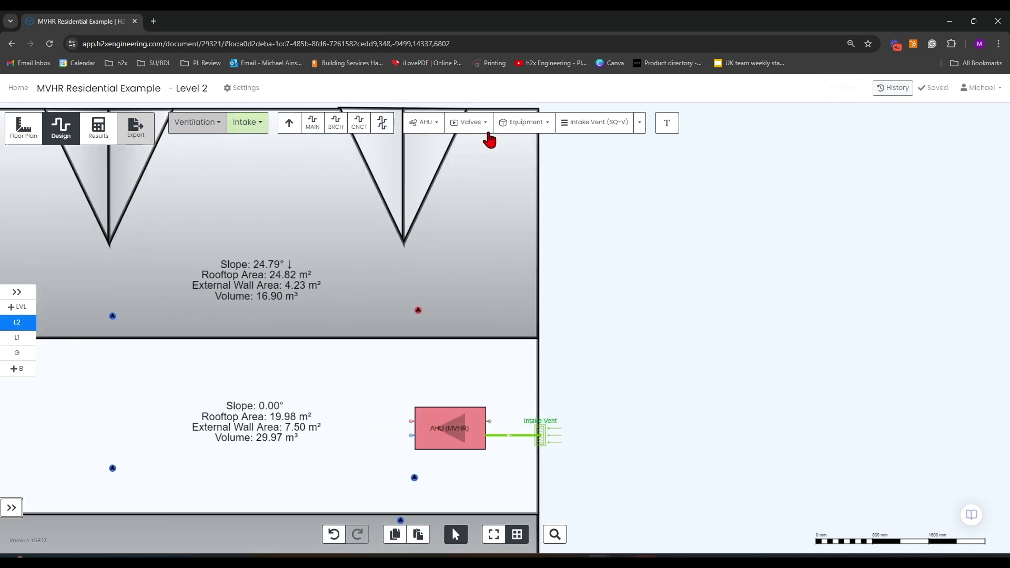
Step: Draw a main Exhaust duct from the unit's exhaust port up into the upper roof space
left_click(245, 127)
left_click(270, 208)
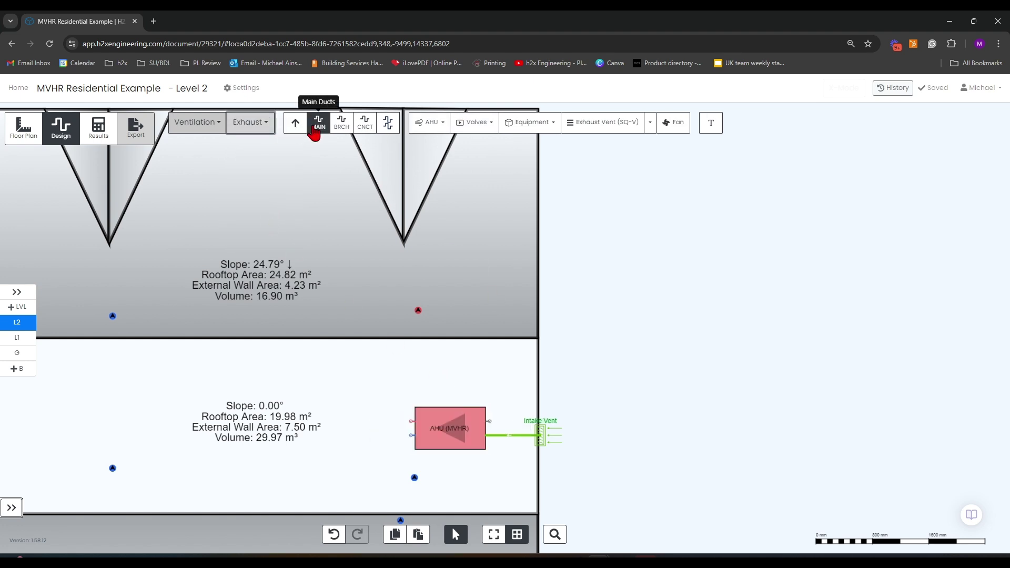
left_click(317, 126)
left_click(490, 421)
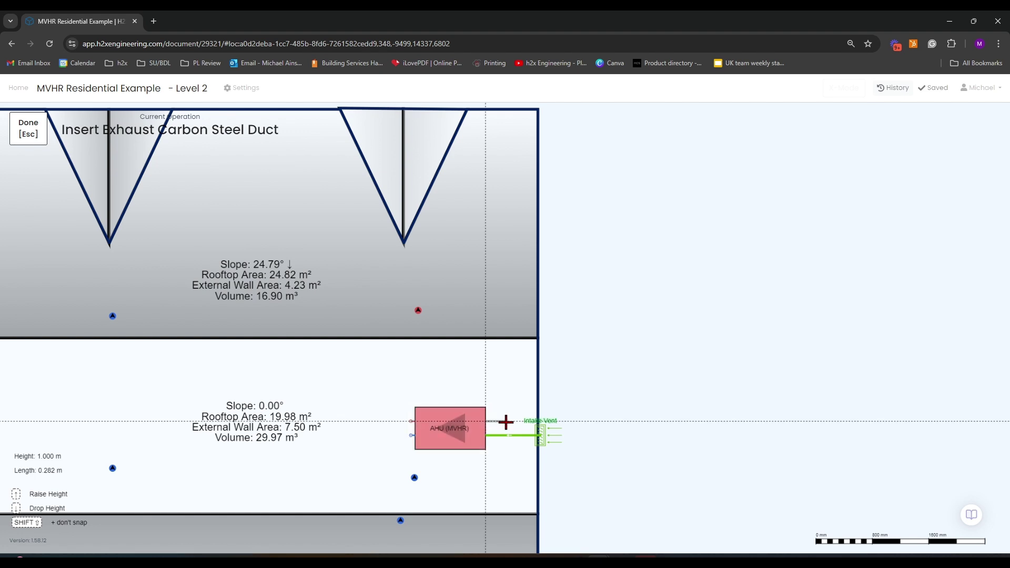
left_click(508, 230)
key("Escape")
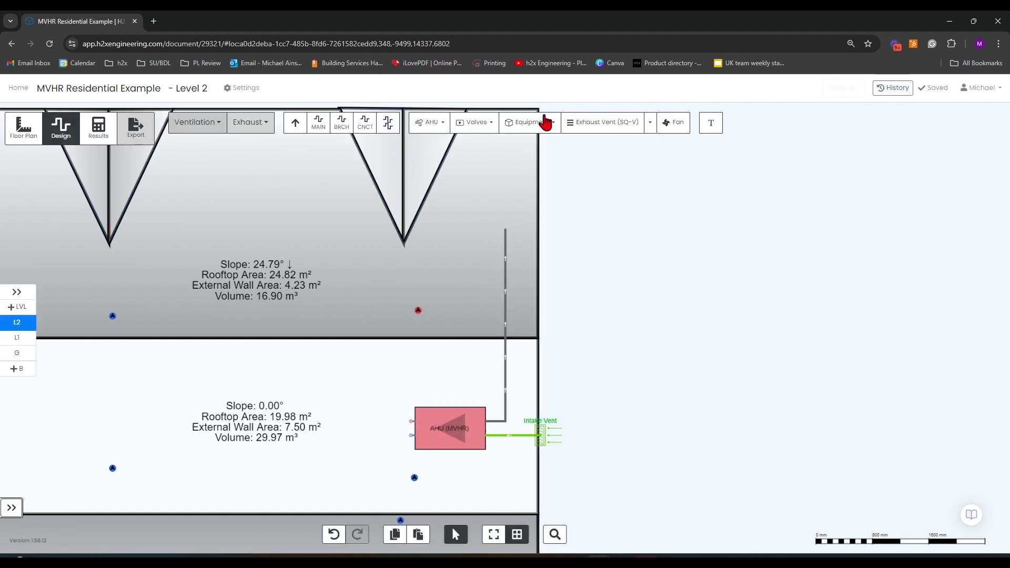
Step: End the exhaust duct with a circular horizontal Exhaust Vent (C-H)
left_click(651, 129)
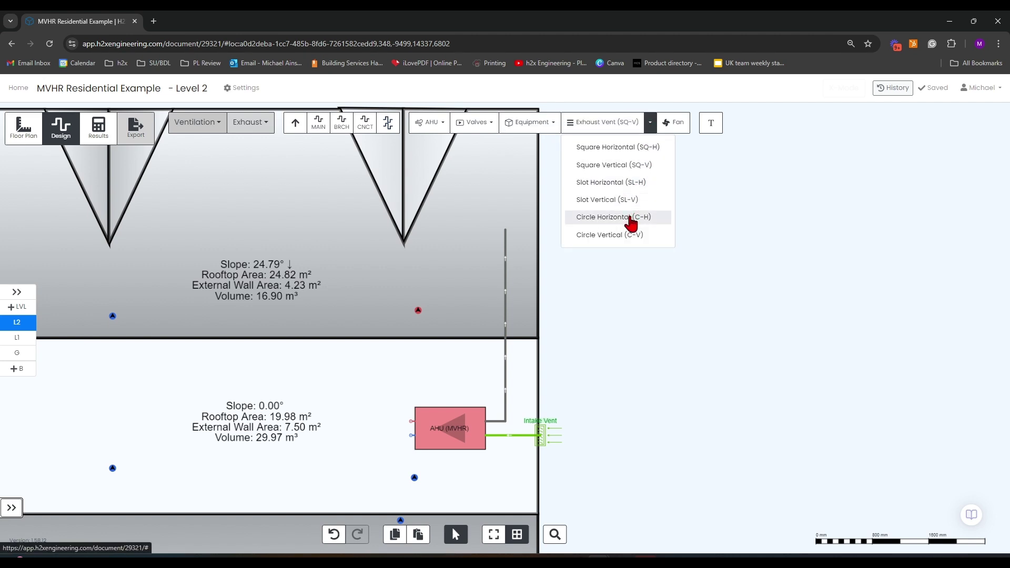
left_click(630, 223)
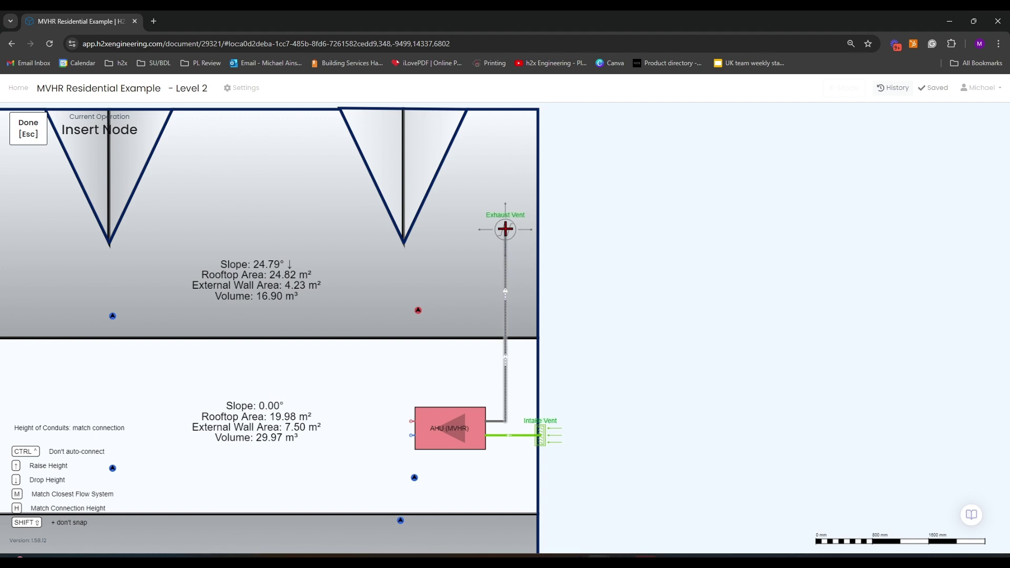
left_click(505, 229)
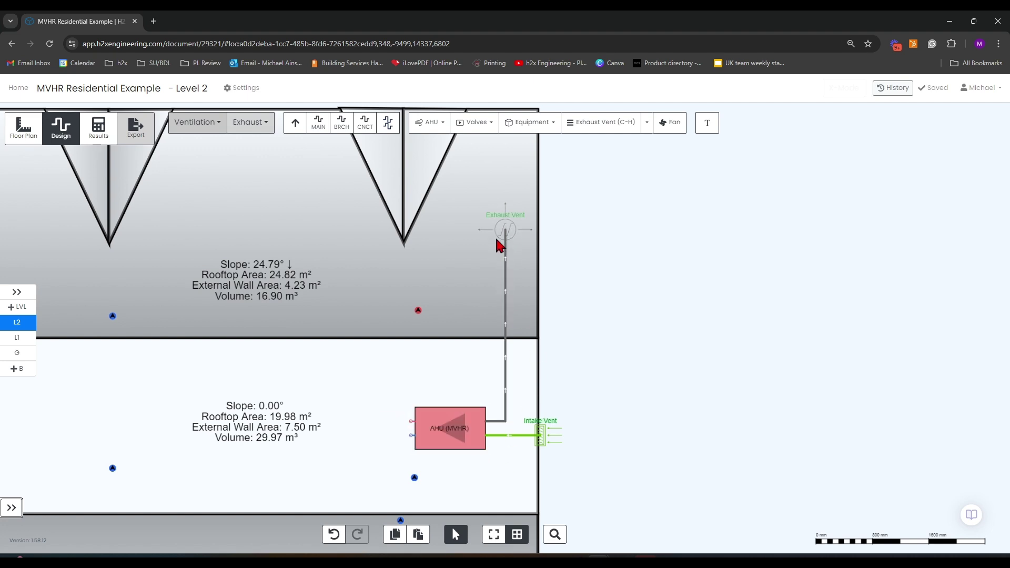
left_click_drag(661, 406, 681, 351)
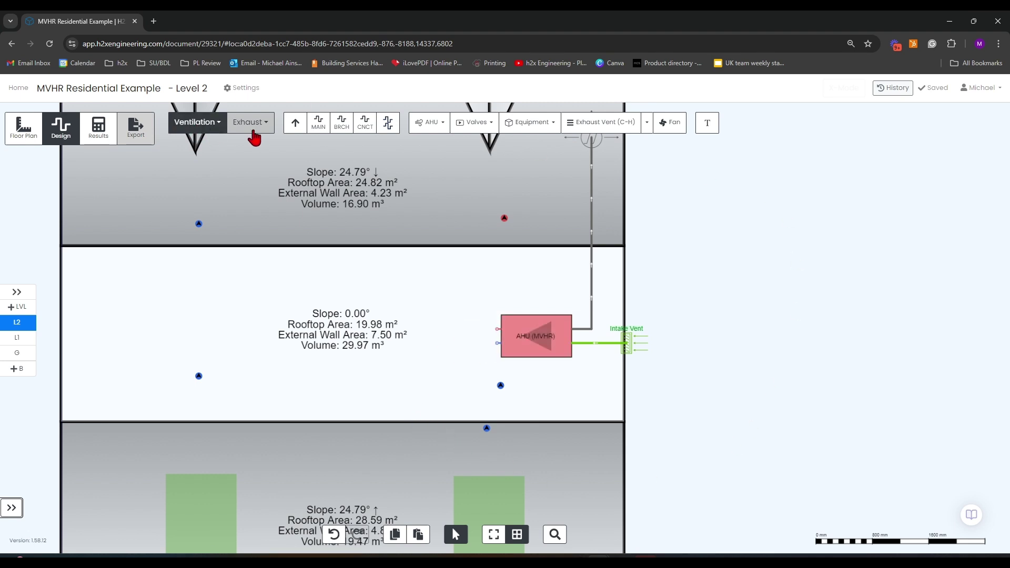
Step: Switch to Supply and place a 1x6 manifold in the middle room, outlets facing left
left_click(251, 126)
left_click(266, 164)
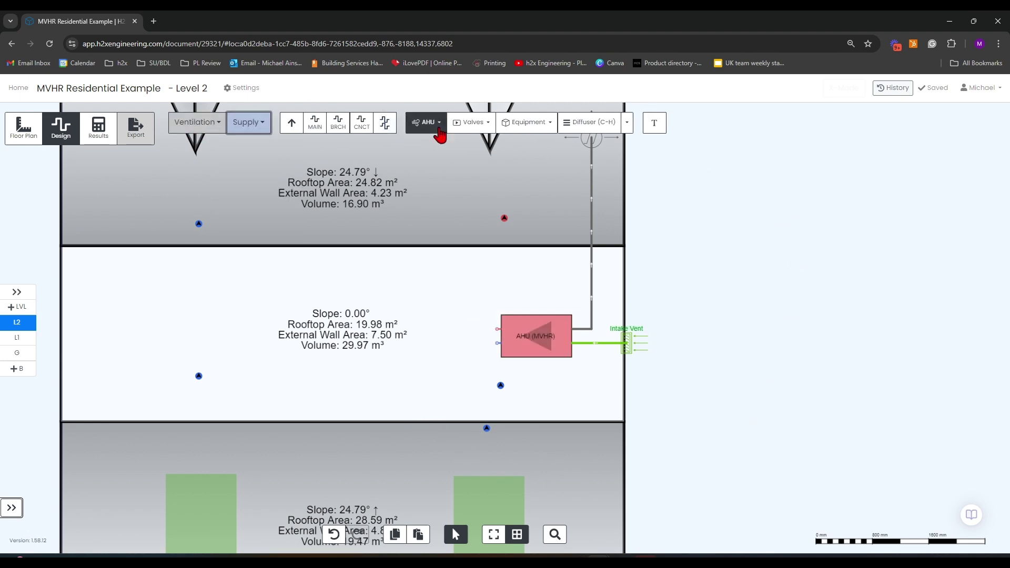
left_click(527, 123)
left_click(528, 169)
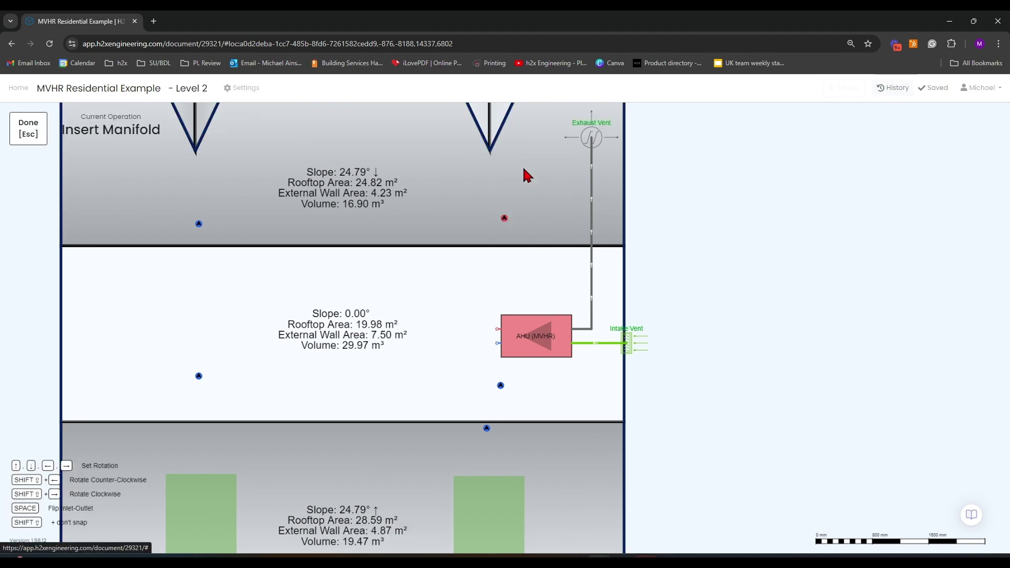
key("shift+Left")
key("shift+Left")
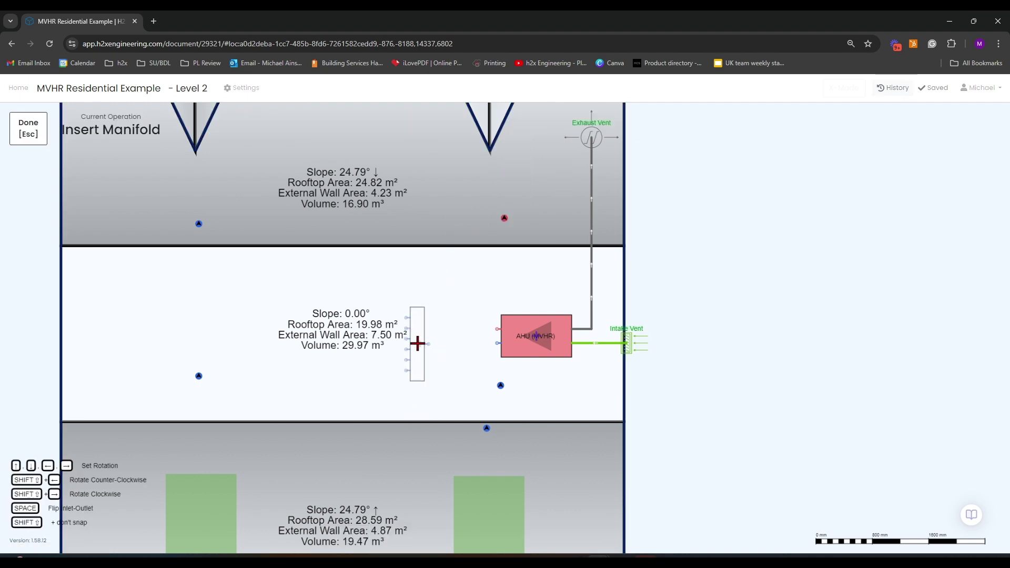
left_click(418, 343)
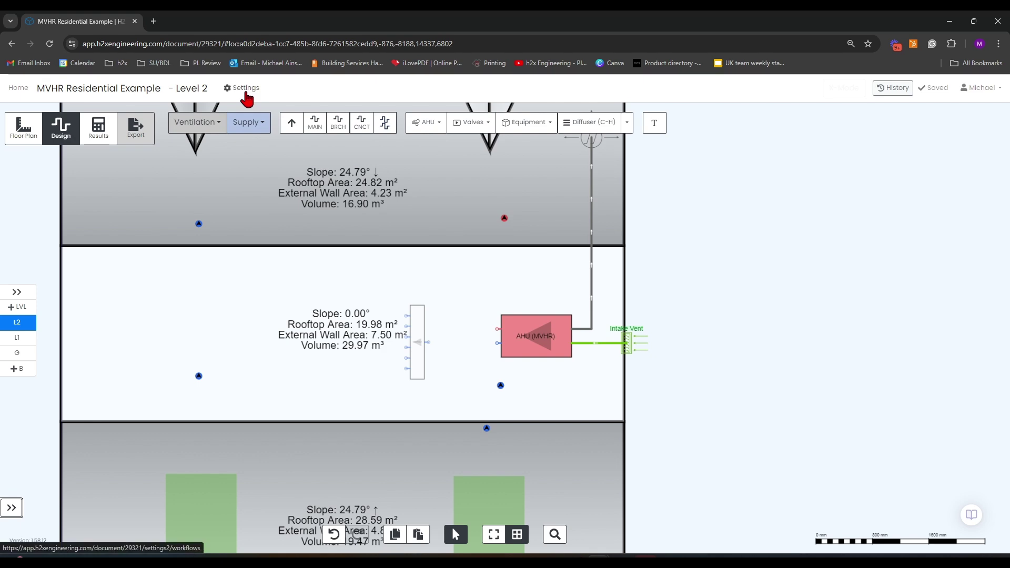
Step: Open the project's system calculation settings for the ventilation Supply system
left_click(245, 89)
left_click(50, 220)
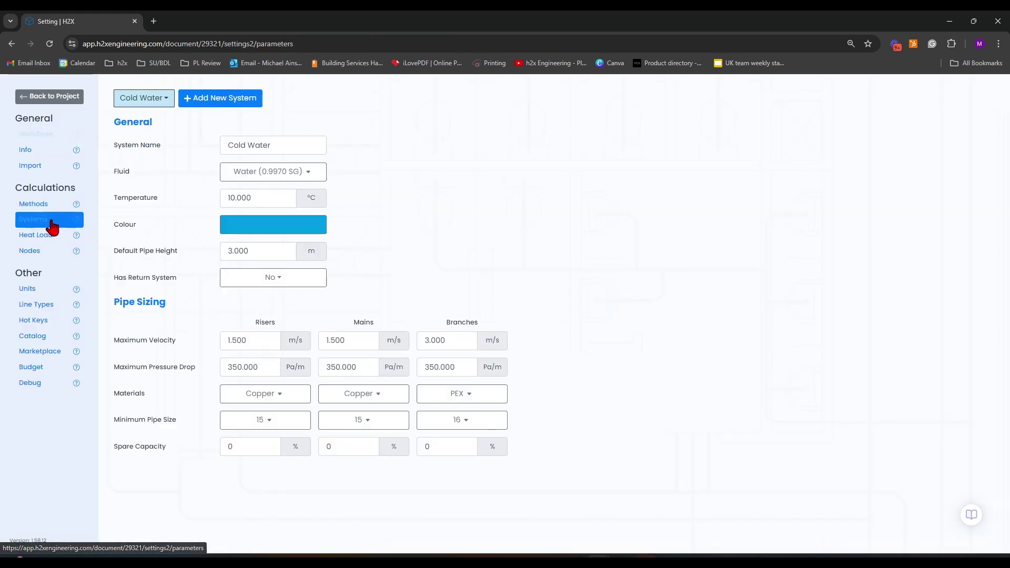
left_click(143, 100)
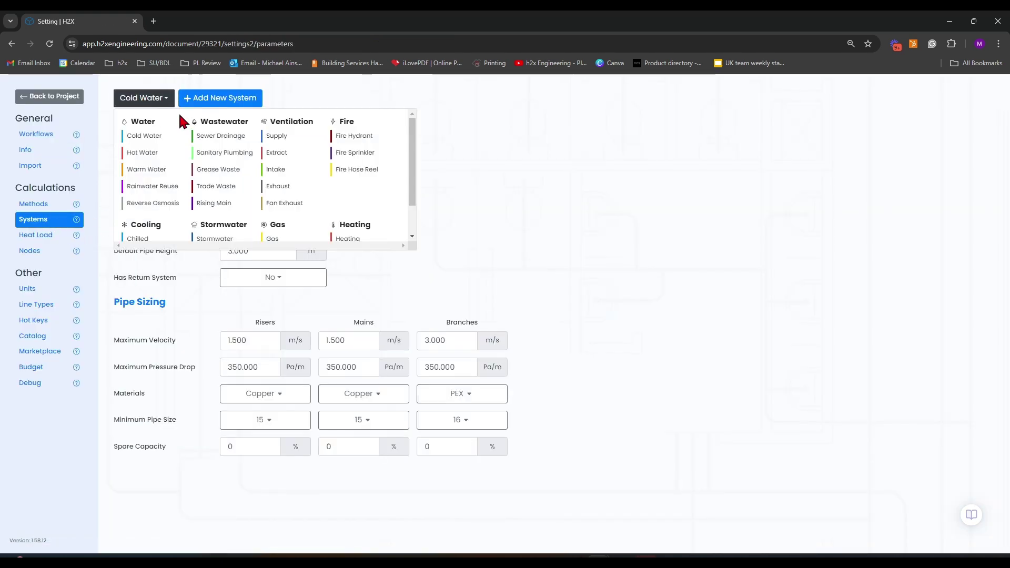
left_click(280, 138)
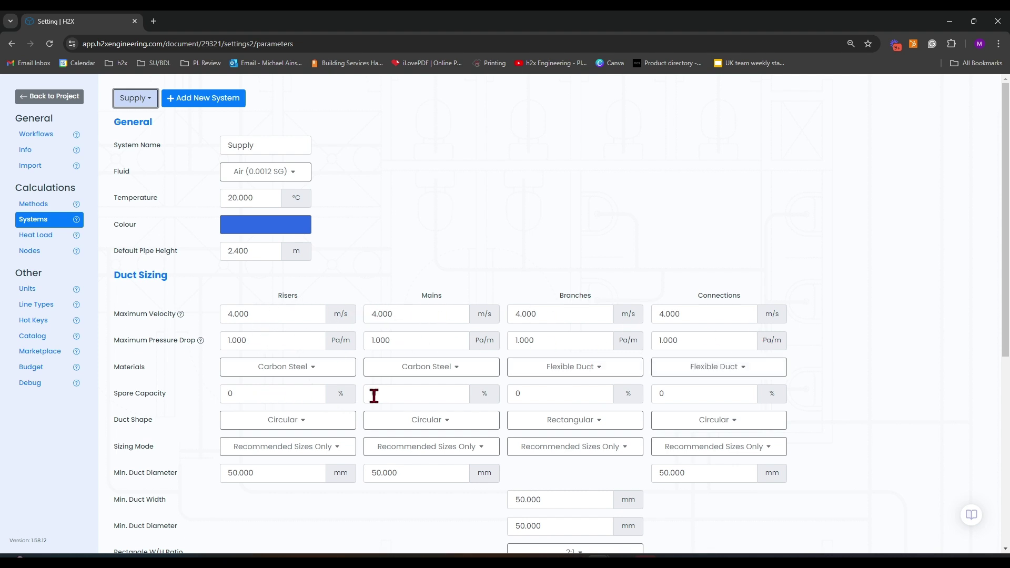
Step: Make Supply branch ducts circular with 75 mm minimum diameter for branches and connections
scroll(685, 395, "down", 2)
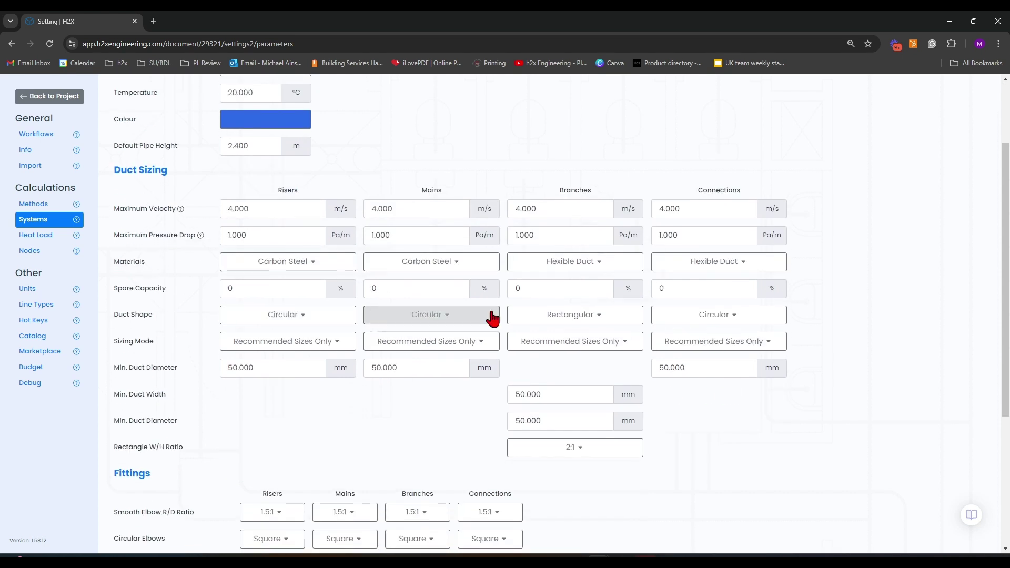
left_click(583, 316)
left_click(563, 338)
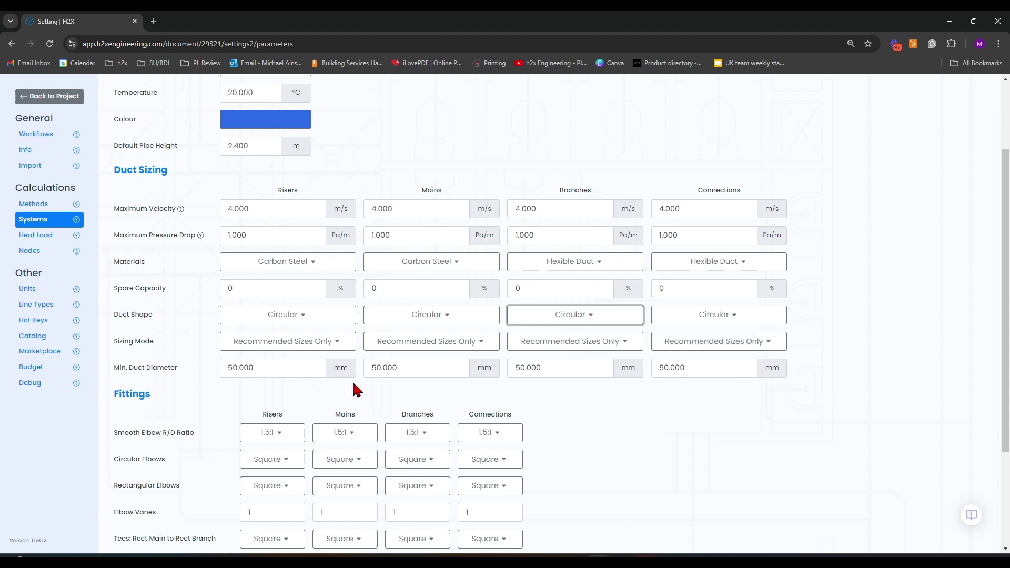
double_click(536, 369)
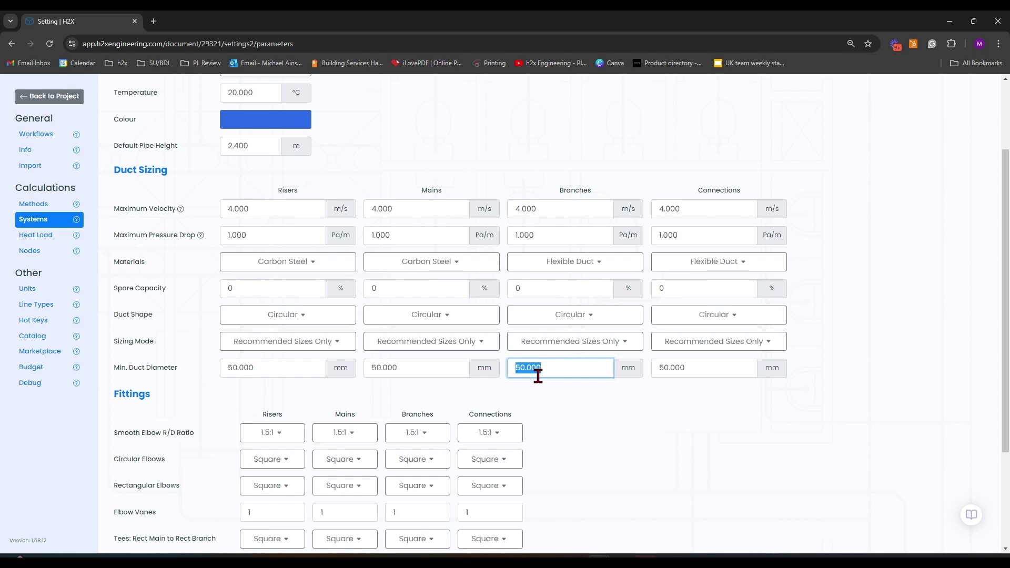
type("75")
double_click(730, 368)
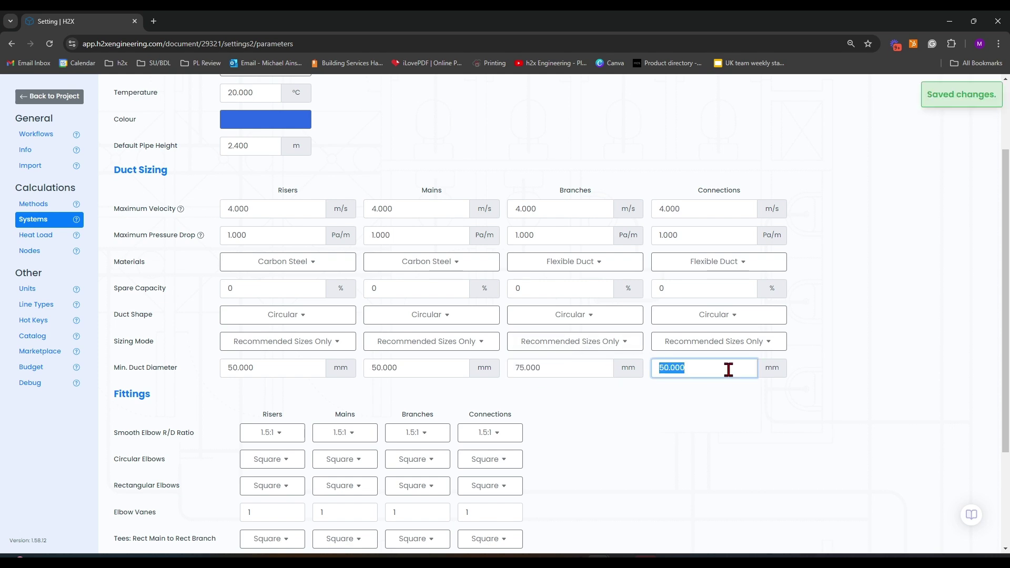
type("75")
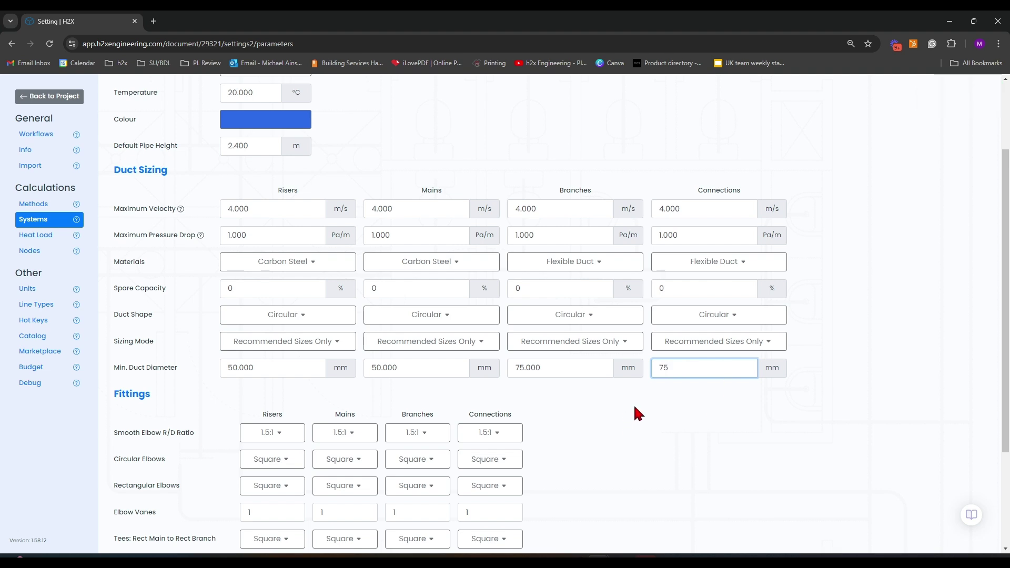
left_click(659, 421)
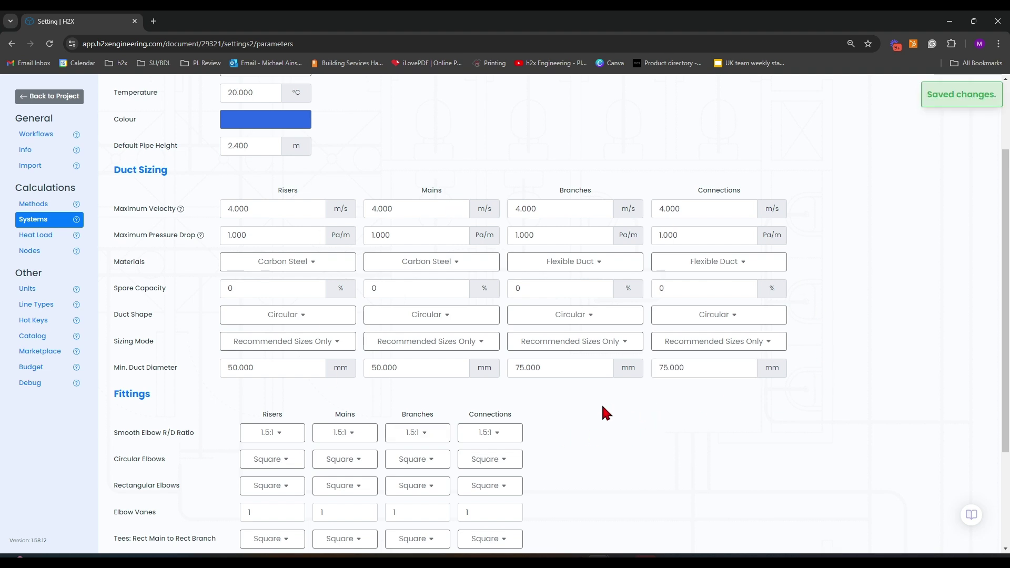
scroll(526, 401, "down", 2)
scroll(146, 342, "down", 1)
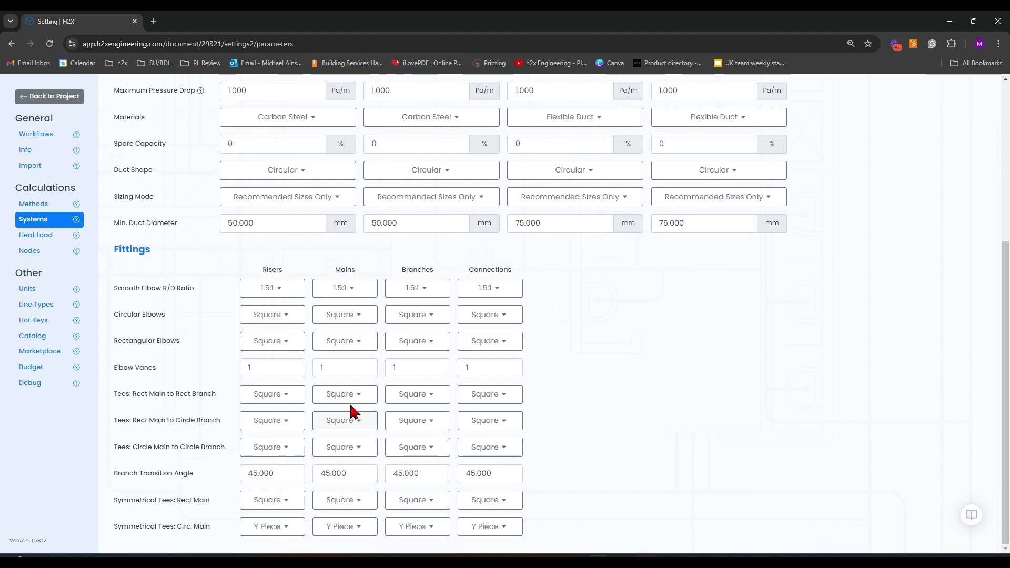
scroll(350, 408, "up", 4)
scroll(235, 155, "up", 1)
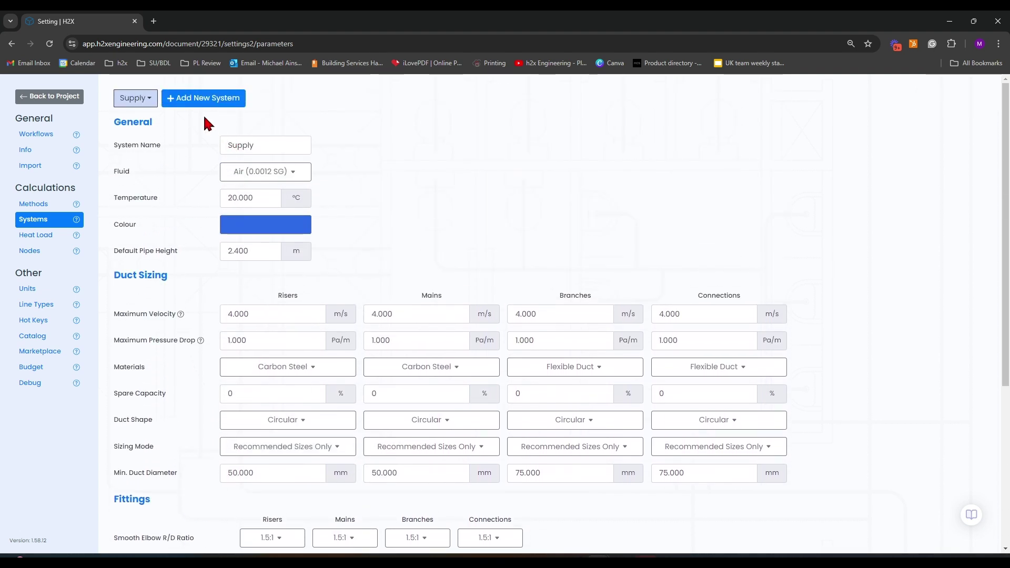
Step: Give Extract circular Flexible Duct branches with 75 mm minimum branch and connection diameters
left_click(130, 99)
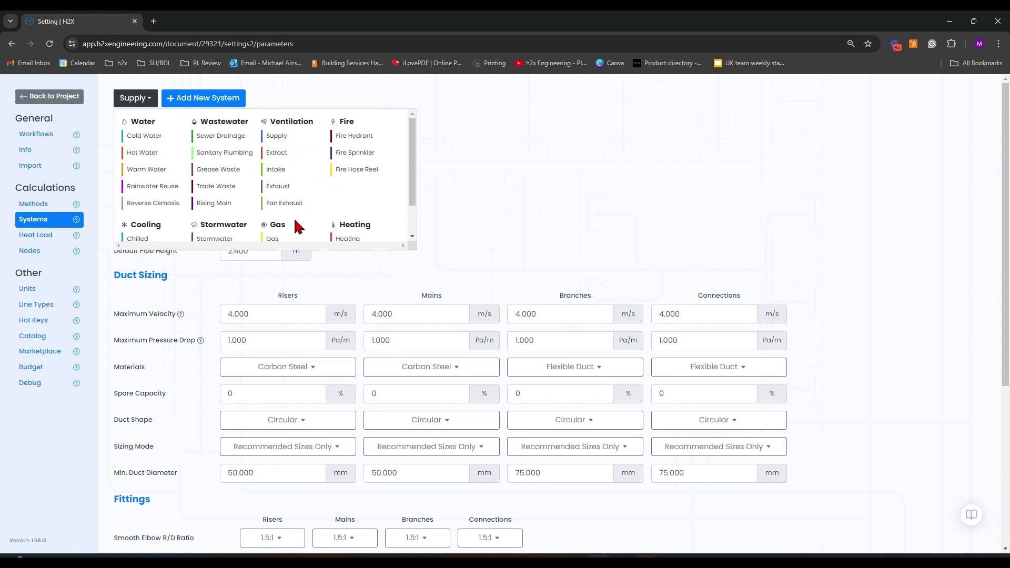
left_click(293, 153)
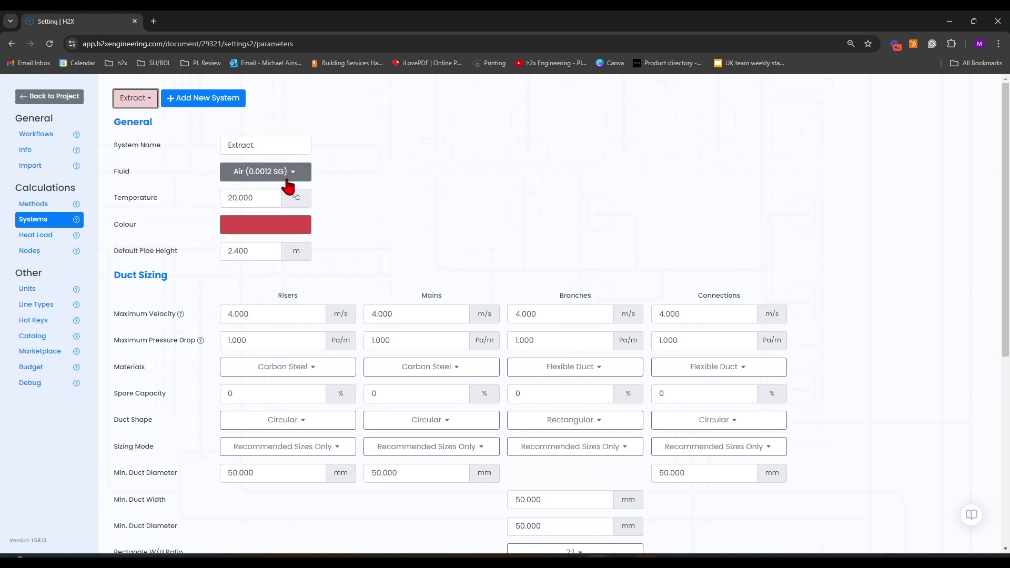
left_click(605, 421)
left_click(562, 443)
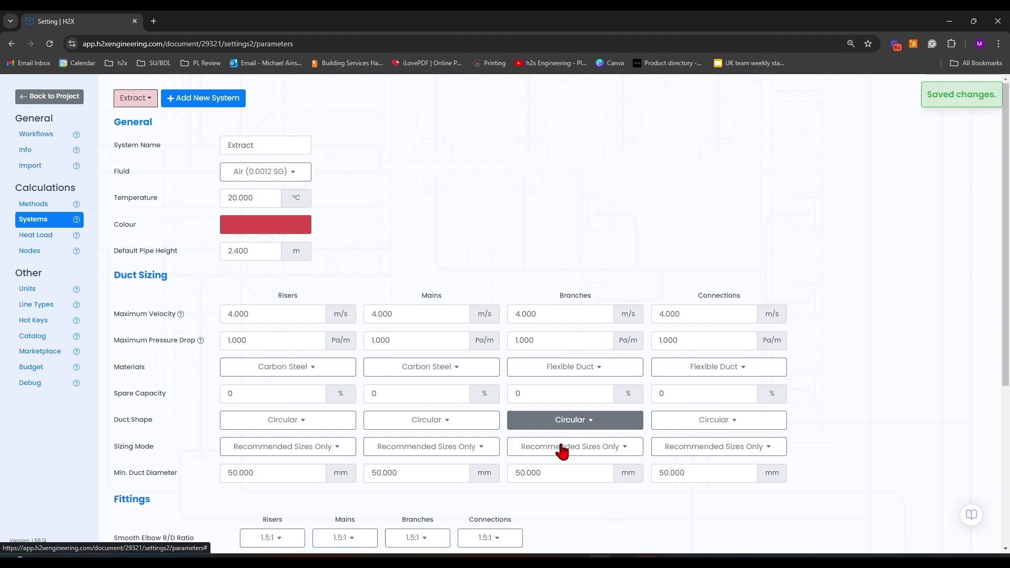
left_click(598, 370)
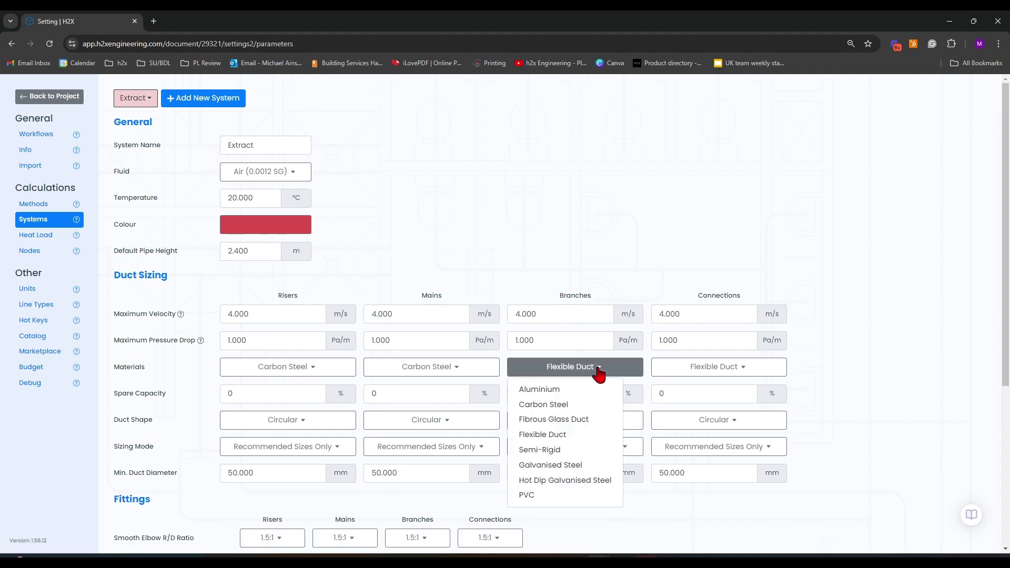
left_click(599, 371)
left_click(682, 471)
double_click(682, 471)
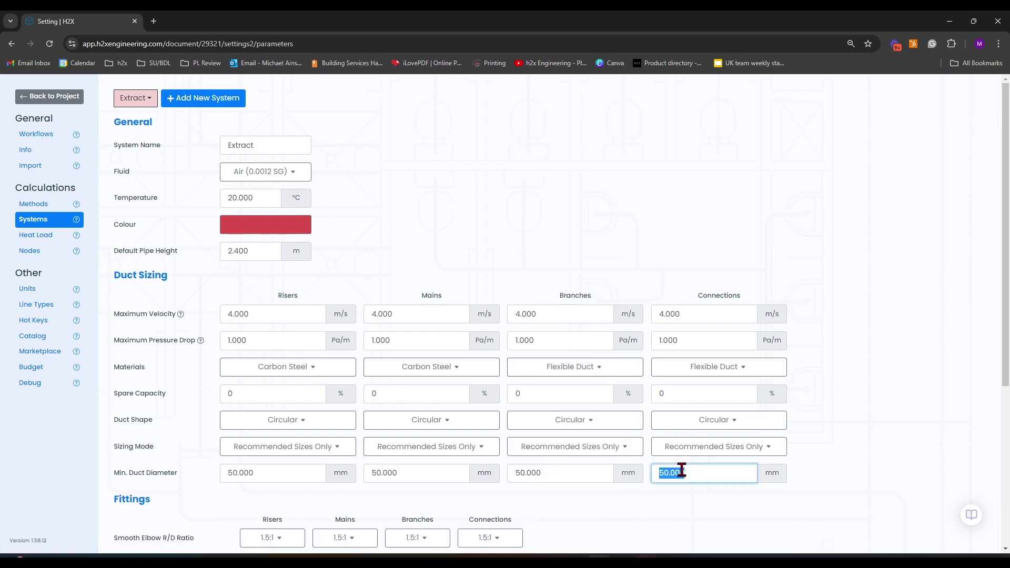
type("75")
double_click(539, 471)
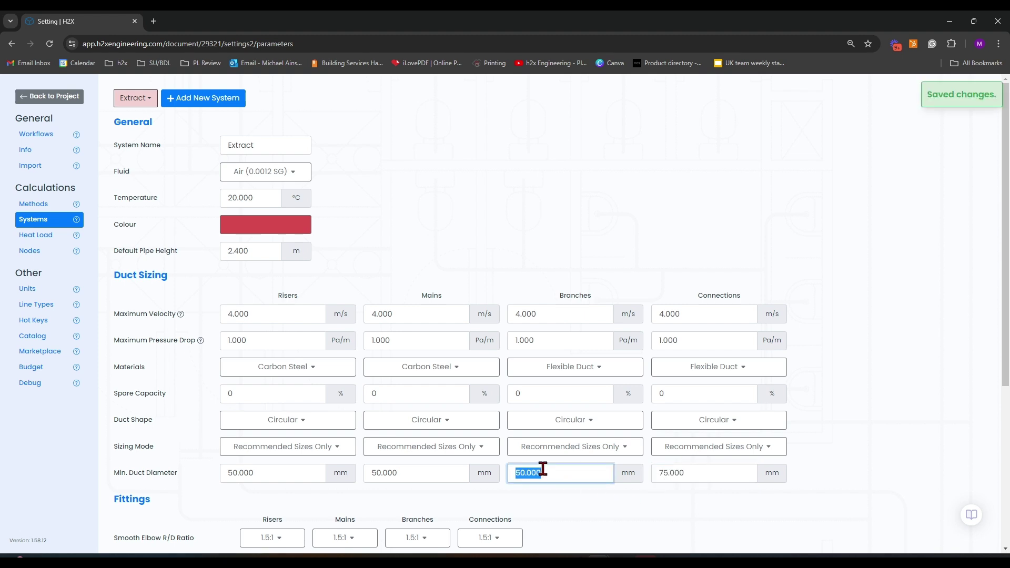
type("75")
left_click(830, 446)
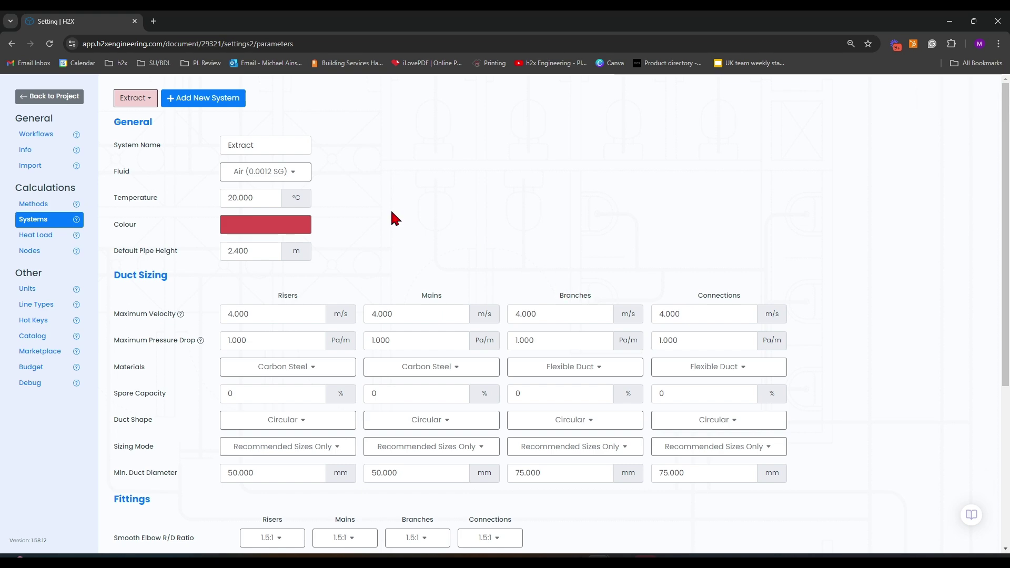
Step: Back in the design, draw a supply main duct from the AHU supply connection to the manifold inlet
left_click(79, 97)
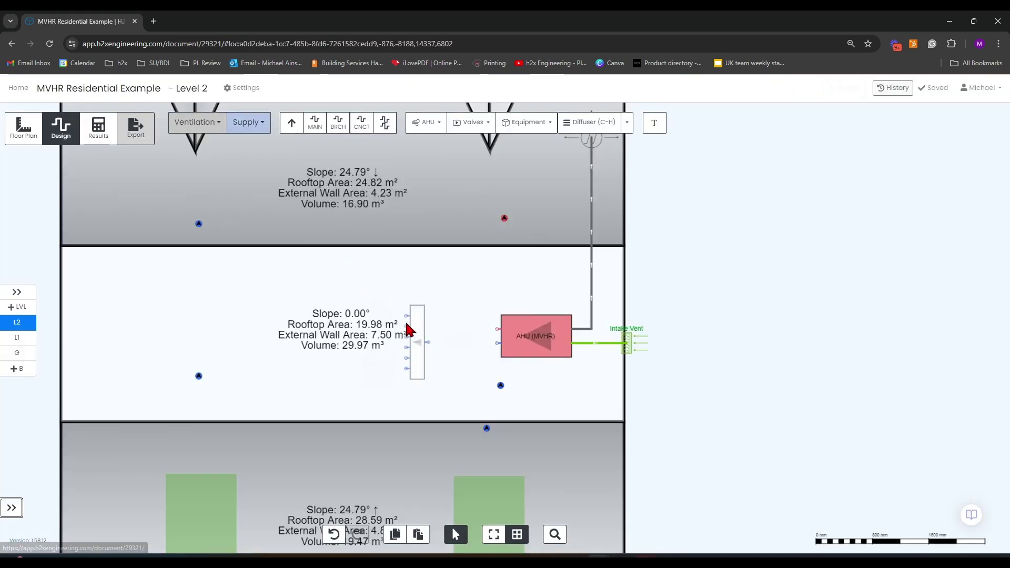
scroll(460, 332, "up", 3)
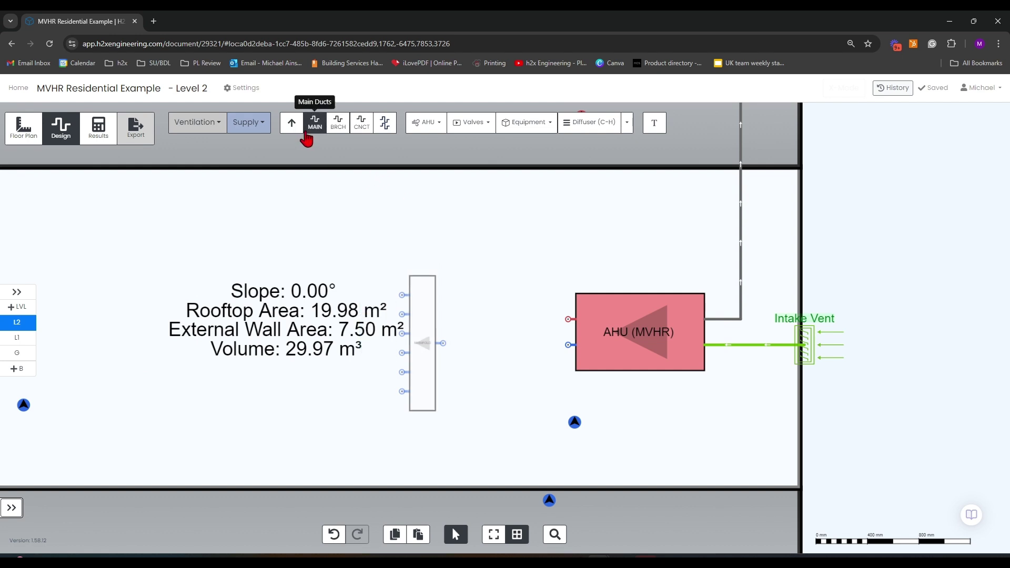
left_click(314, 125)
left_click(568, 346)
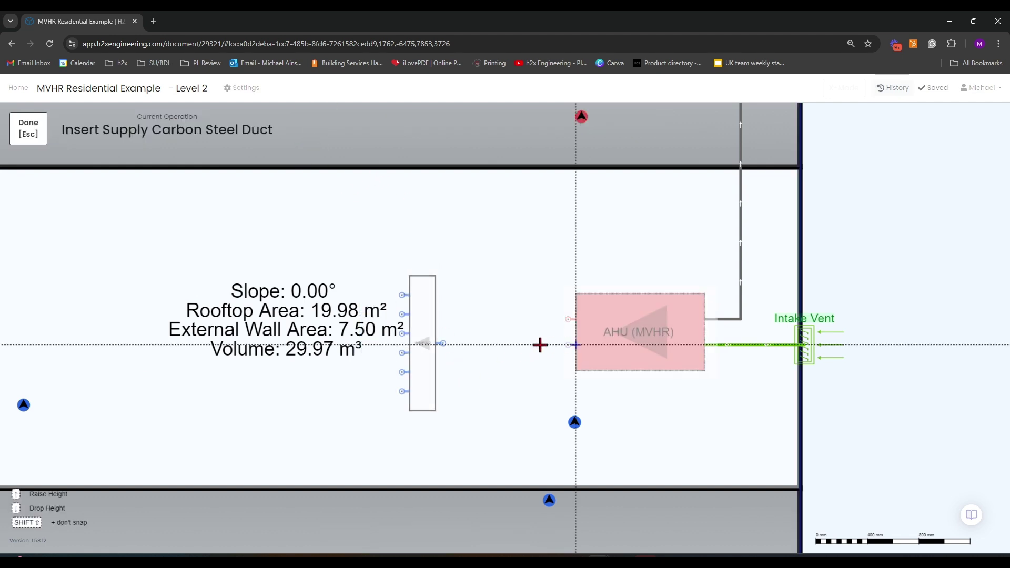
left_click(436, 345)
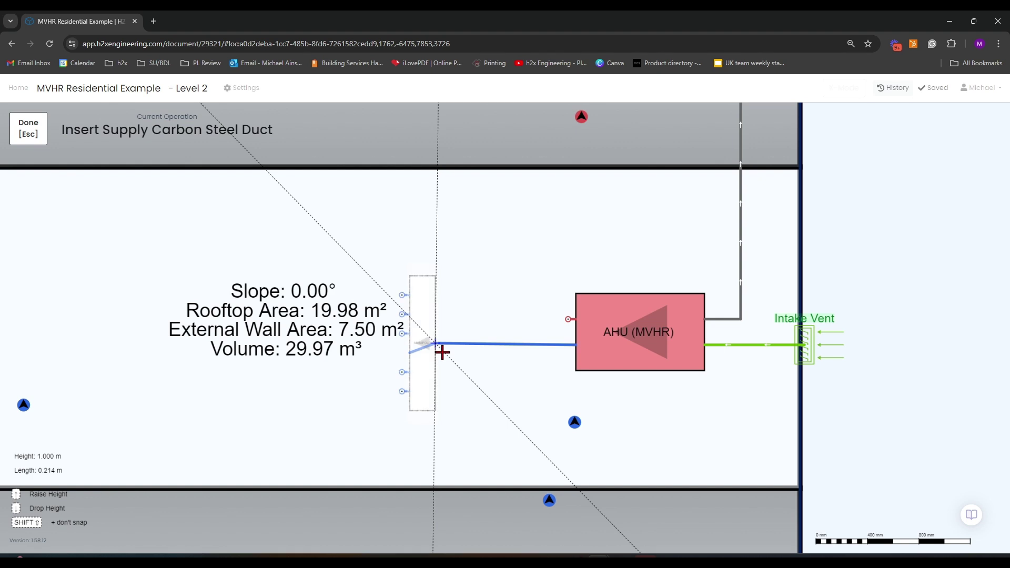
key("Escape")
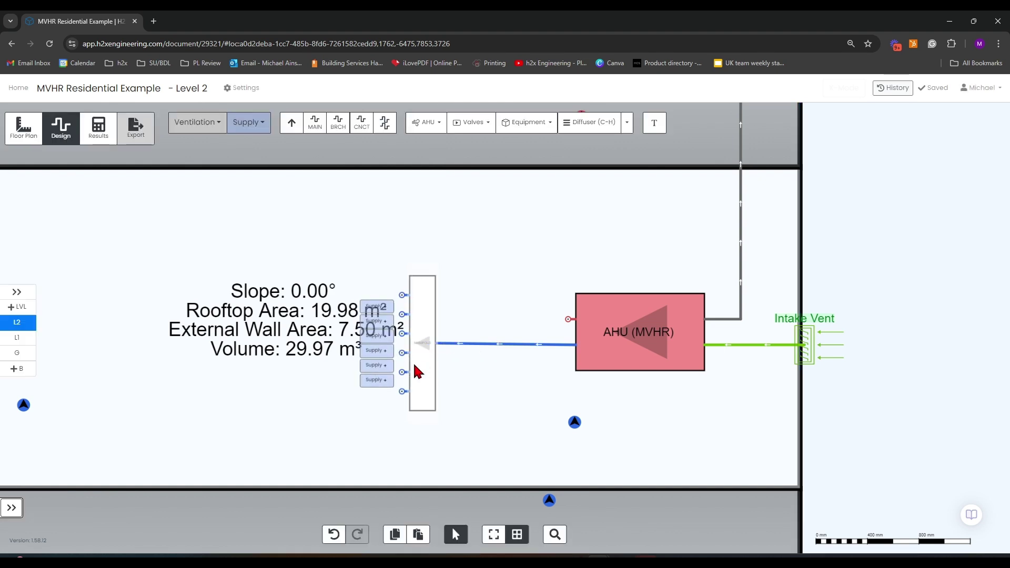
Step: Route flexible supply ducts from the manifold to the right-hand and lower outlet points
left_click_drag(806, 372, 959, 372)
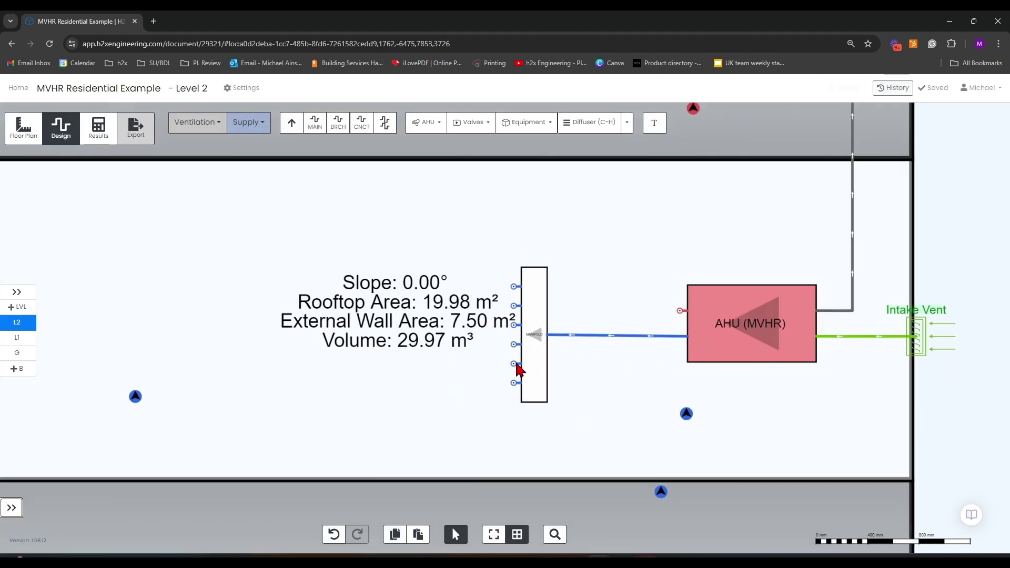
left_click(345, 125)
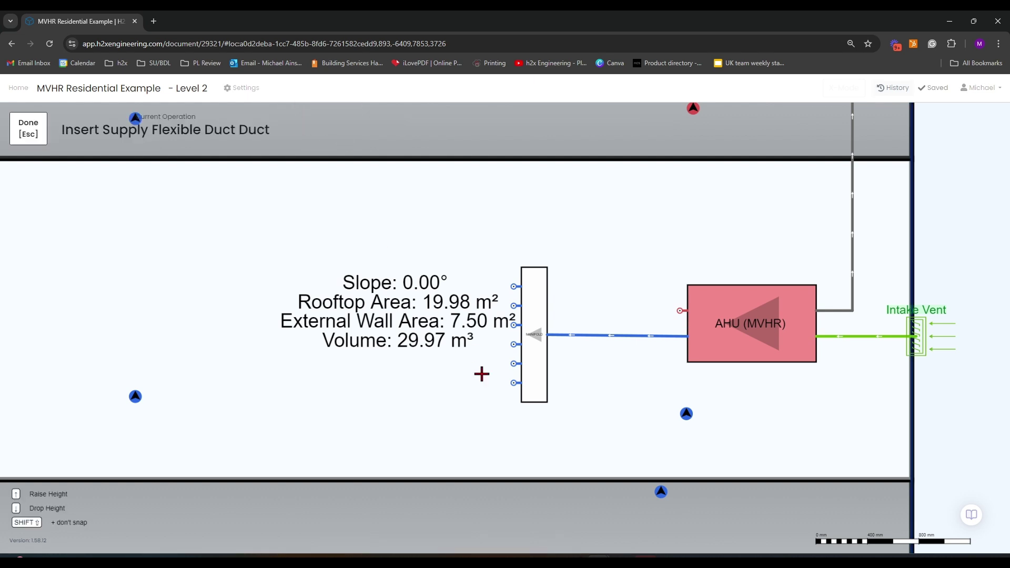
left_click(499, 384)
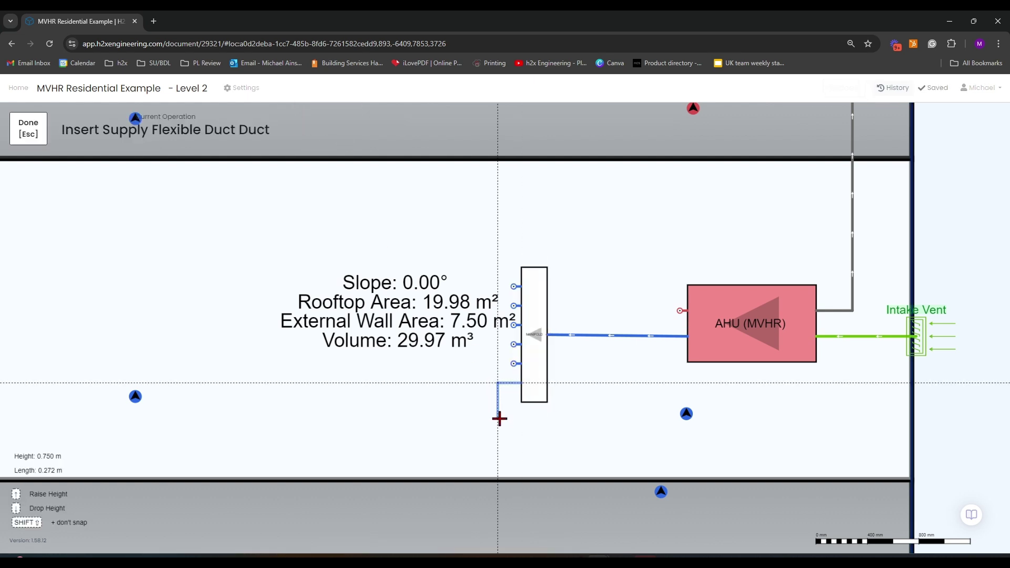
left_click(684, 417)
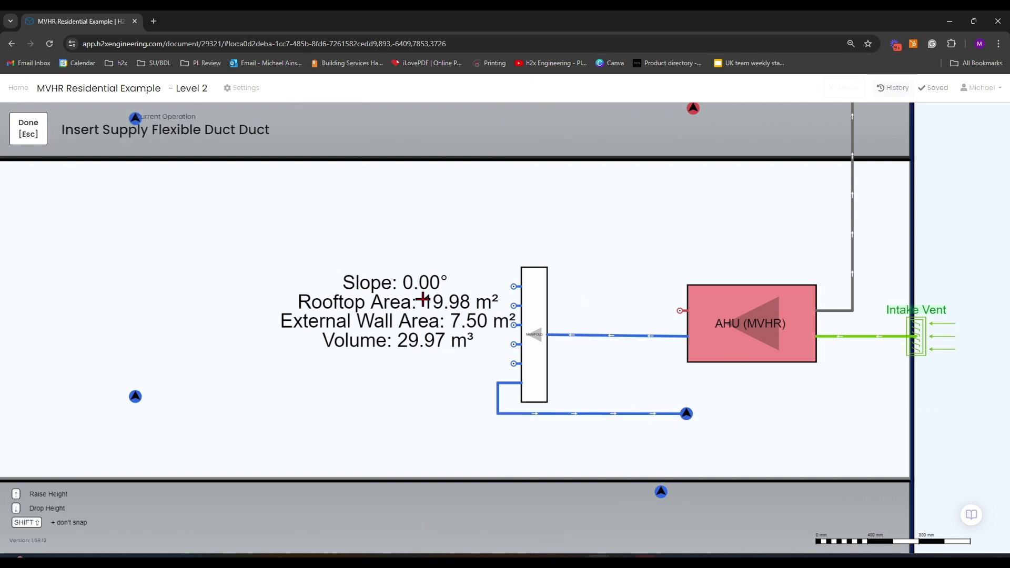
left_click(514, 364)
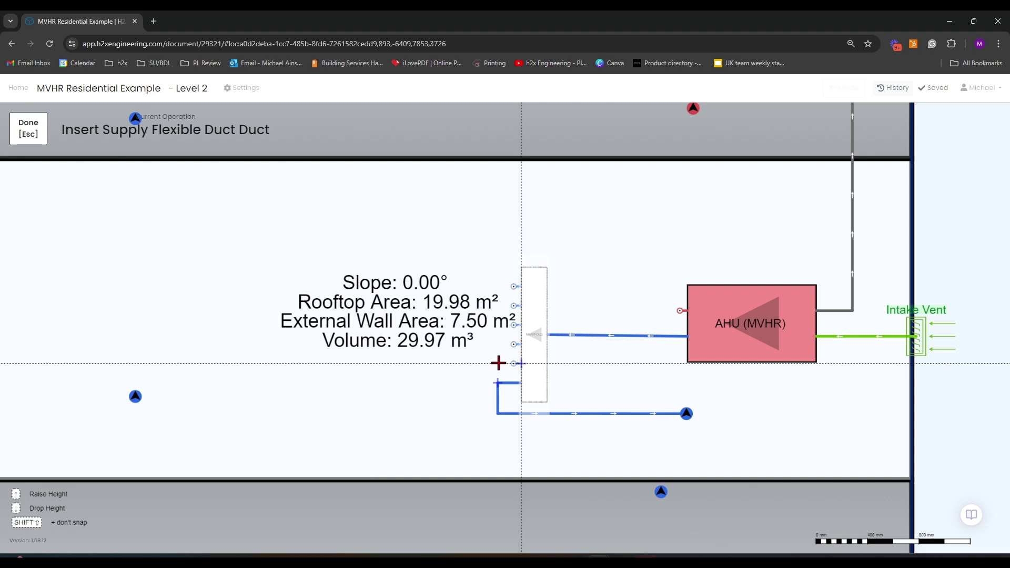
left_click(473, 364)
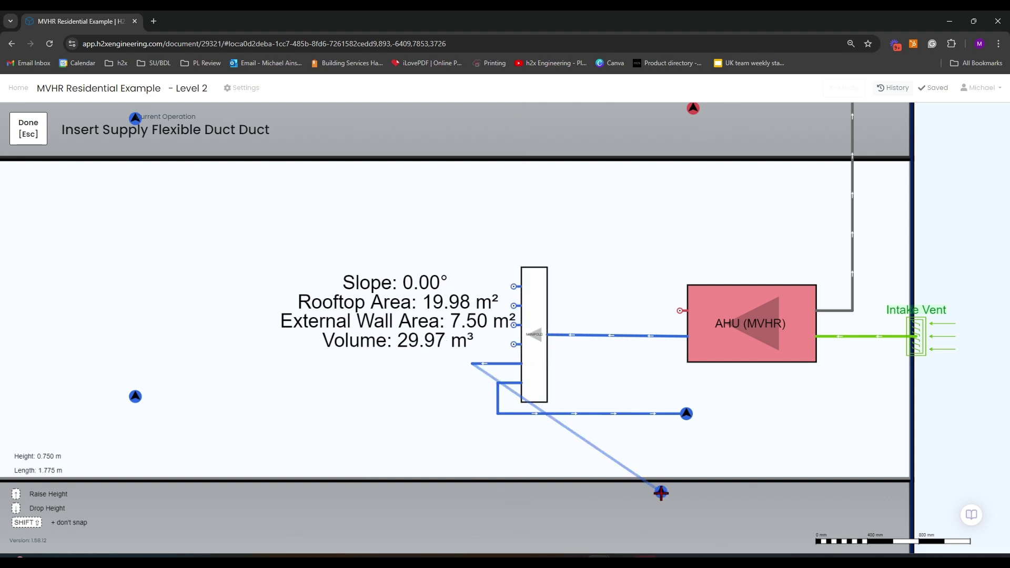
left_click(472, 491)
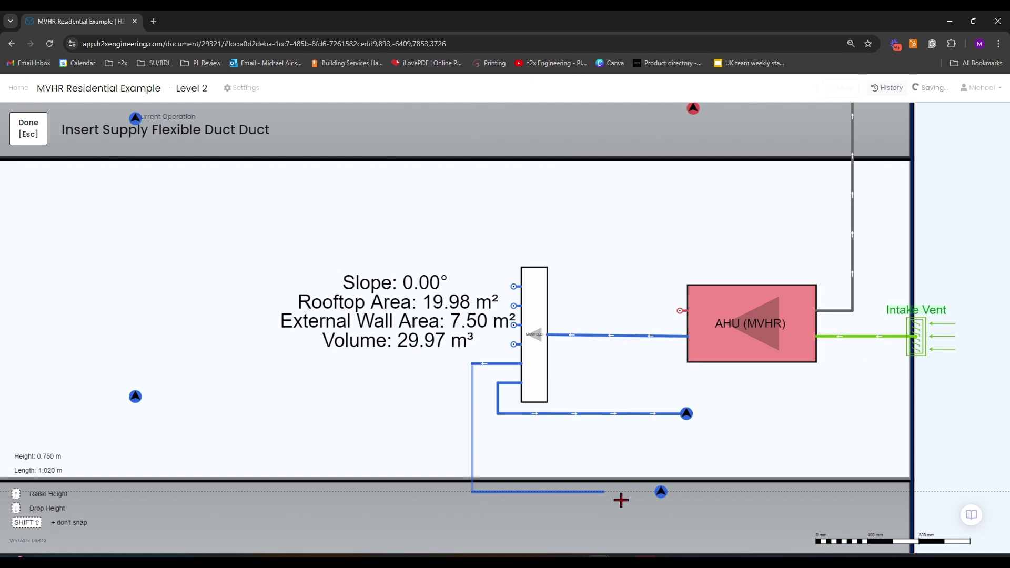
left_click(659, 492)
Step: Route another flexible supply duct from a manifold port to the left outlet point
left_click_drag(350, 430, 548, 413)
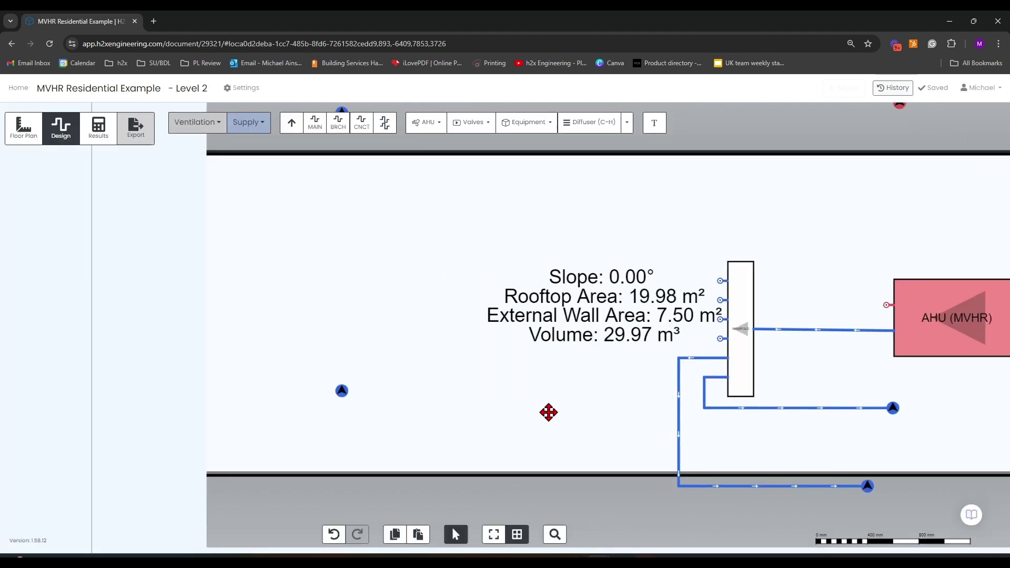
left_click(339, 124)
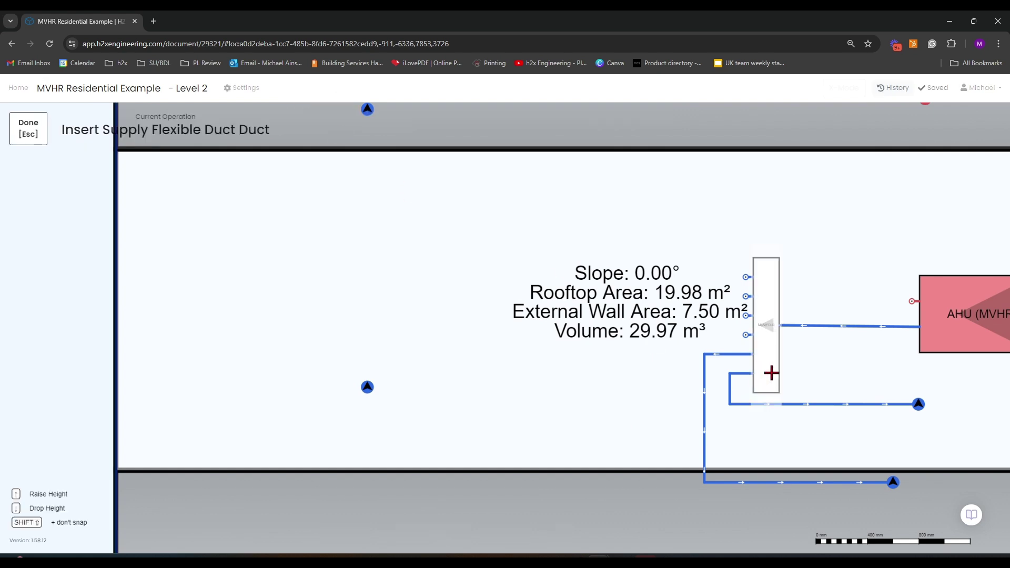
left_click(753, 337)
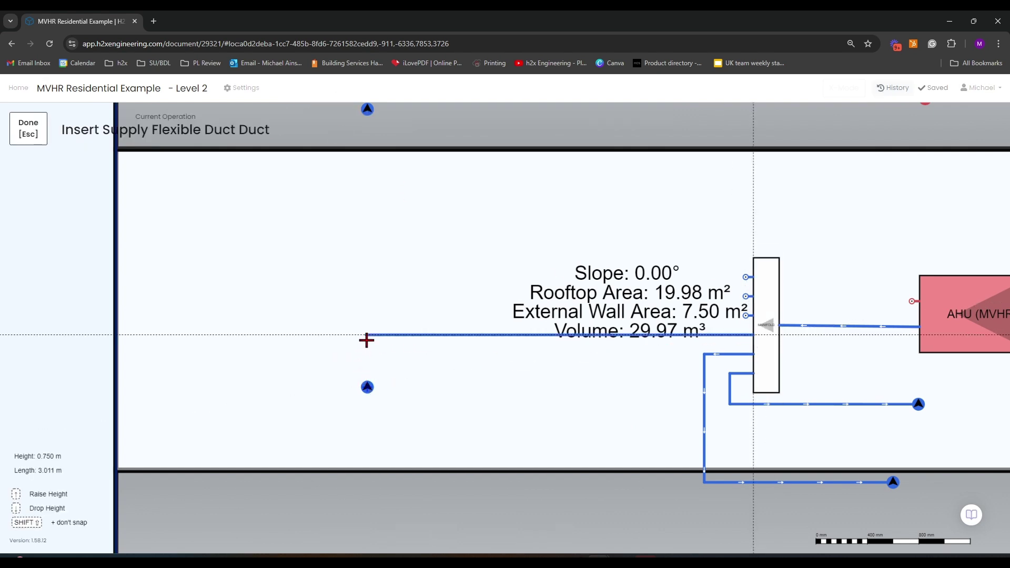
left_click(368, 386)
key("Escape")
scroll(483, 415, "down", 3)
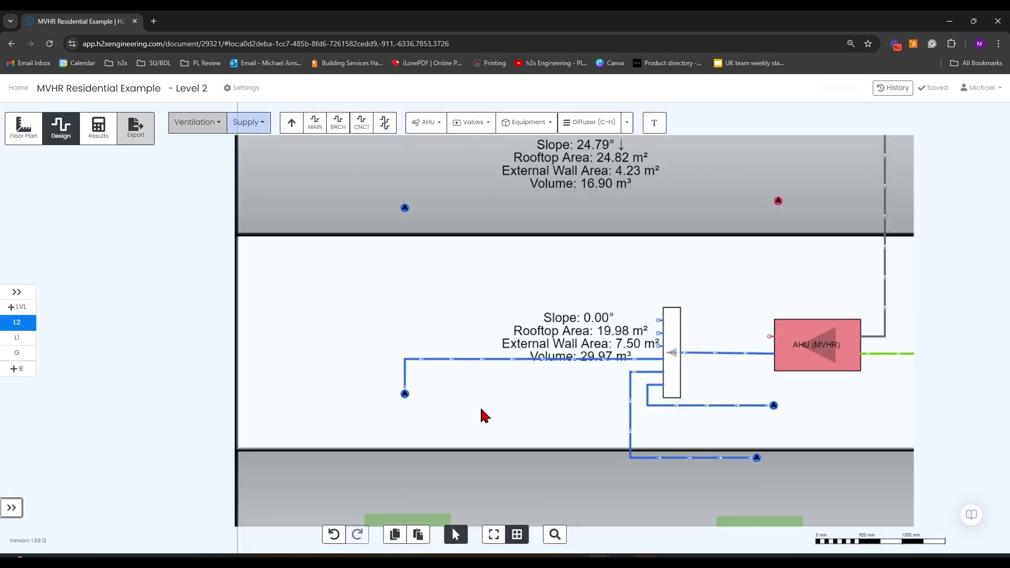
Step: Run two parallel supply pipes from the manifold port to the left outer wall
left_click(384, 124)
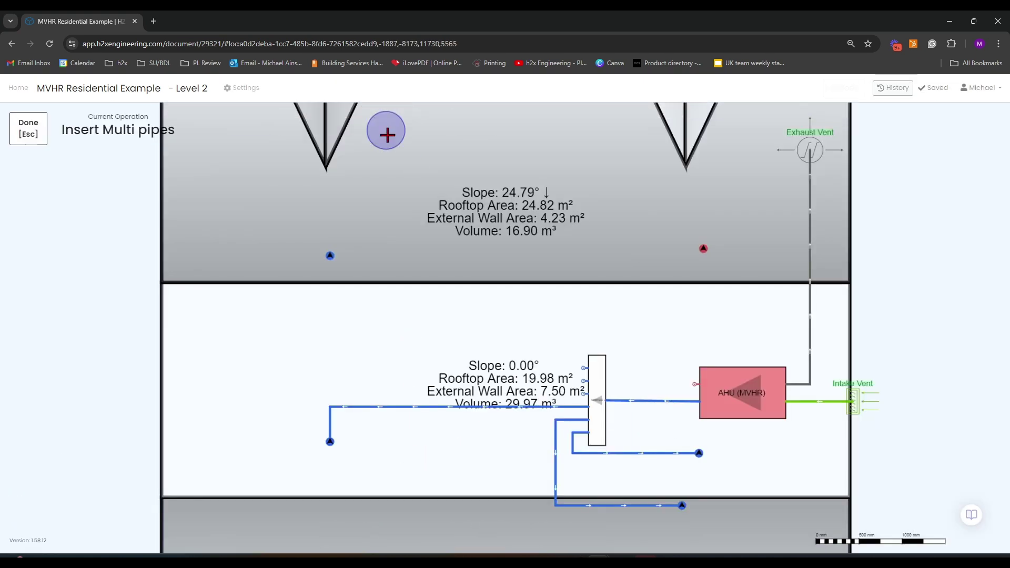
scroll(512, 400, "up", 3)
left_click(650, 381)
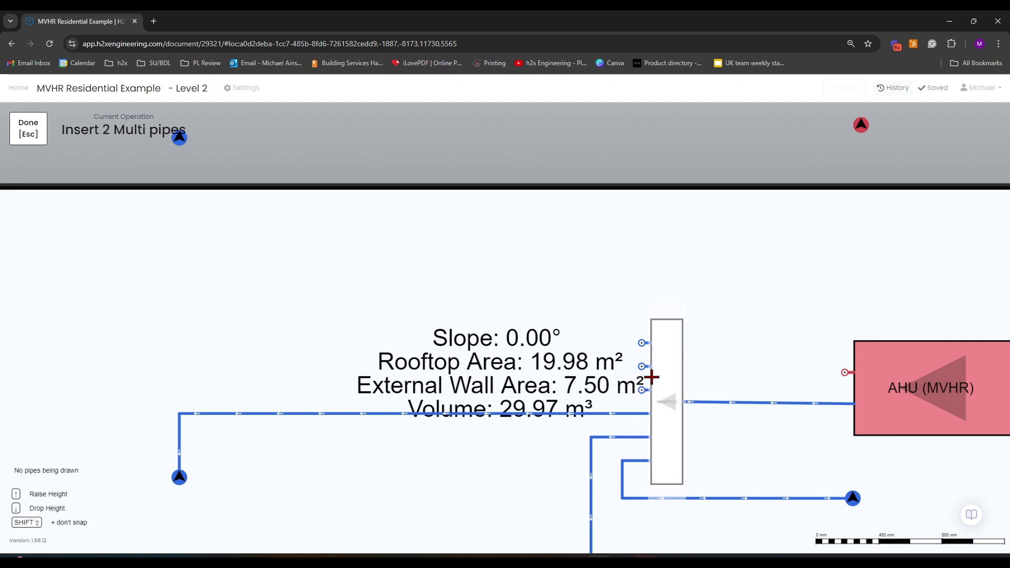
scroll(650, 379, "down", 3)
scroll(348, 374, "up", 3)
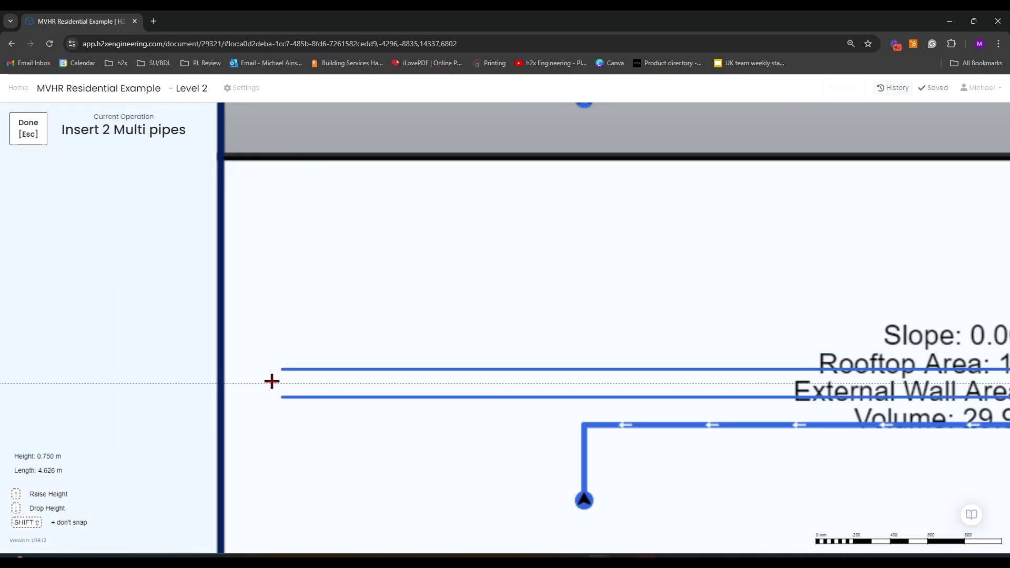
left_click(239, 379)
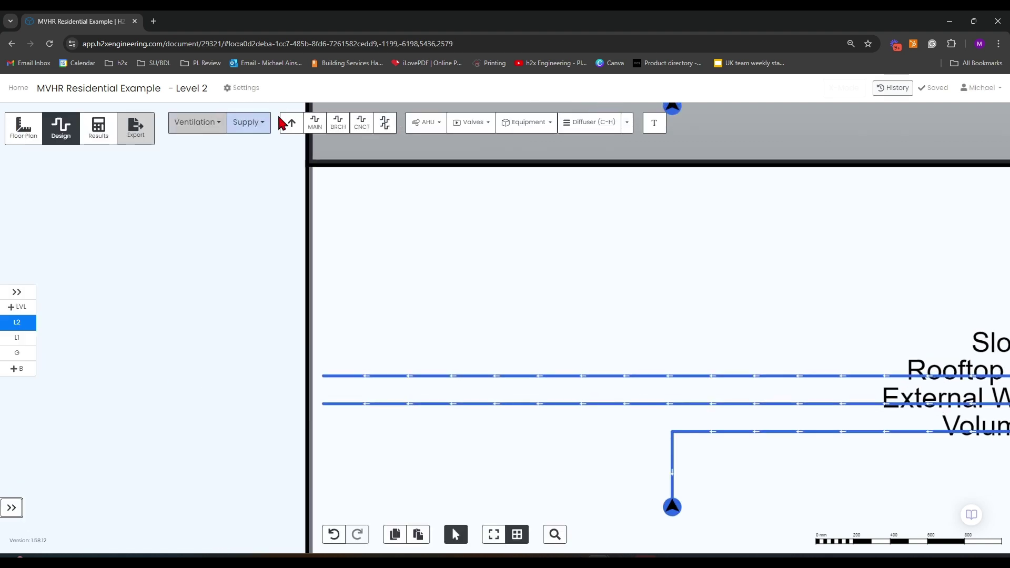
Step: Add supply risers at the pipe ends by the wall
left_click(291, 129)
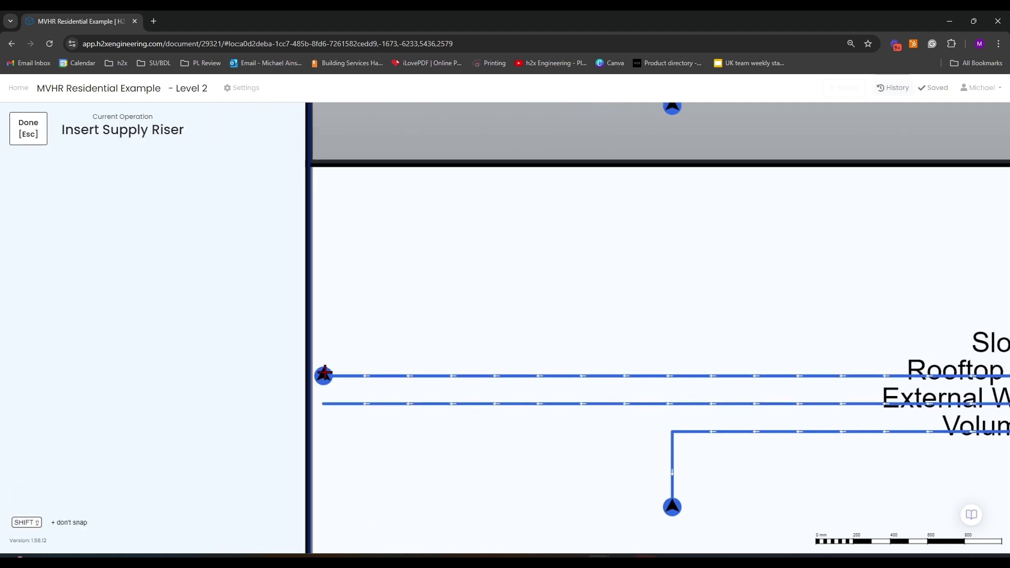
key("Escape")
left_click(290, 129)
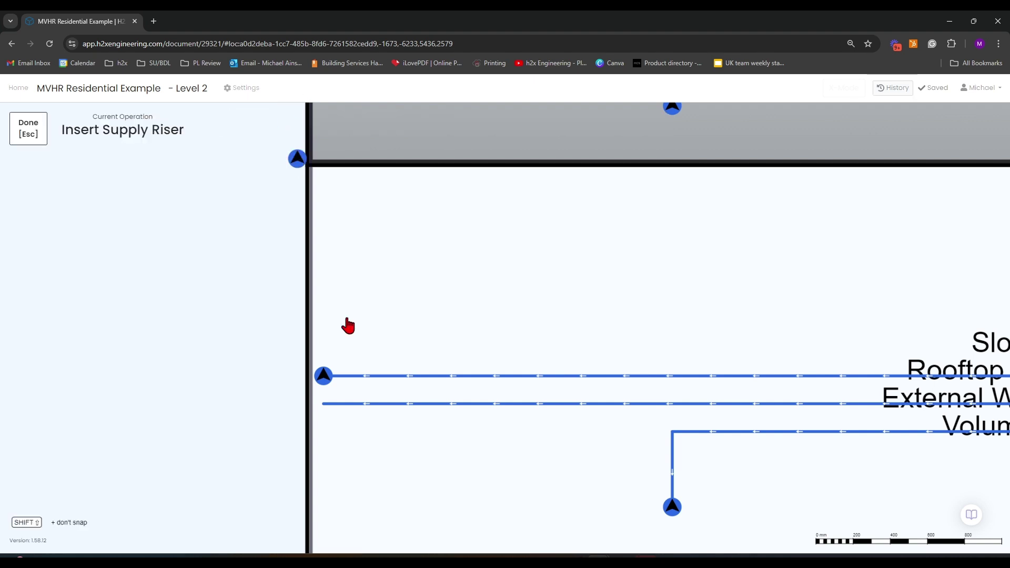
left_click(323, 404)
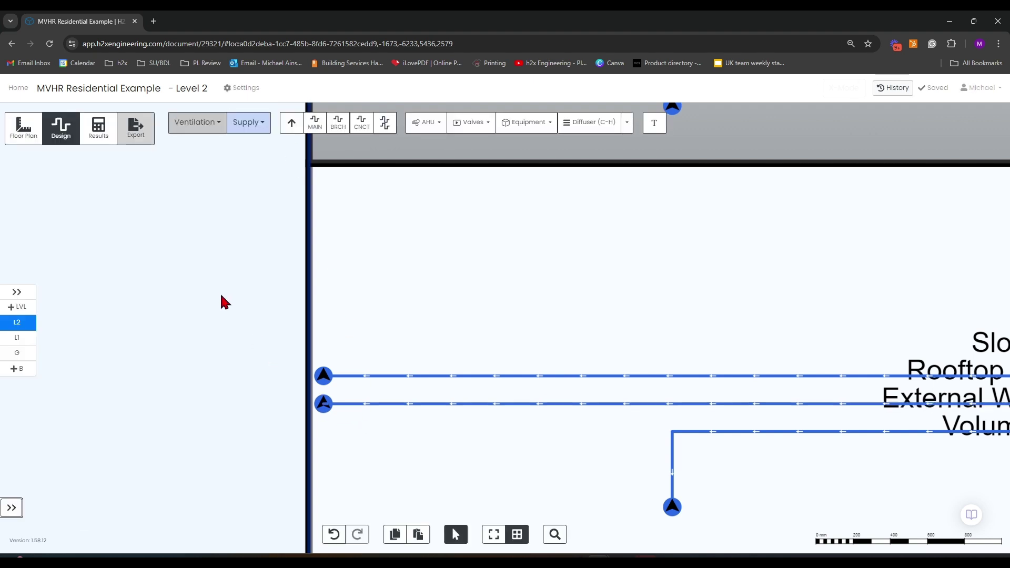
scroll(219, 296, "down", 3)
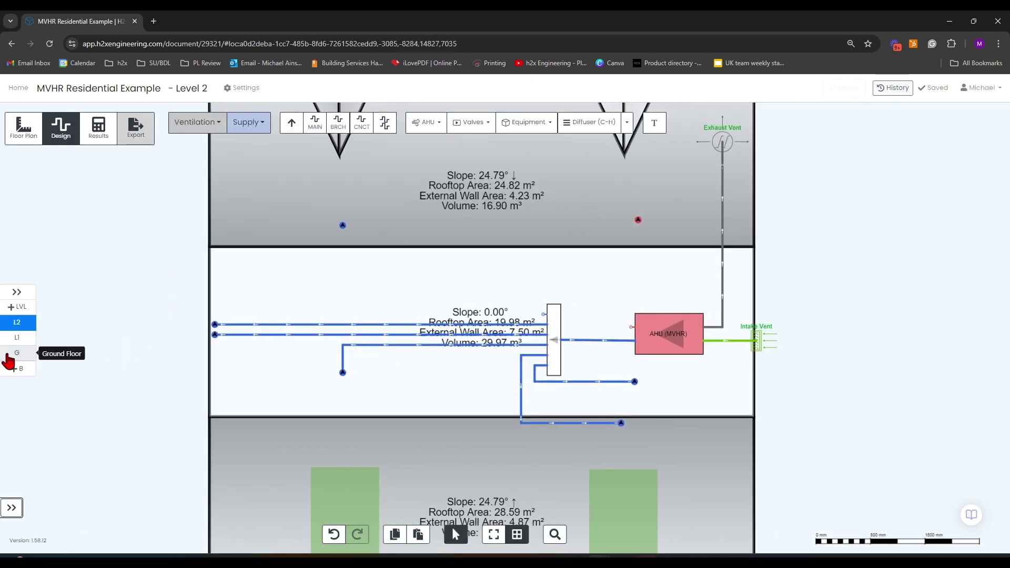
Step: On the Ground Floor, draw two supply pipes from the wall risers into the Kitchen
left_click(17, 352)
left_click(386, 124)
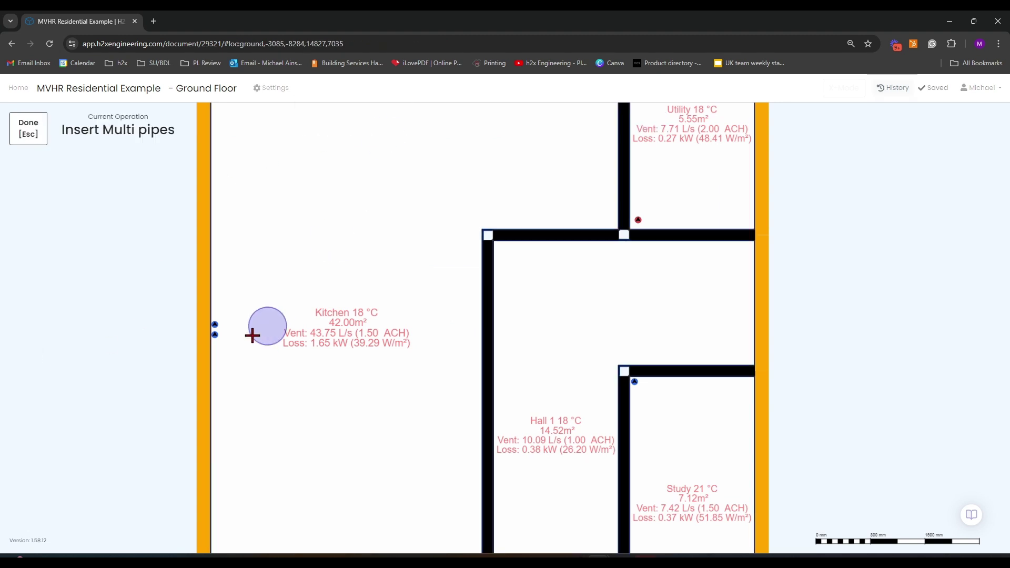
scroll(222, 330, "up", 3)
left_click(209, 327)
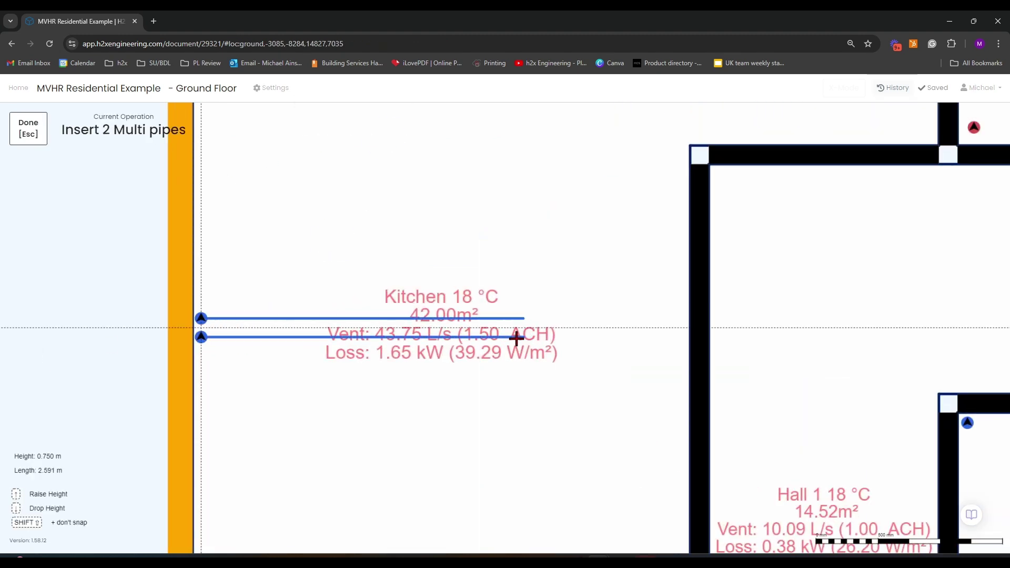
left_click(441, 335)
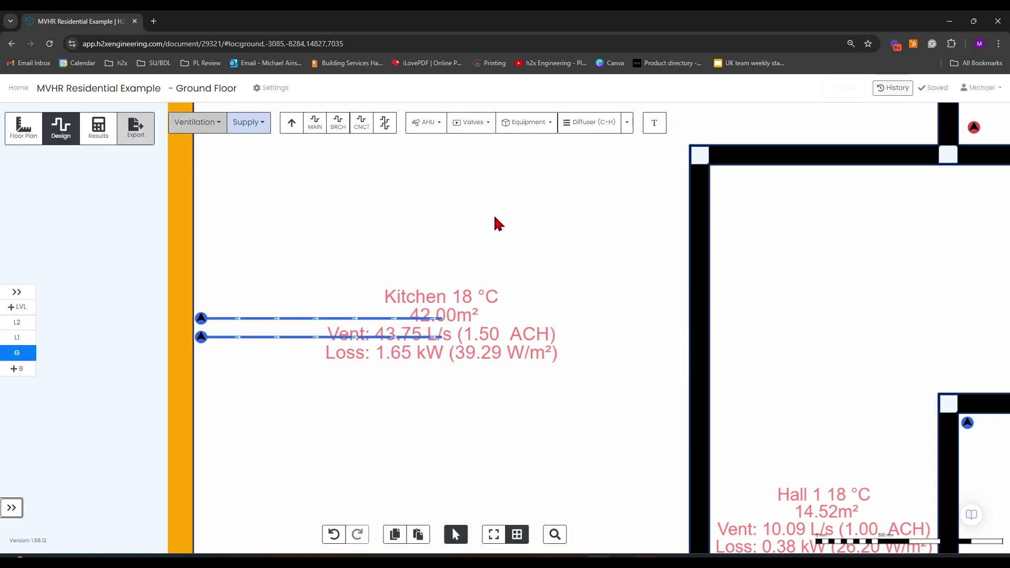
Step: Add two Diffuser (C-H) nodes above and below the Kitchen pipes, 14.6 L/s each
left_click(609, 131)
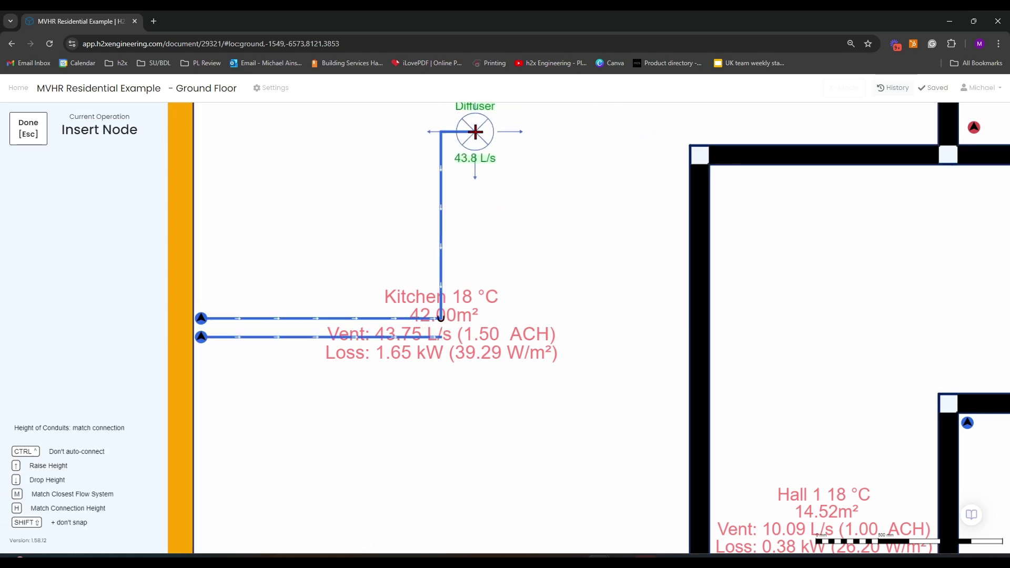
left_click(439, 124)
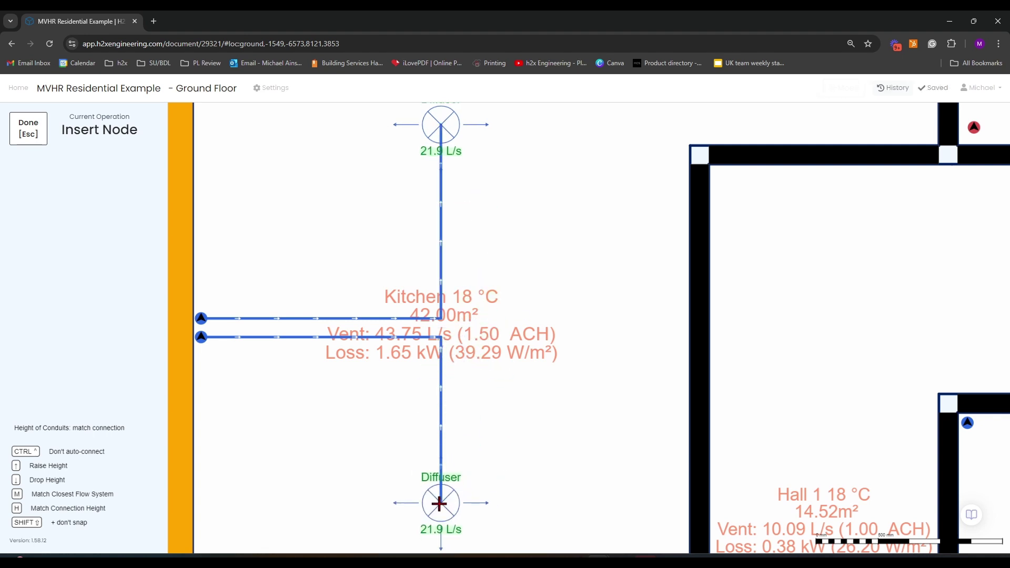
left_click(442, 507)
key("Escape")
scroll(241, 289, "down", 3)
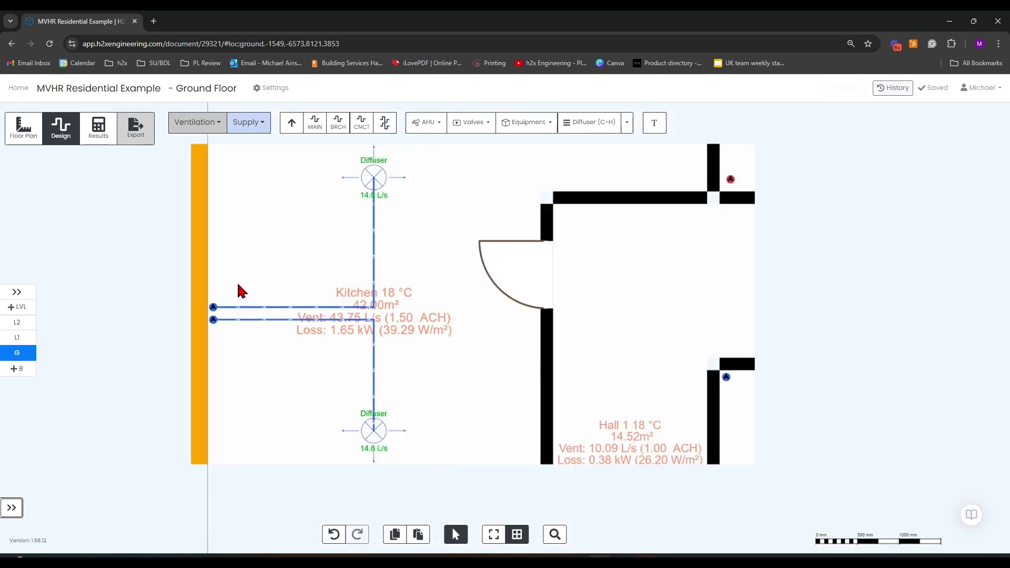
Step: Set the two Kitchen supply pipes' network type to Branches
left_click_drag(336, 285, 293, 340)
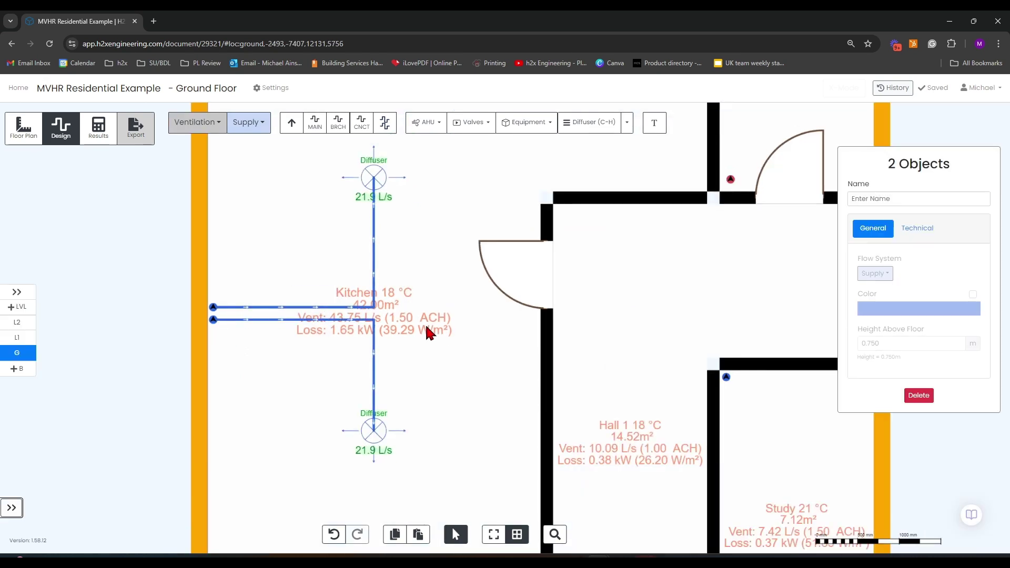
left_click(917, 229)
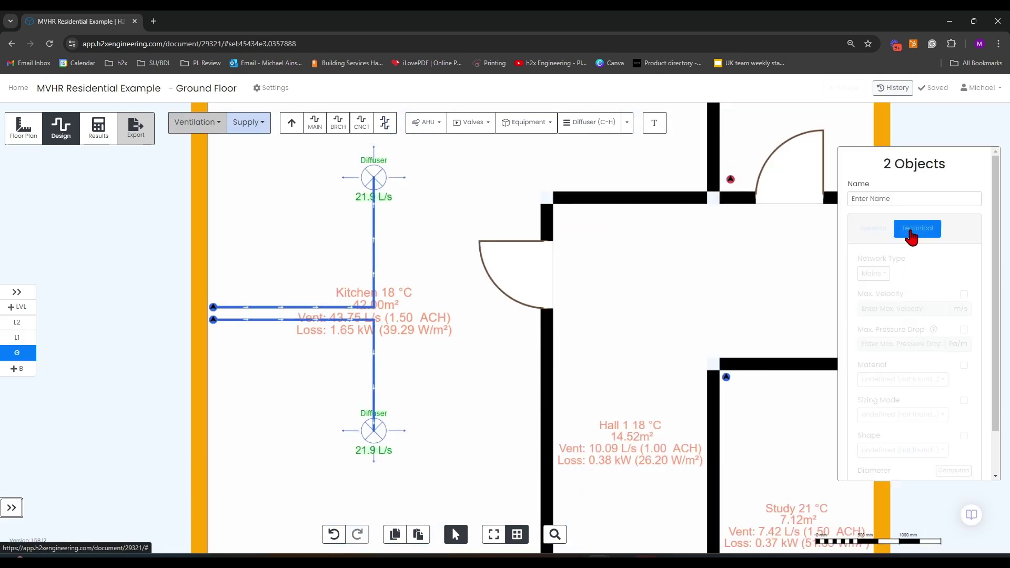
left_click(880, 275)
left_click(888, 325)
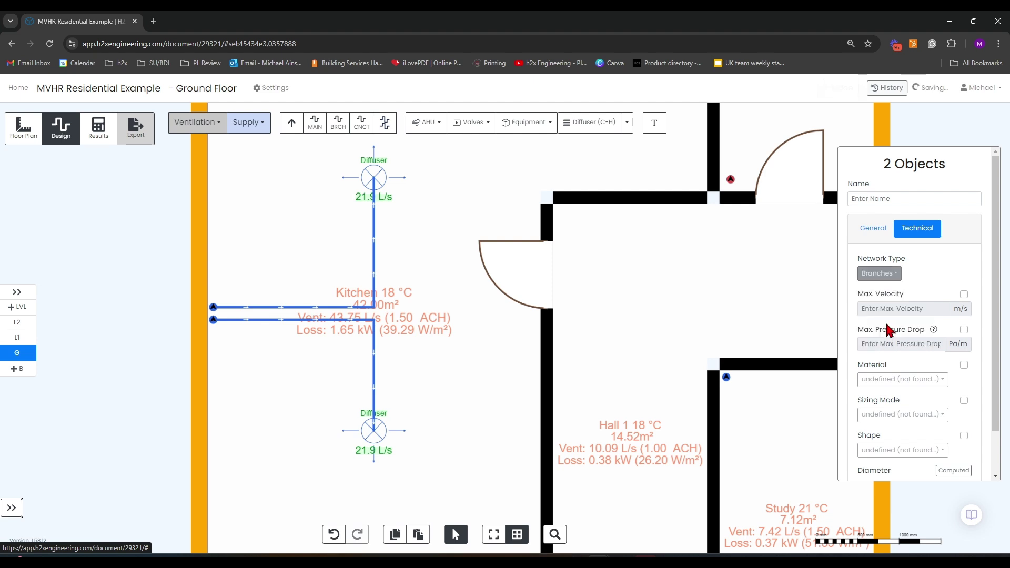
left_click(443, 394)
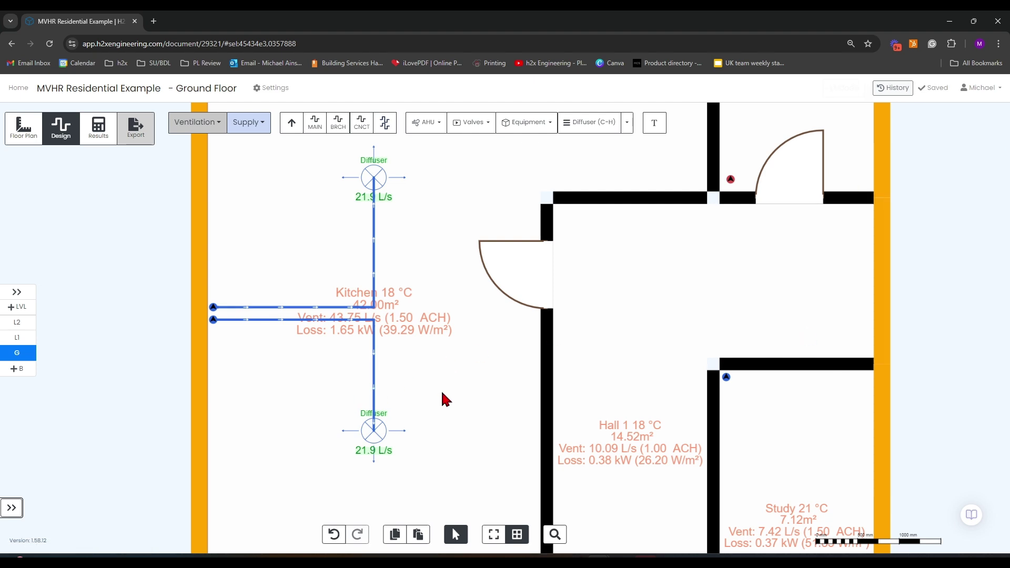
Step: On Level 2, set the two long supply ducts' network type to Branches
left_click(31, 339)
left_click(17, 322)
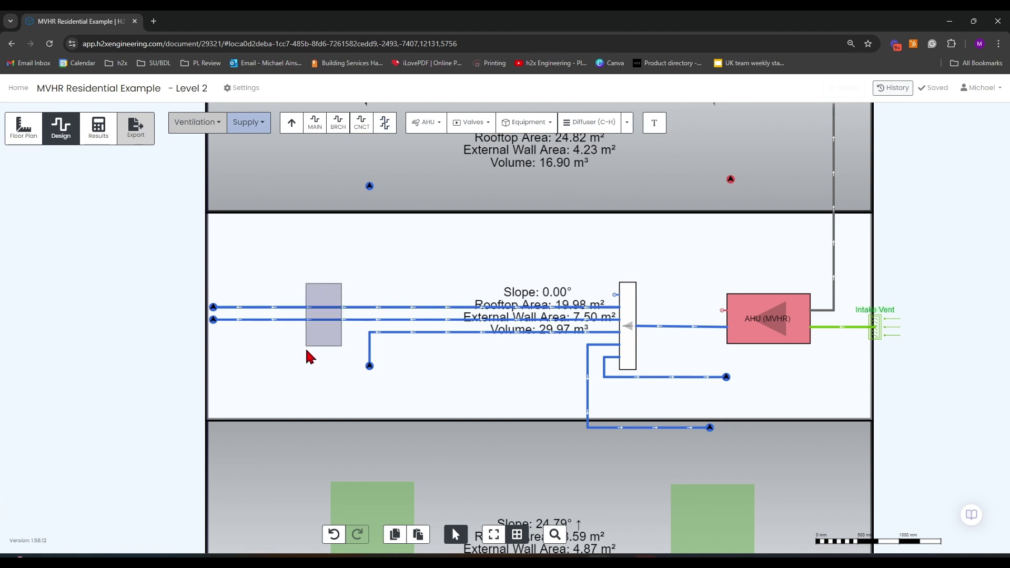
left_click_drag(308, 351, 307, 348)
left_click(918, 229)
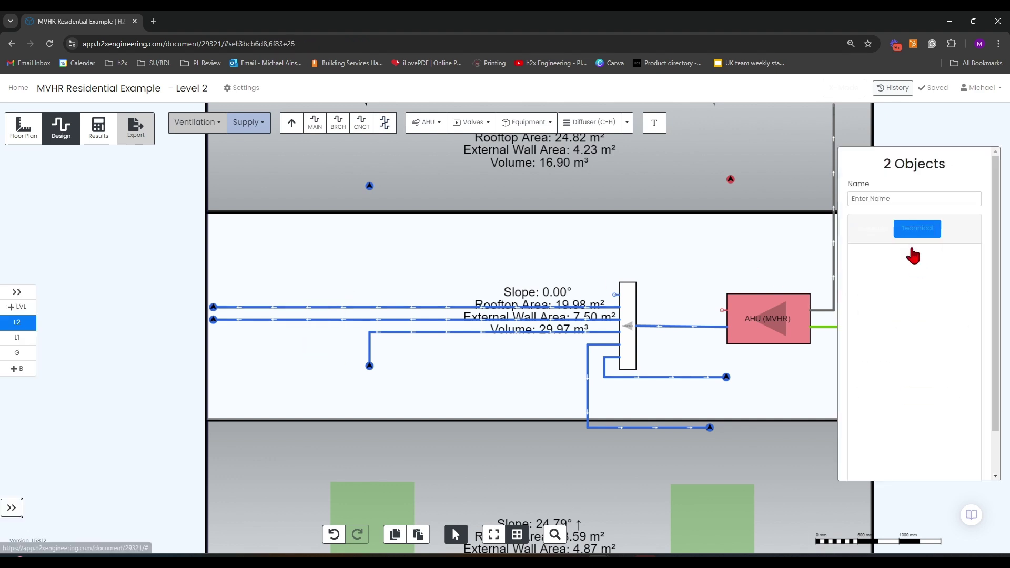
left_click(879, 273)
left_click(885, 325)
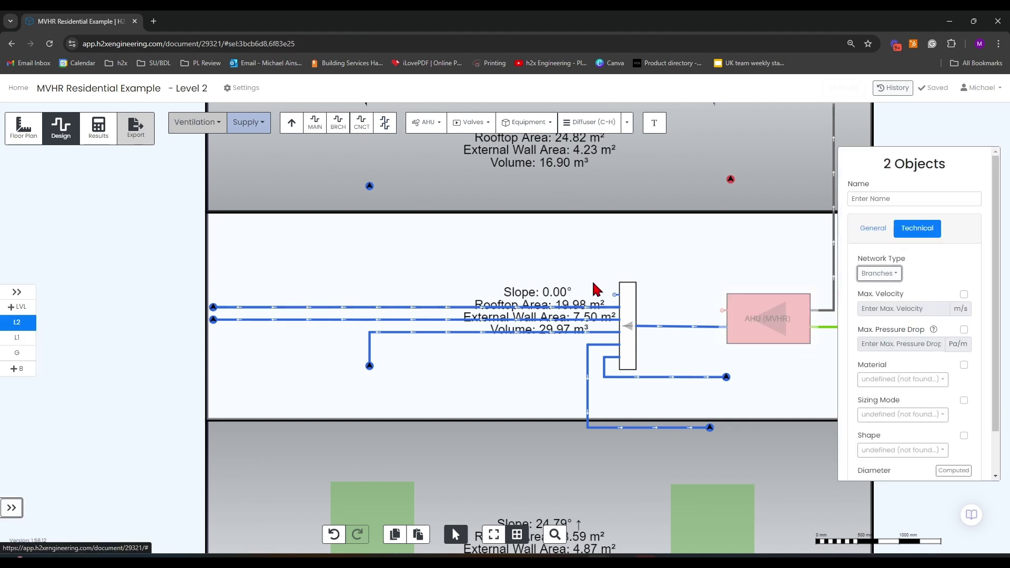
left_click(564, 273)
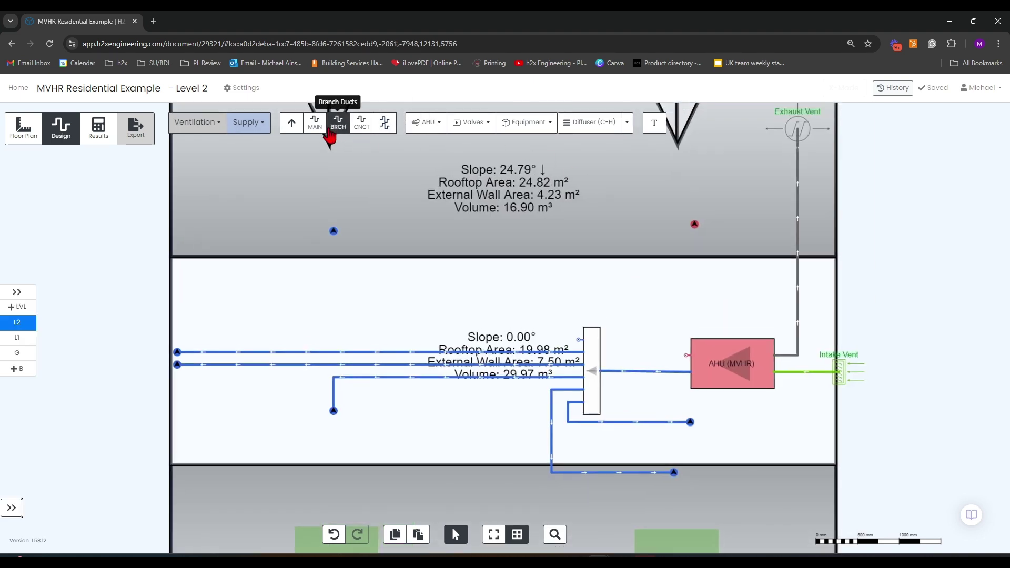
Step: Draw a BRCH branch duct from the manifold via a corner point to the upper room's supply node
left_click(330, 130)
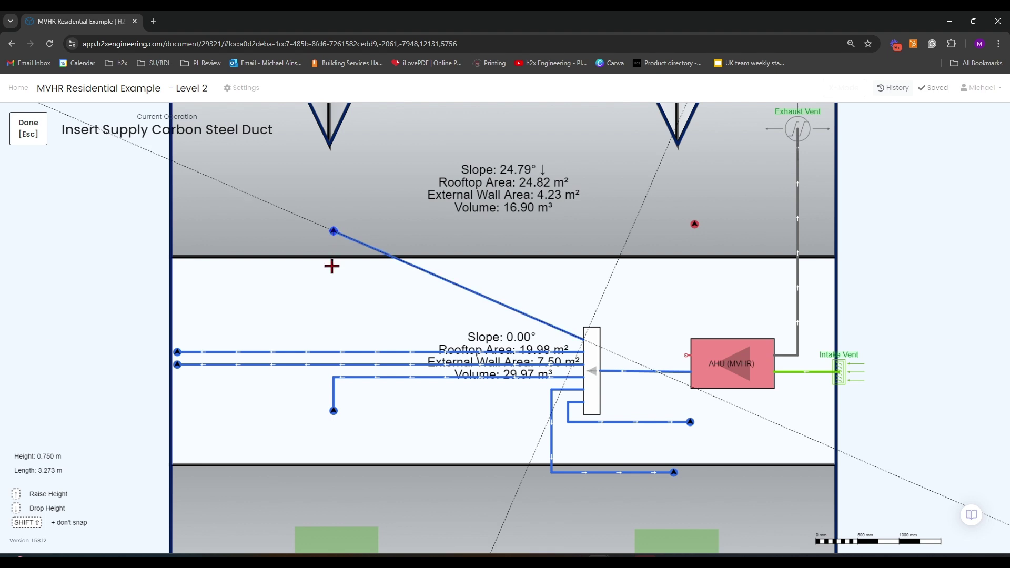
left_click(334, 340)
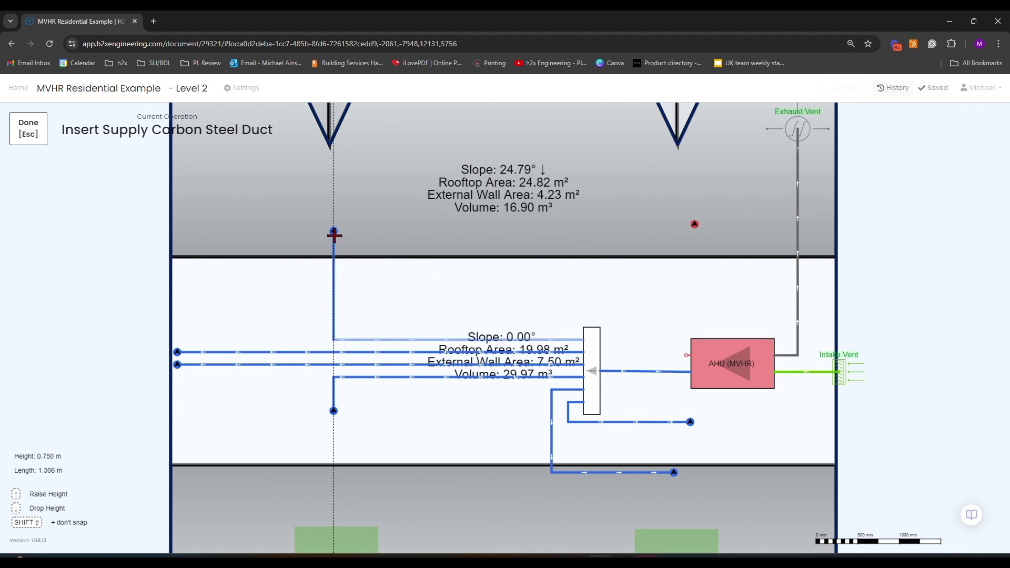
left_click(334, 231)
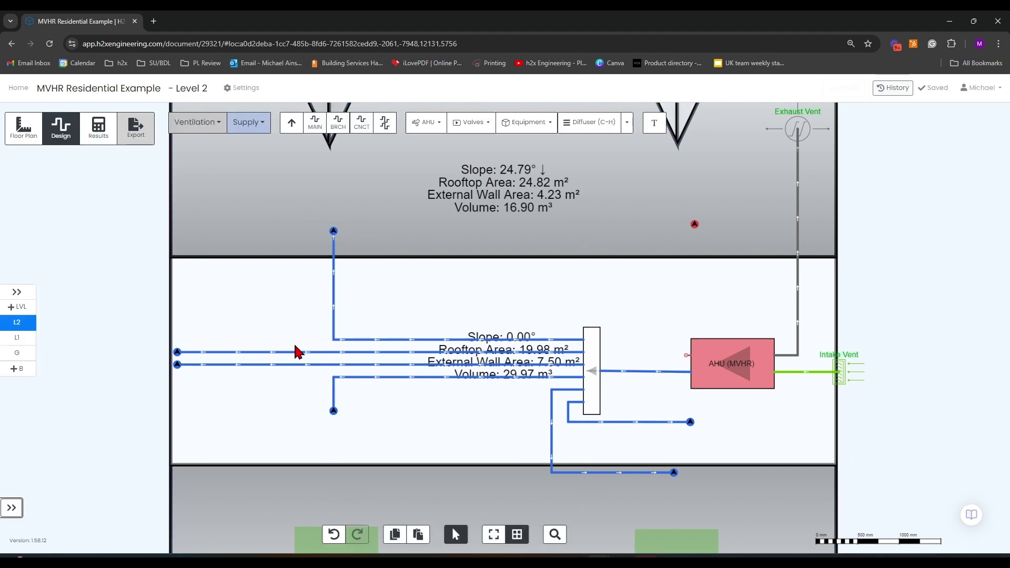
Step: On Level 1, place a supply diffuser on Bedroom 1's duct end (7.0 L/s)
left_click(21, 342)
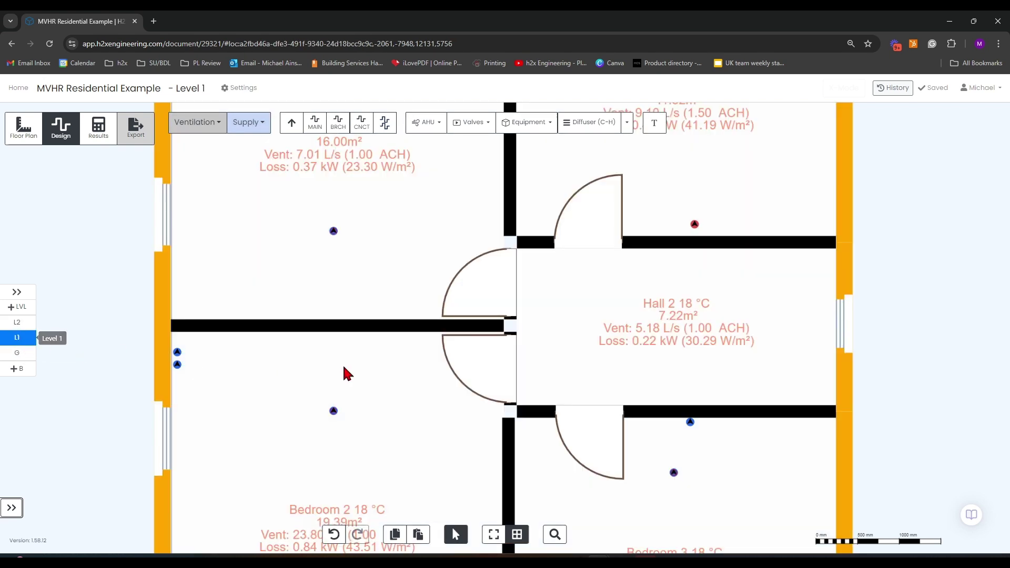
scroll(477, 363, "down", 3)
left_click_drag(886, 358, 819, 316)
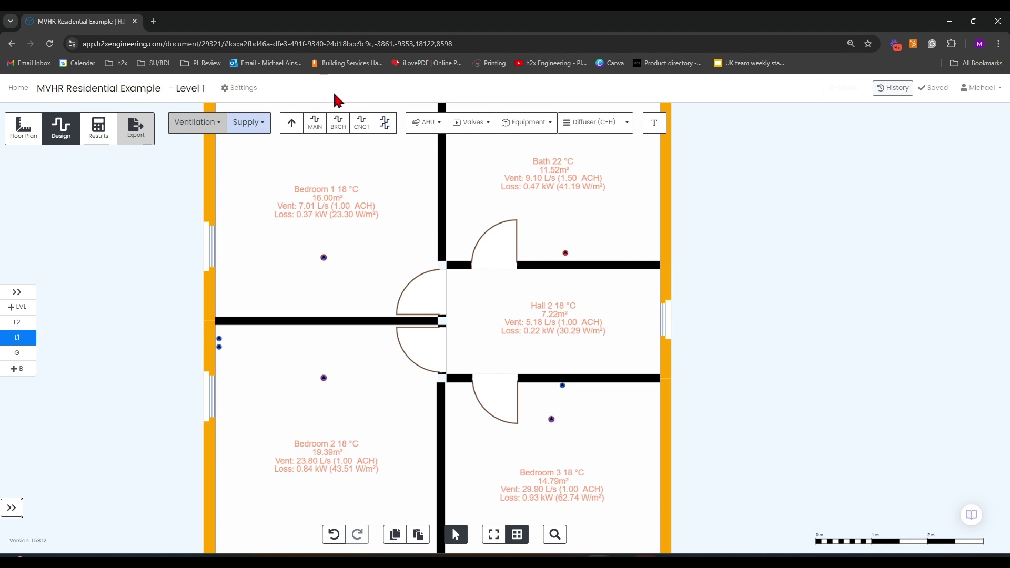
left_click(603, 128)
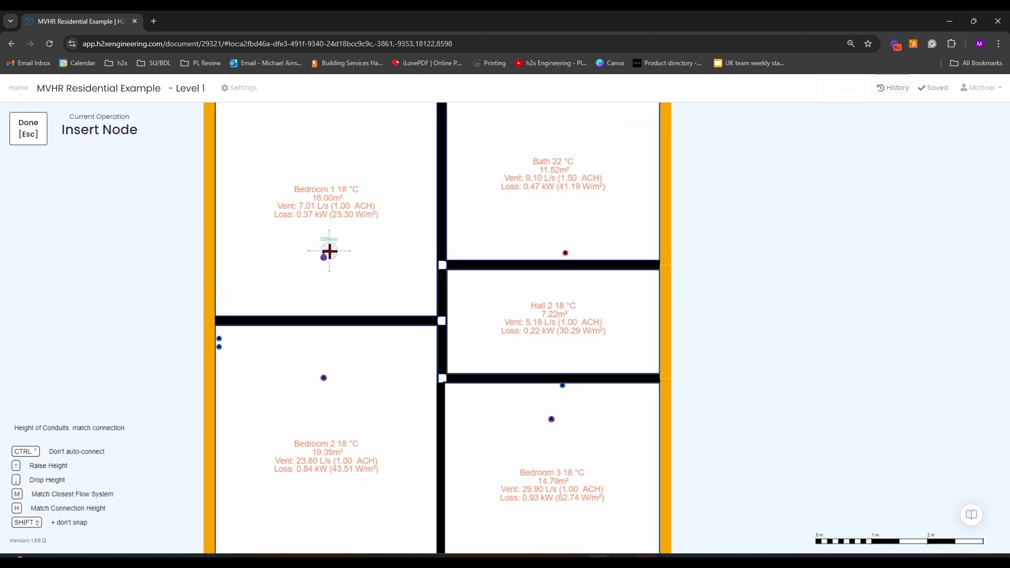
scroll(327, 246, "up", 4)
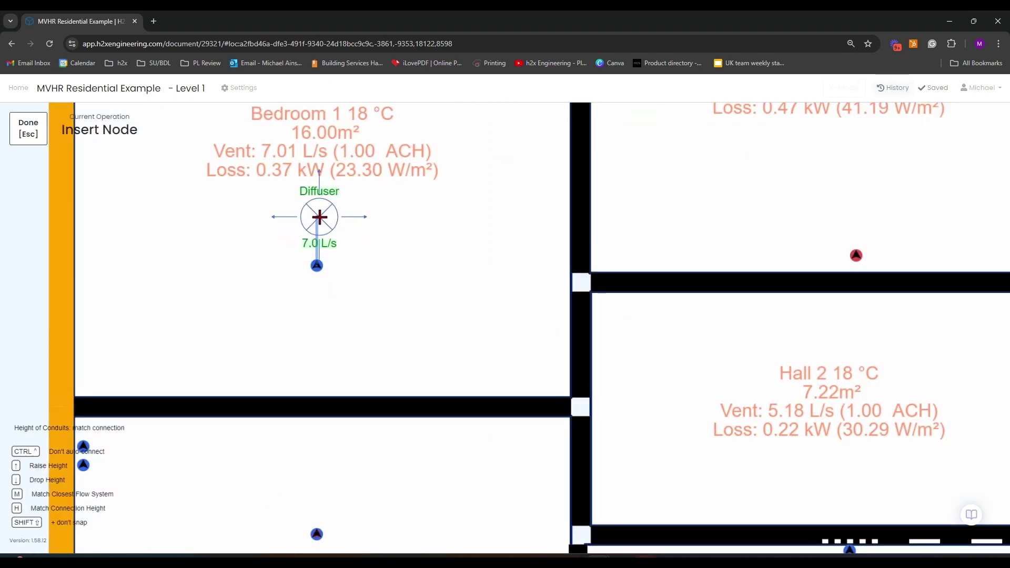
left_click(320, 217)
left_click_drag(334, 212, 316, 266)
left_click(388, 232)
Step: Add a supply diffuser on Bedroom 2's duct end, giving 23.8 L/s
scroll(387, 230, "down", 4)
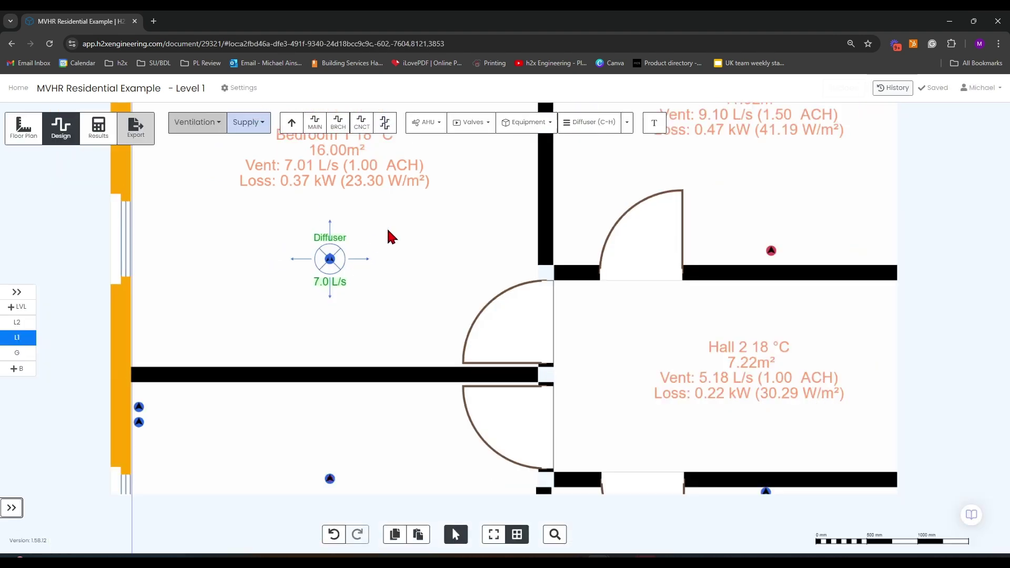
left_click(589, 121)
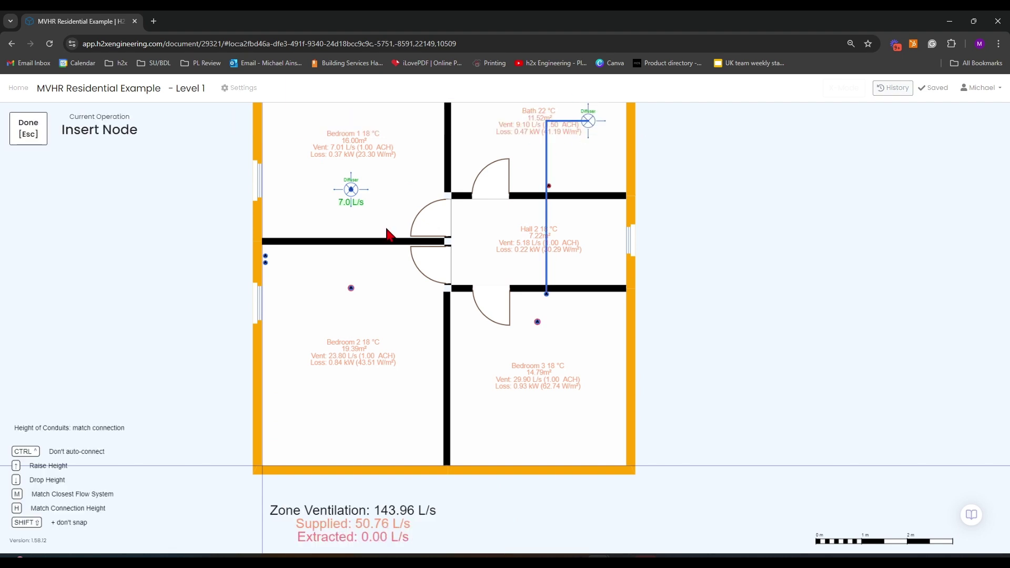
scroll(370, 292, "up", 3)
scroll(368, 302, "up", 2)
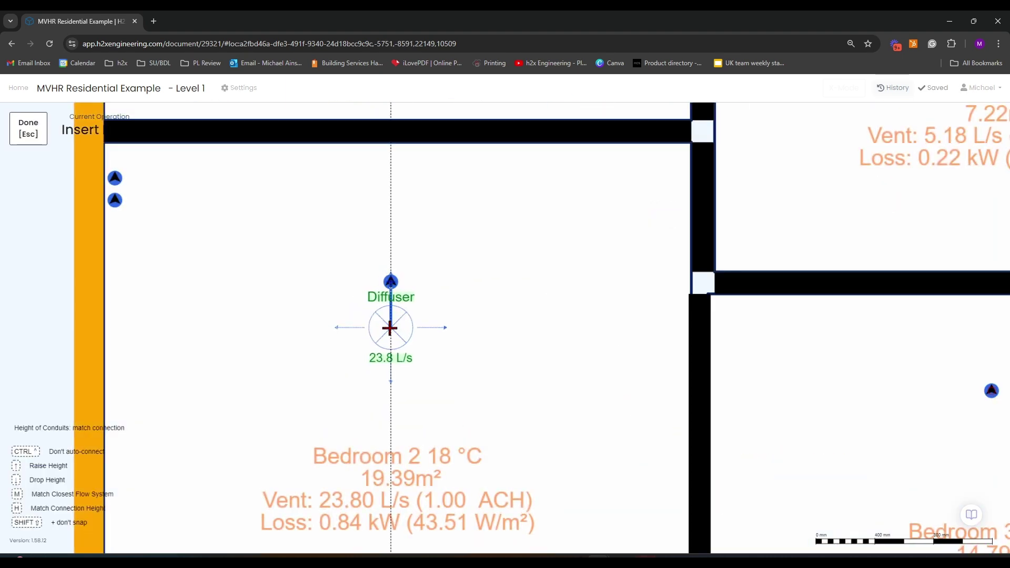
left_click(389, 328)
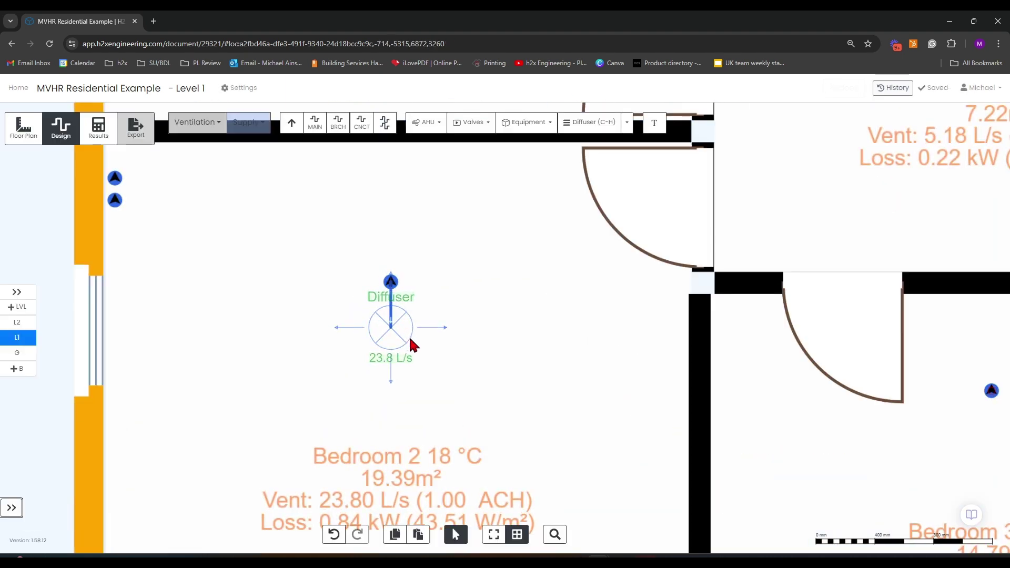
left_click_drag(410, 338, 390, 281)
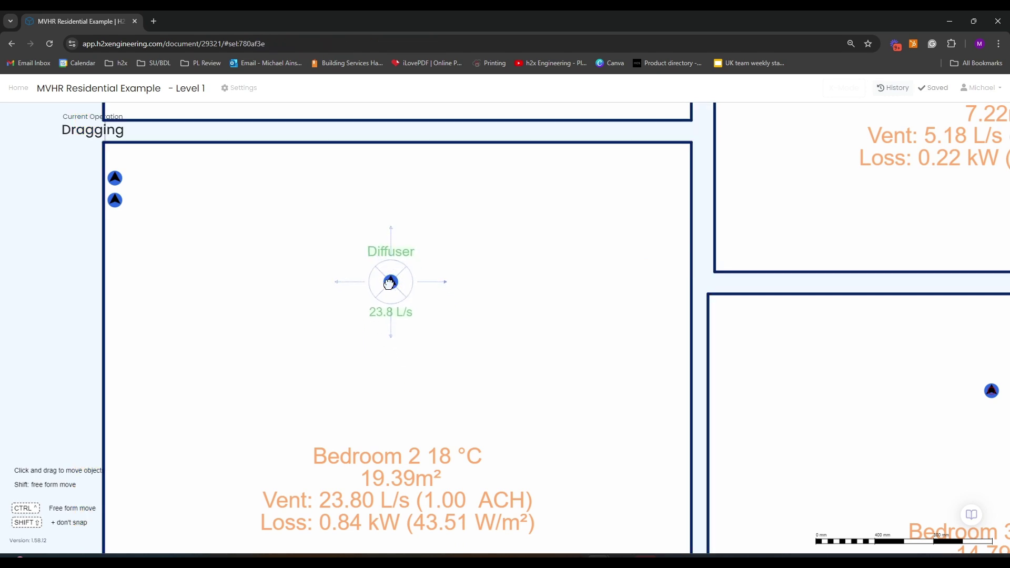
left_click(452, 350)
Step: Add a supply diffuser on Bedroom 3's duct end, giving 29.9 L/s
scroll(450, 349, "down", 2)
left_click_drag(449, 350, 72, 268)
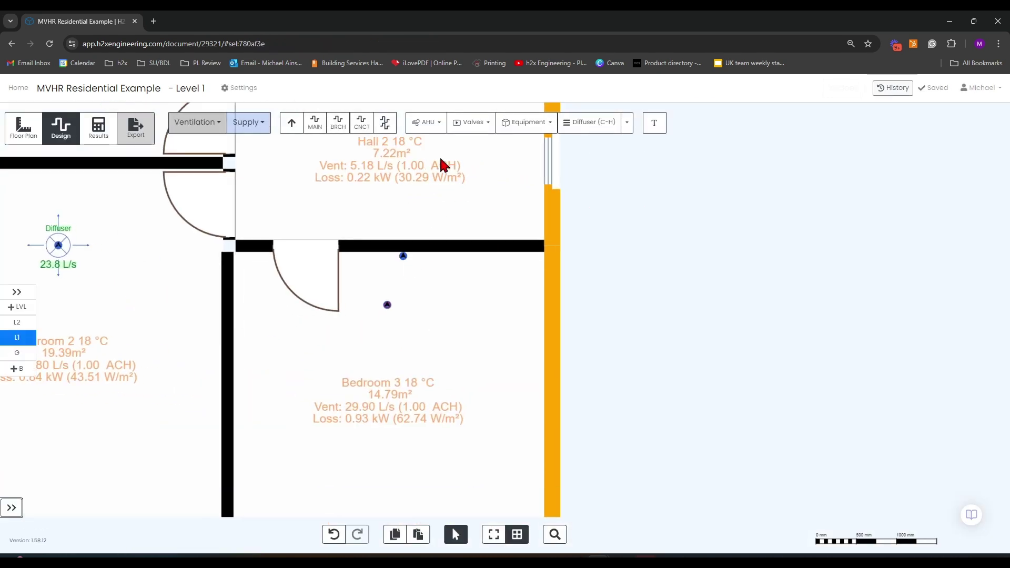
left_click(615, 131)
scroll(384, 304, "up", 2)
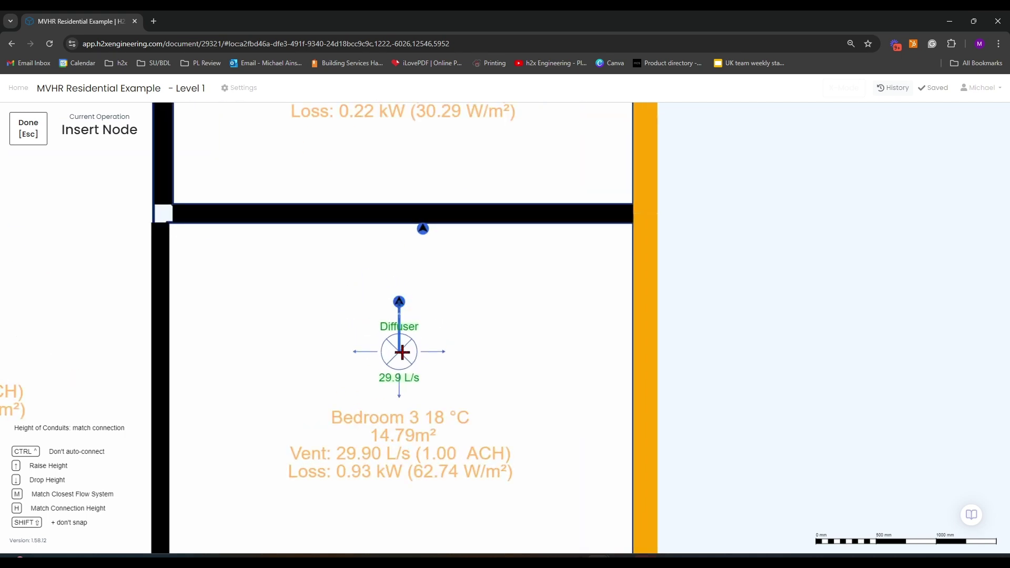
left_click(403, 352)
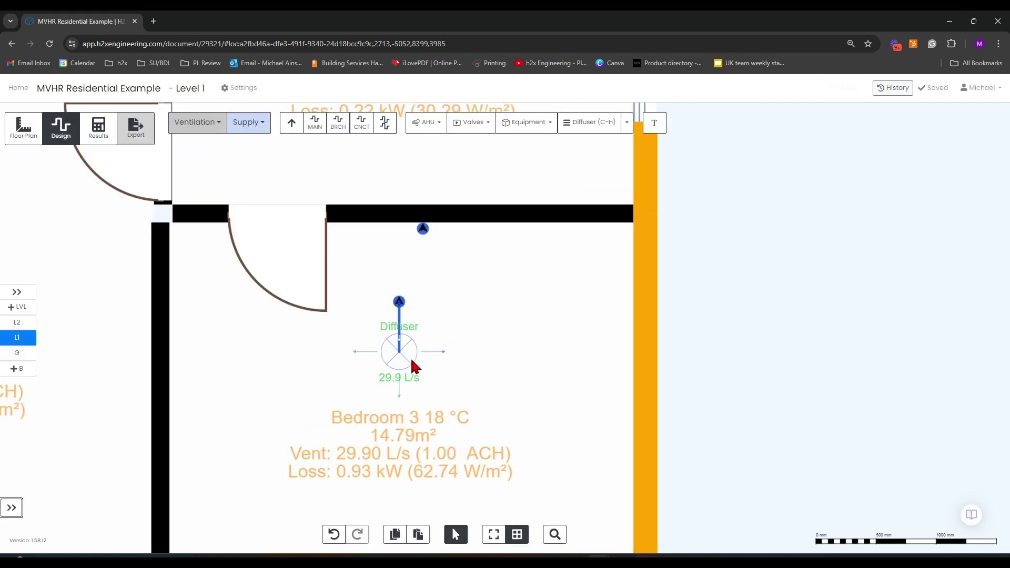
left_click_drag(399, 351, 400, 302)
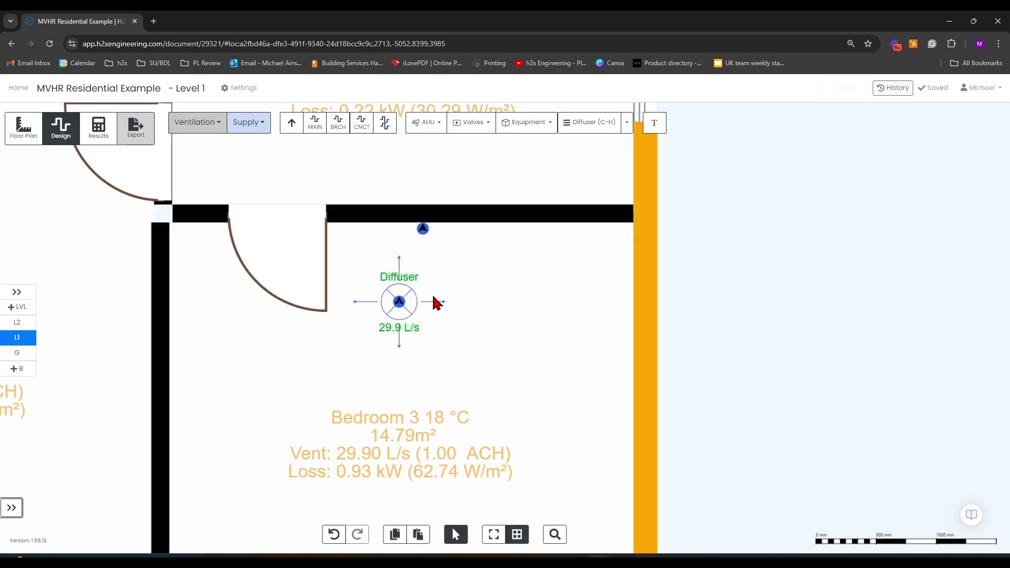
Step: On the Ground Floor, draw a supply duct from the Study's supply point along its top wall
left_click(18, 353)
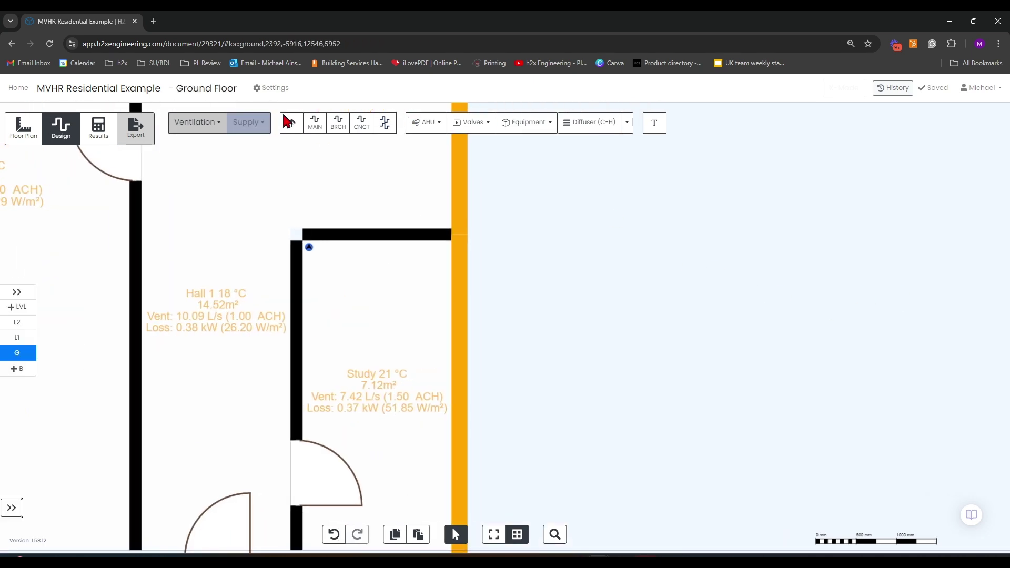
left_click(288, 122)
left_click(309, 247)
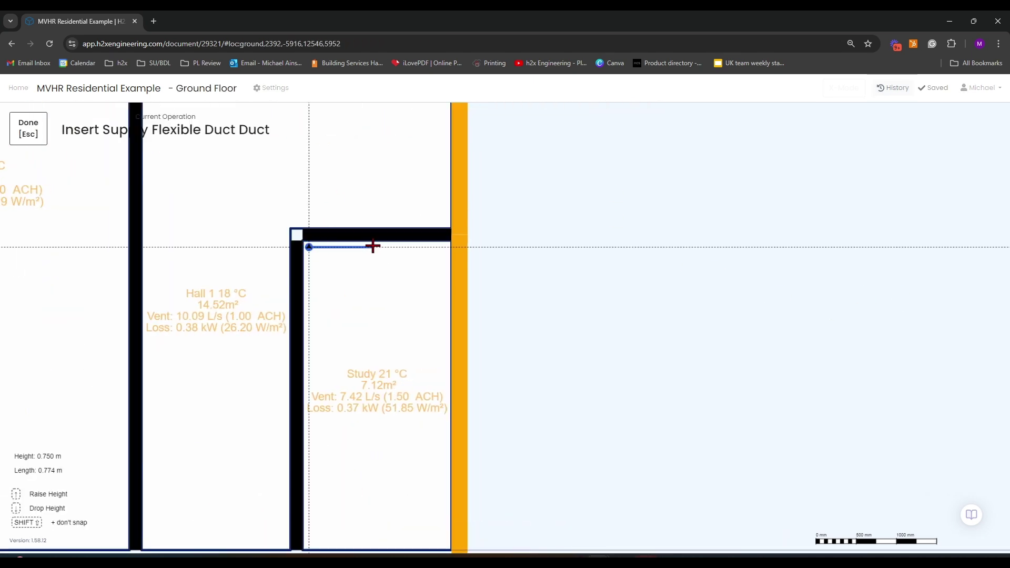
left_click(374, 246)
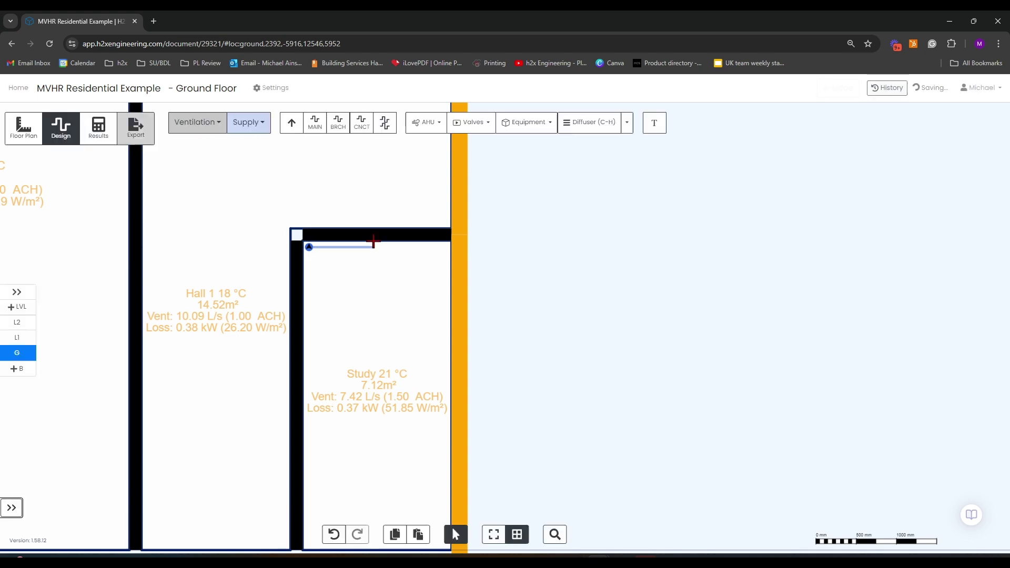
left_click(361, 126)
key("Escape")
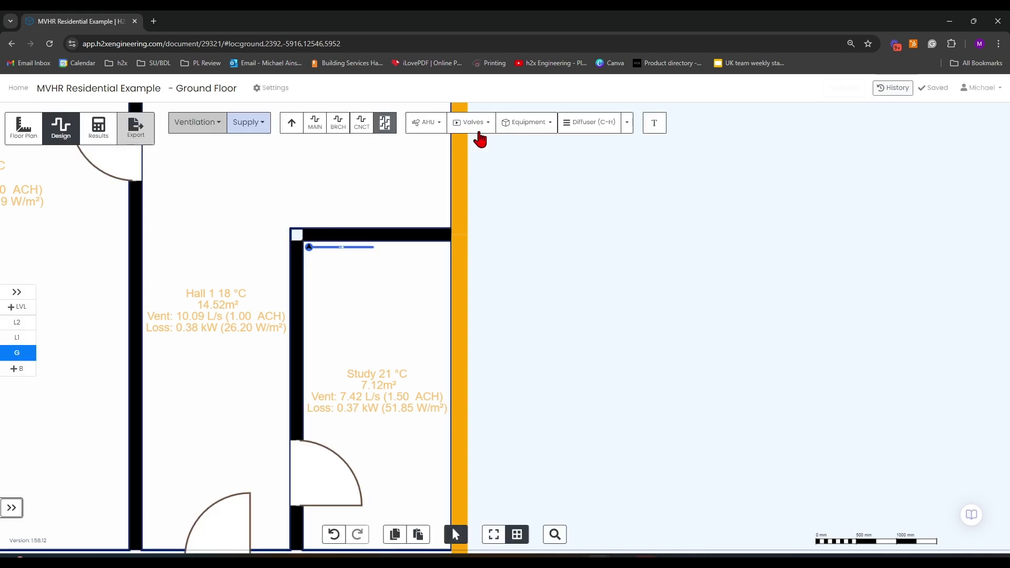
Step: Place a 7.4 L/s supply diffuser at the duct end in the Study and check the duct properties
left_click(599, 130)
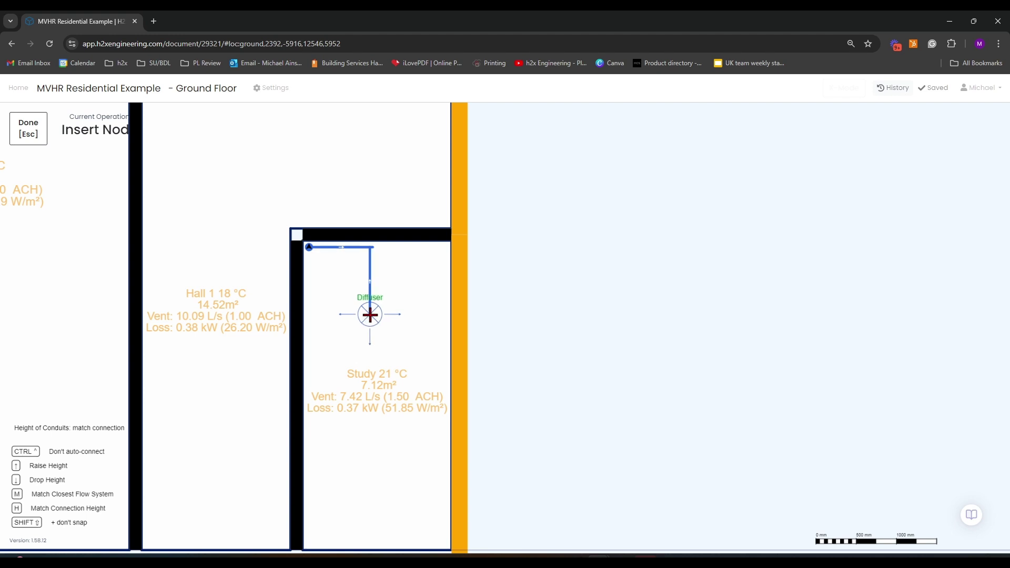
left_click(369, 291)
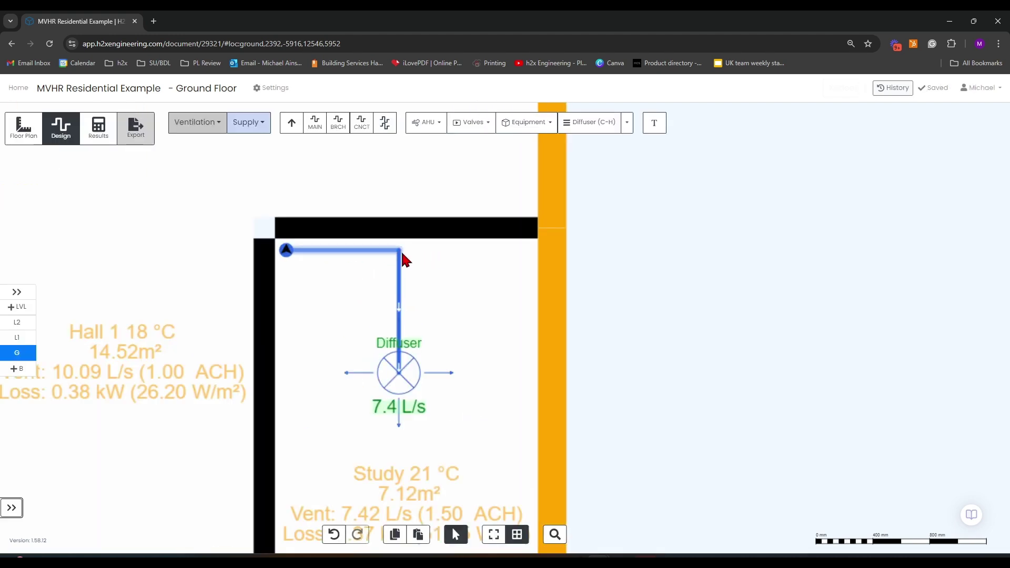
left_click(379, 250)
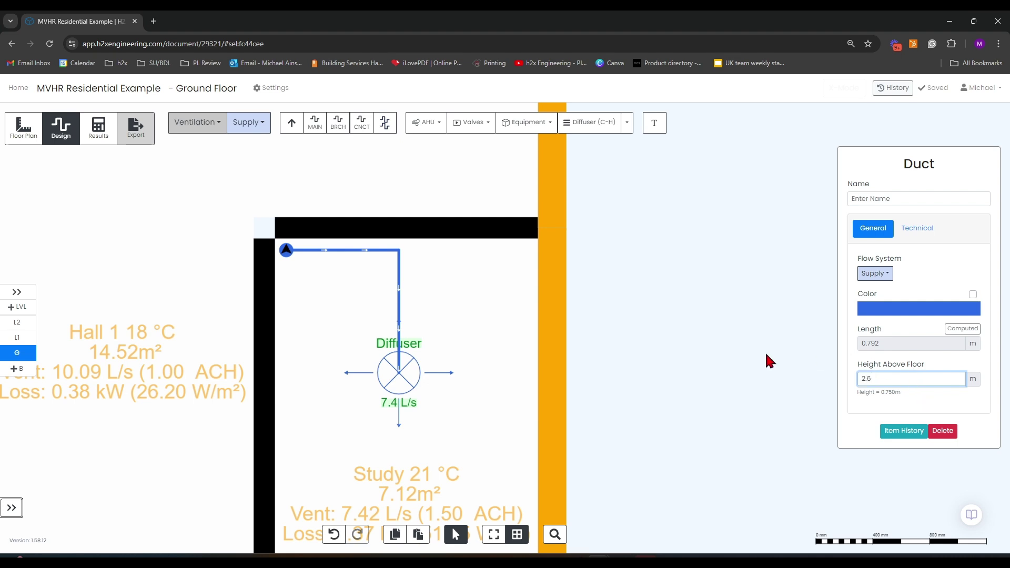
left_click(723, 353)
left_click(400, 308)
left_click(737, 363)
scroll(616, 275, "down", 5)
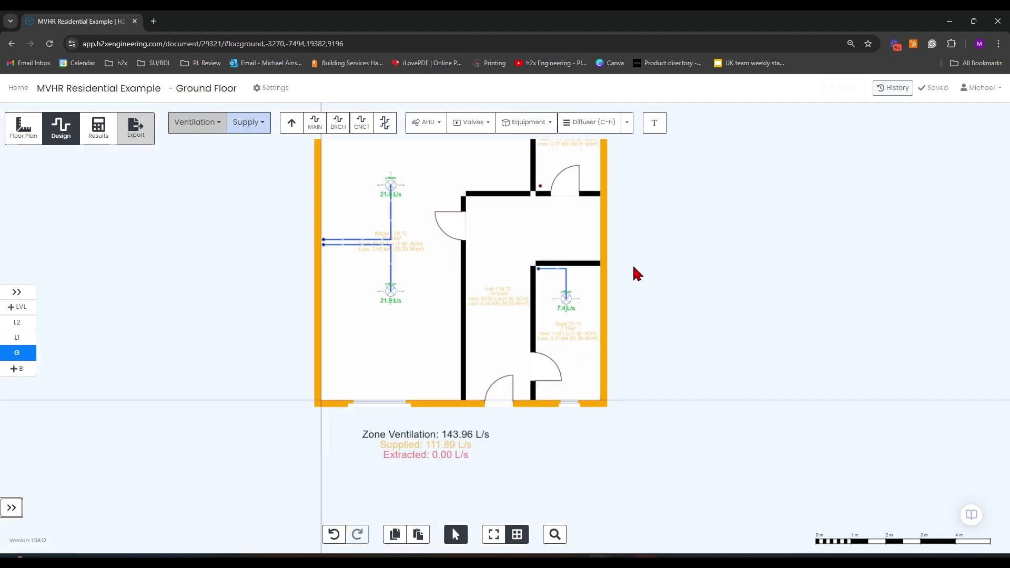
left_click_drag(638, 274, 689, 320)
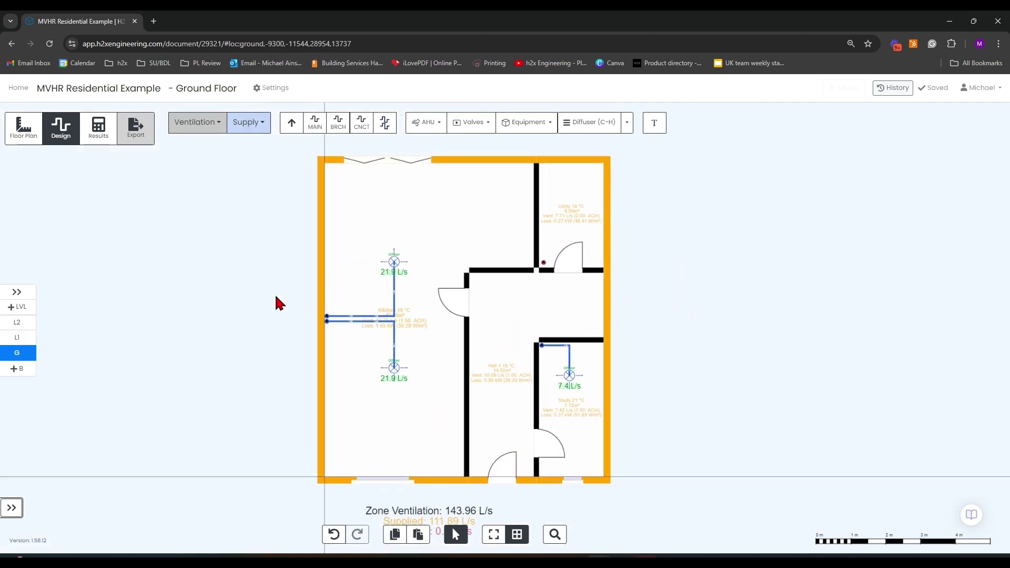
left_click(23, 337)
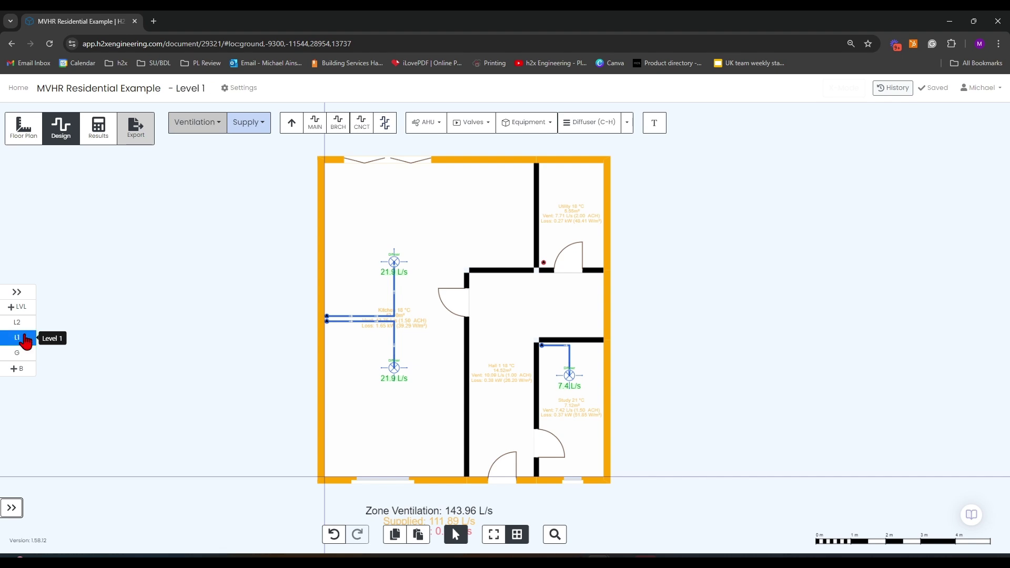
left_click(27, 358)
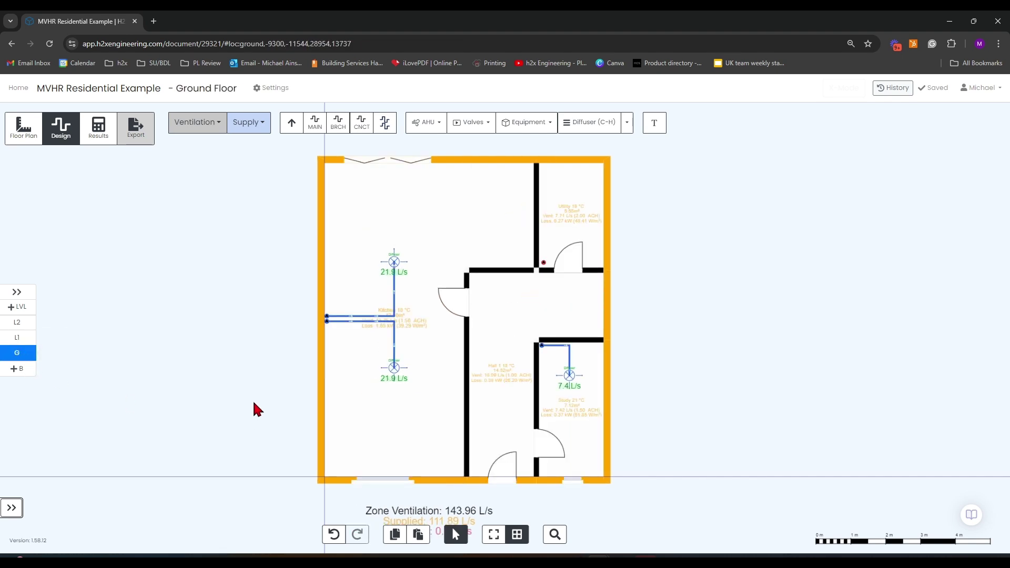
left_click_drag(262, 384, 205, 354)
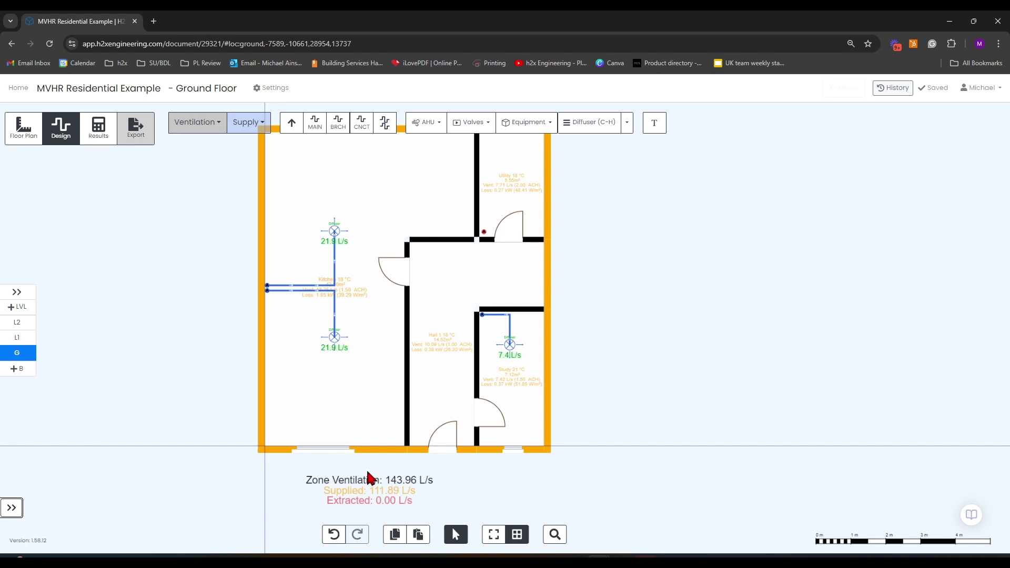
scroll(368, 479, "up", 2)
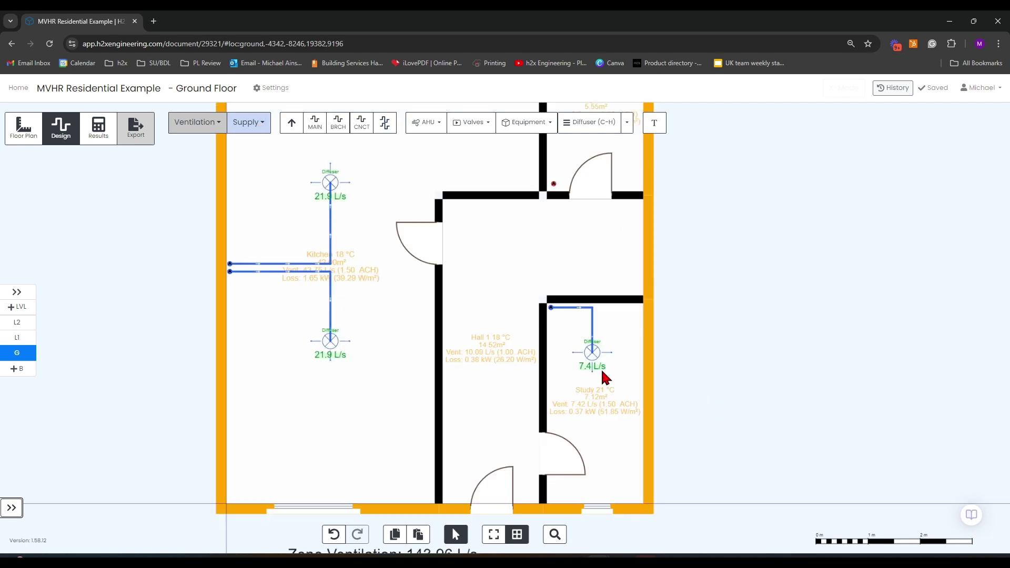
Step: Select the Study supply diffuser and both Kitchen supply diffusers together
scroll(579, 368, "up", 3)
left_click(577, 375)
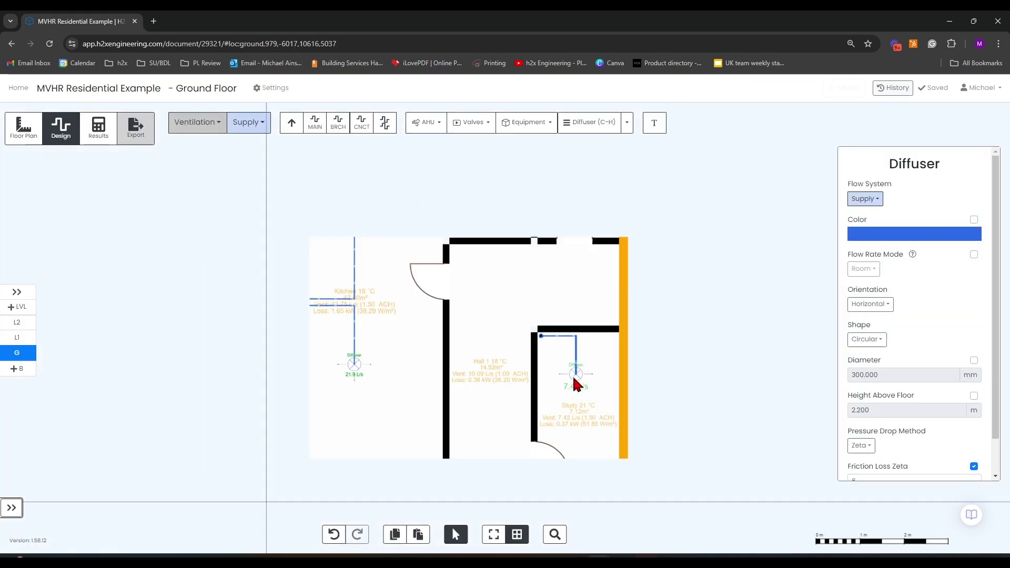
scroll(356, 364, "up", 3)
left_click(360, 370, "shift")
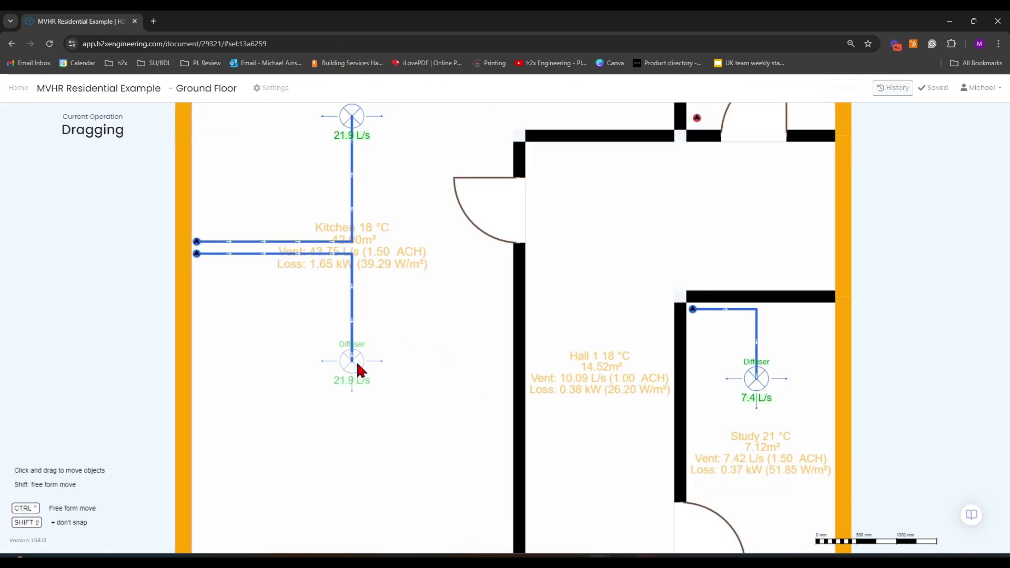
left_click_drag(378, 342, 375, 226)
left_click(359, 233, "shift")
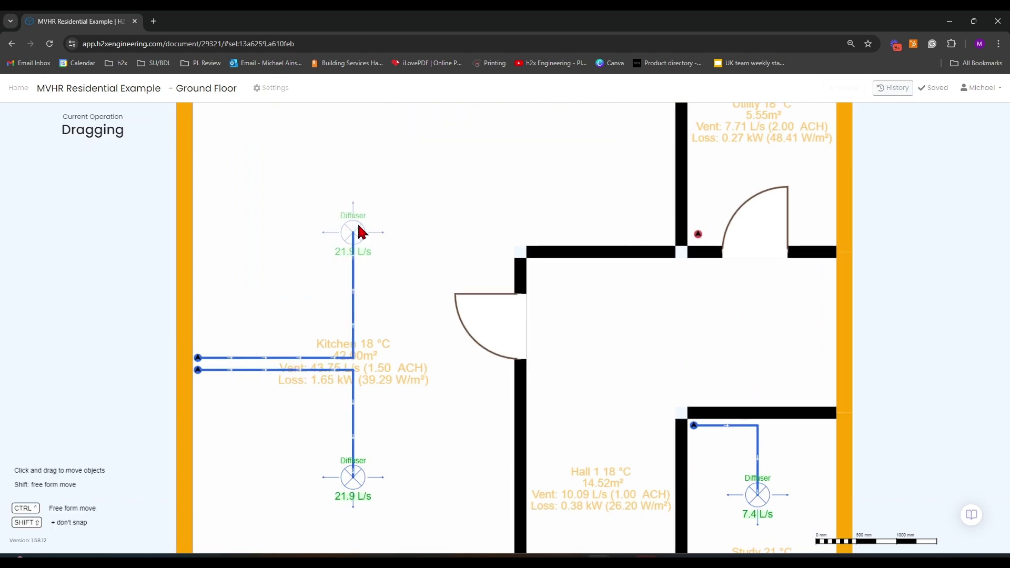
Step: Override their flow rate mode to Room Size: 17.6 L/s per Kitchen diffuser, 6.0 L/s in the Study
scroll(570, 251, "down", 2)
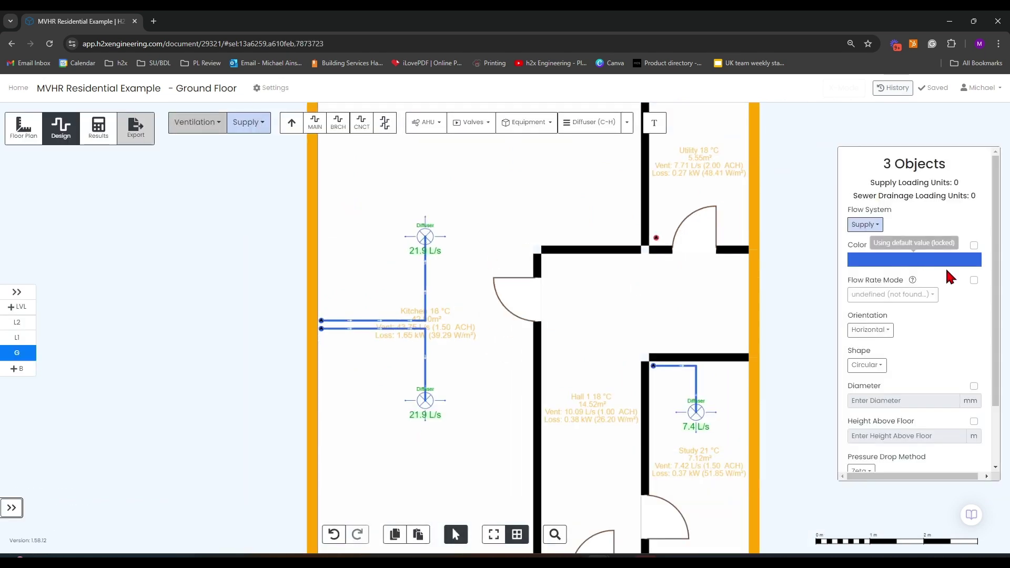
left_click(974, 281)
left_click(876, 295)
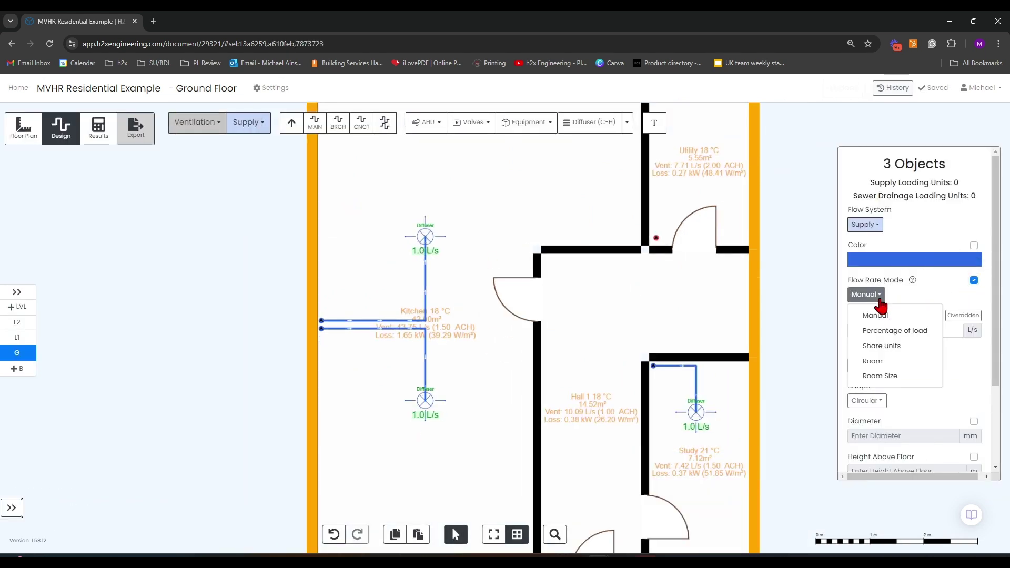
left_click(882, 380)
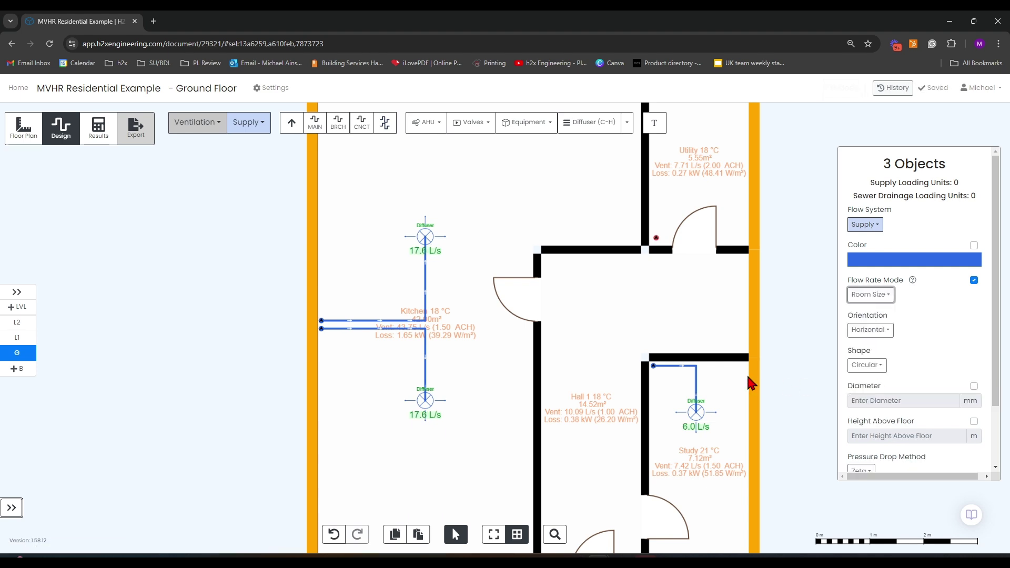
left_click(794, 379)
scroll(793, 352, "down", 2)
left_click_drag(813, 315, 695, 273)
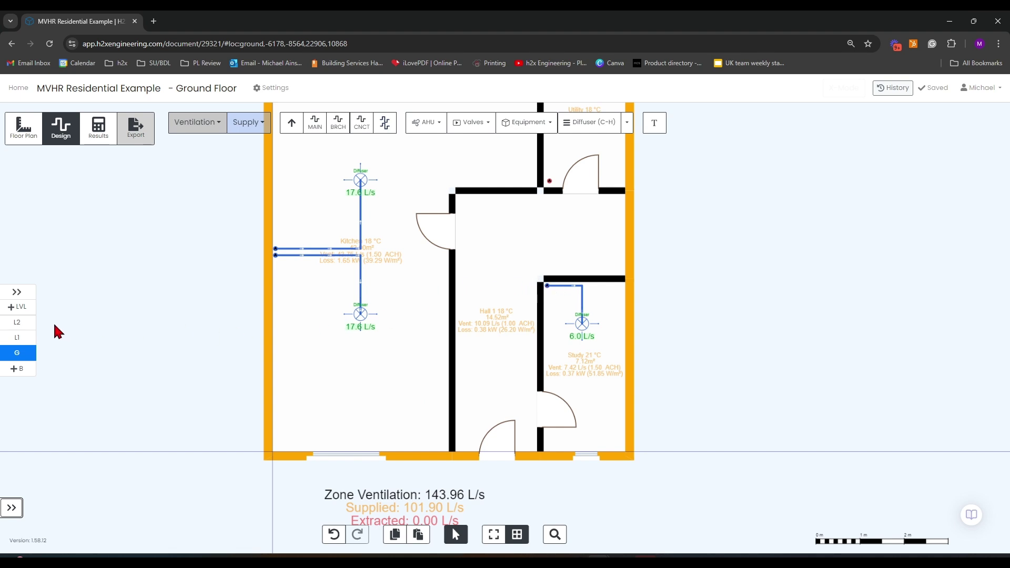
Step: On Level 1, undo an accidental diffuser nudge and select the bedroom supply diffusers
left_click(22, 339)
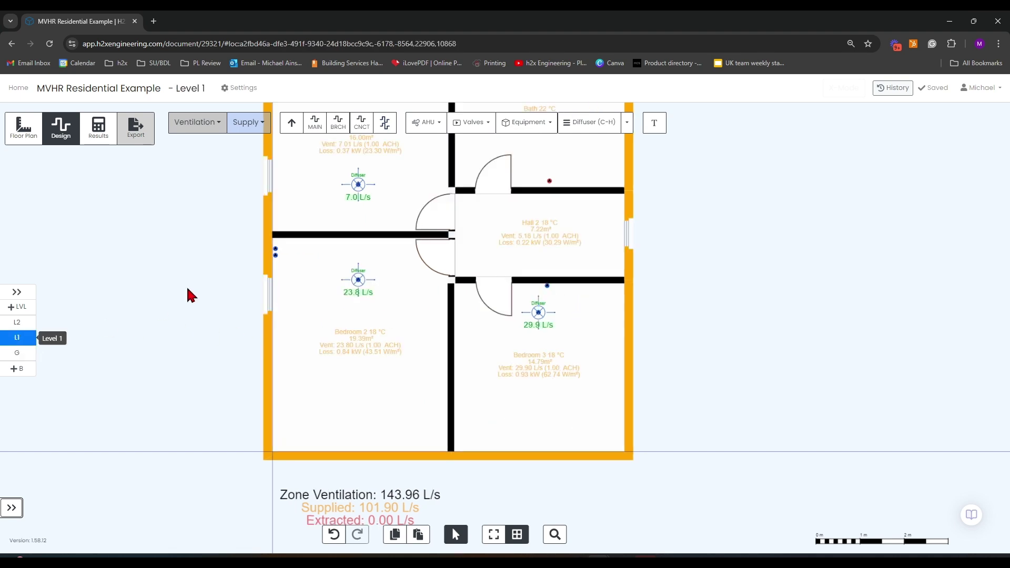
left_click_drag(283, 281, 274, 386)
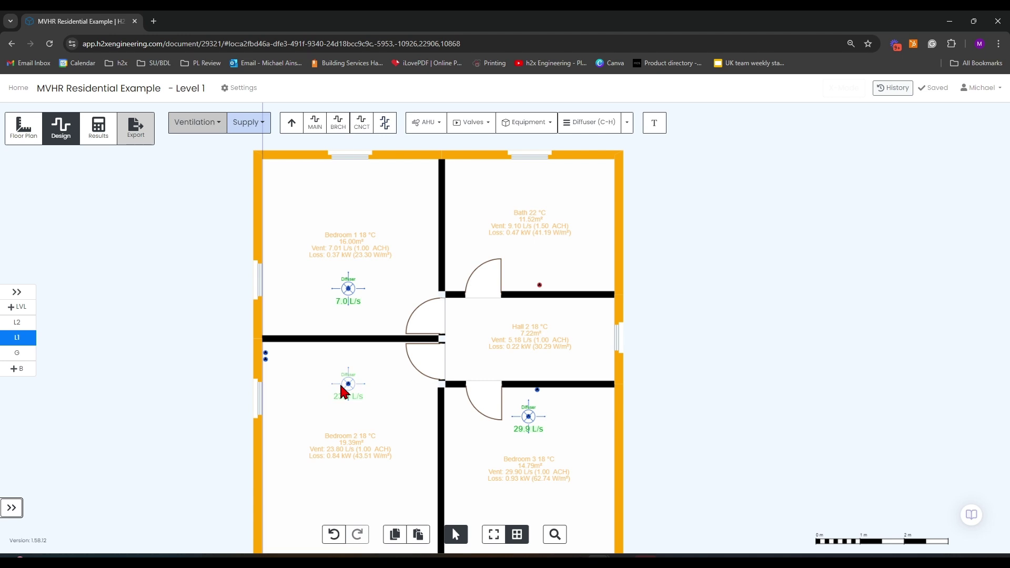
left_click_drag(341, 387, 334, 387)
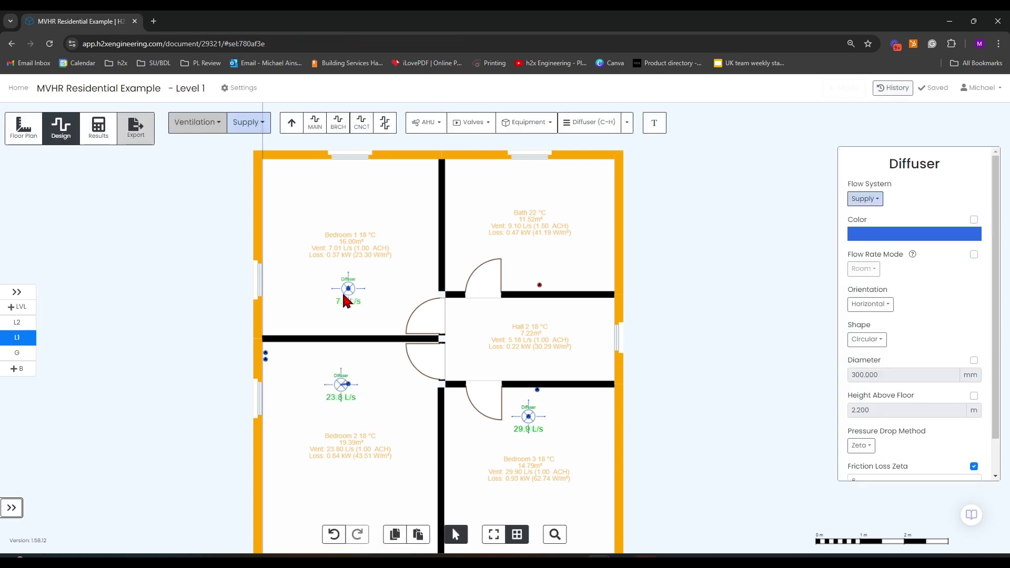
key("ctrl+z")
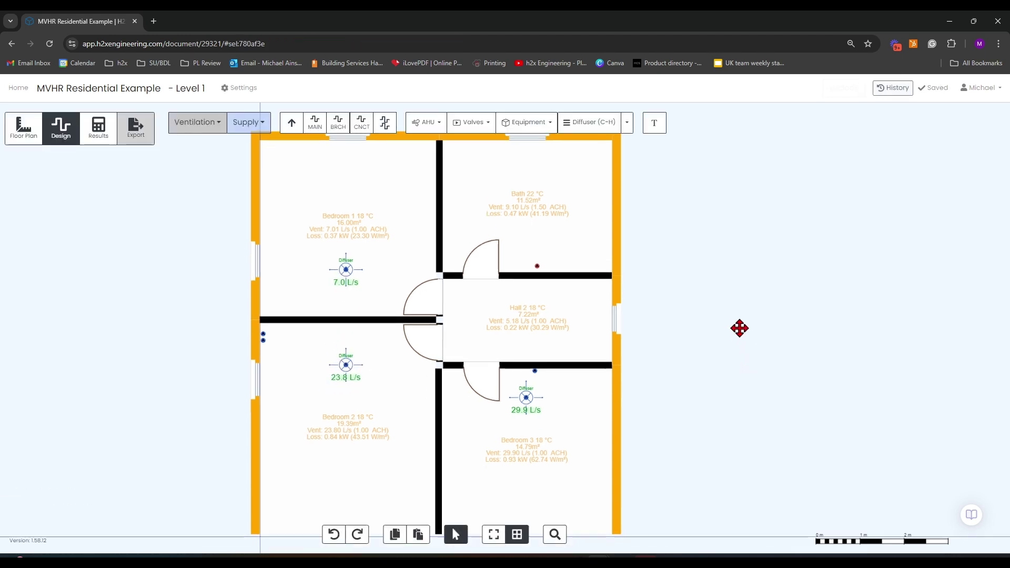
left_click(348, 365)
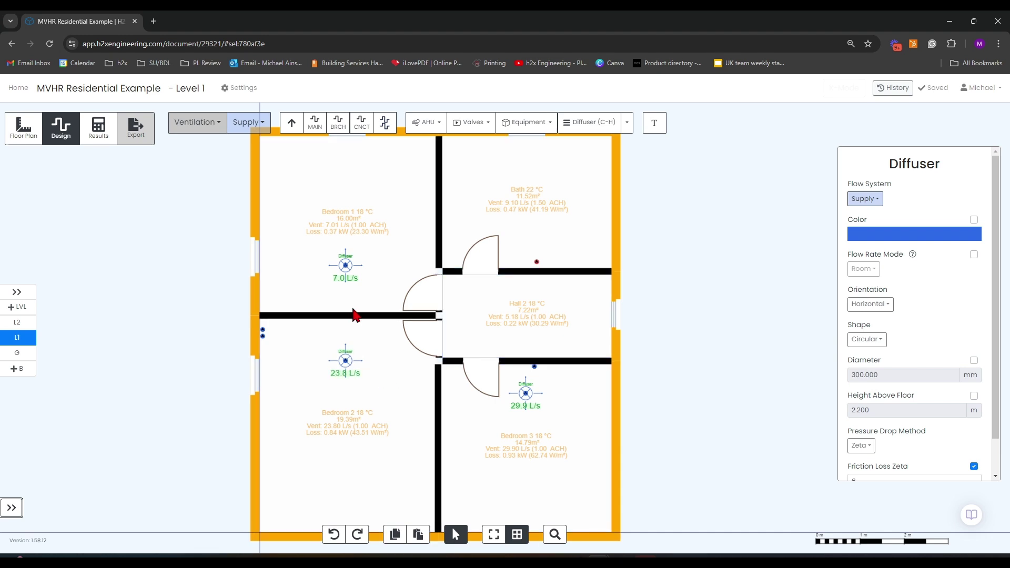
left_click(347, 272, "shift")
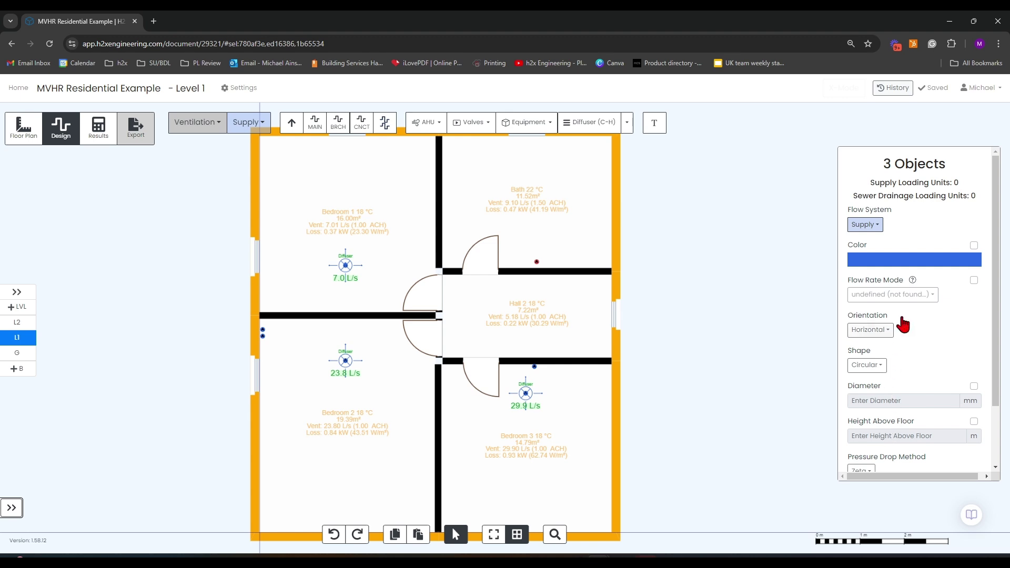
Step: Set the bedroom diffusers' flow rate mode to Room Size, giving 23.2, 28.1 and 21.4 L/s
left_click(975, 280)
left_click(875, 298)
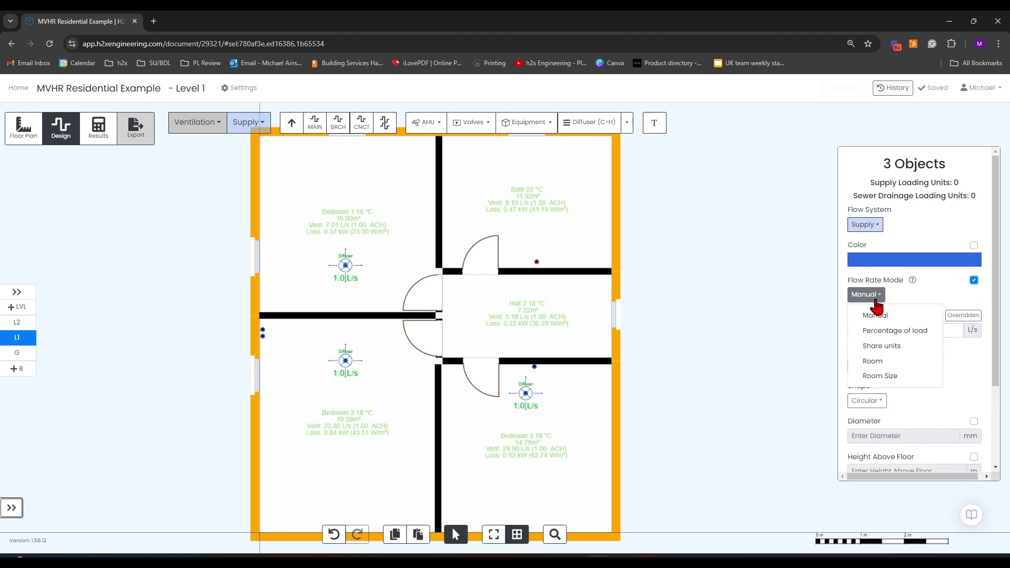
left_click(881, 375)
left_click(717, 363)
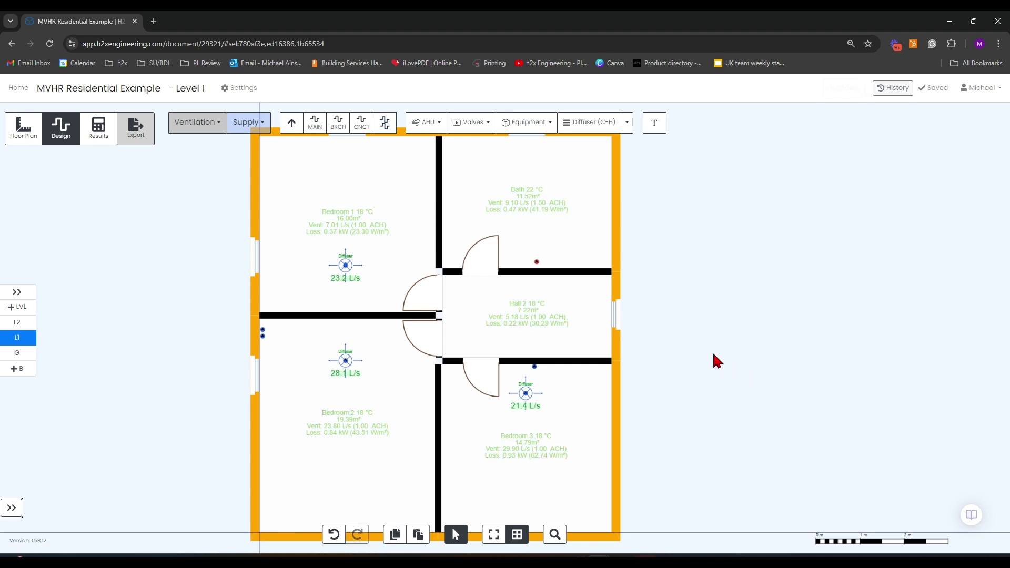
left_click_drag(717, 363, 723, 287)
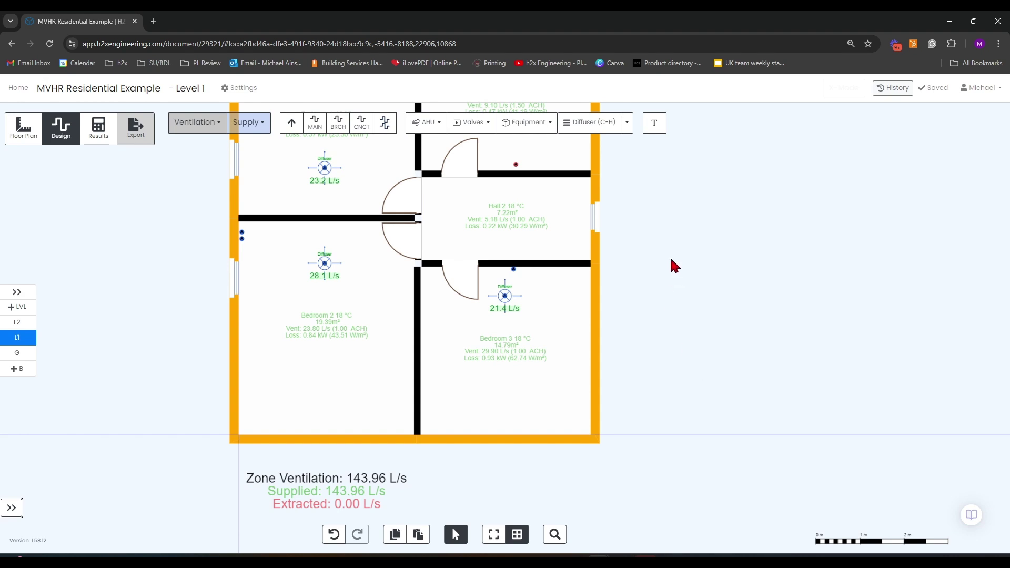
left_click_drag(676, 268, 695, 285)
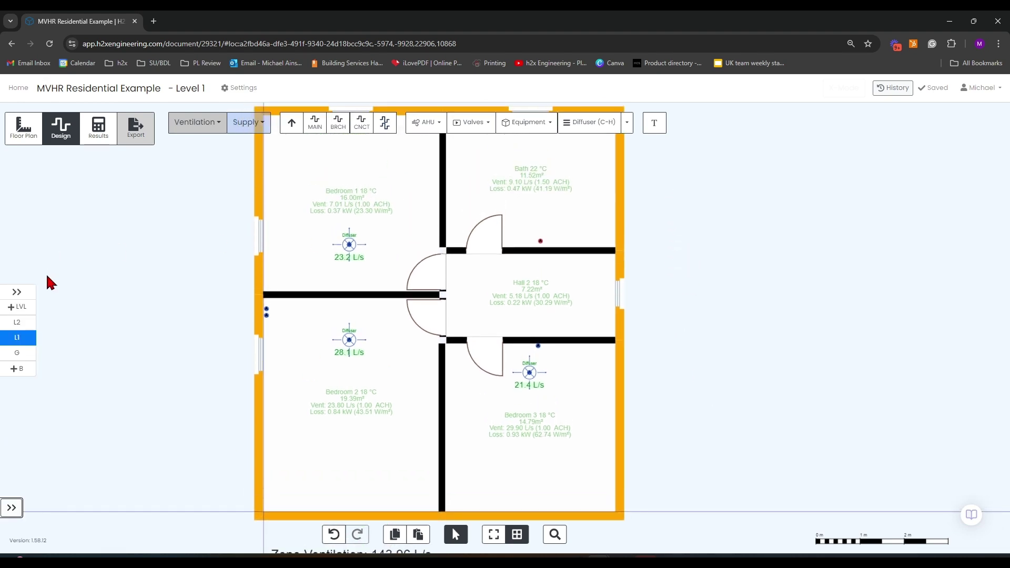
Step: Switch to the extract system and place an extract grill on the Level 1 Bath's duct end (4.6 L/s)
left_click(247, 122)
left_click(264, 186)
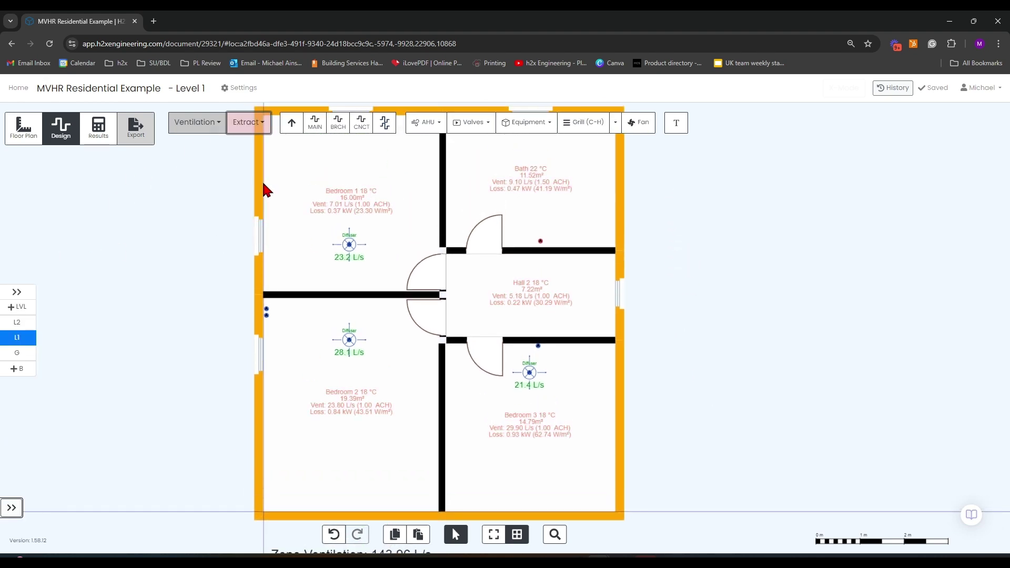
left_click_drag(730, 215, 665, 313)
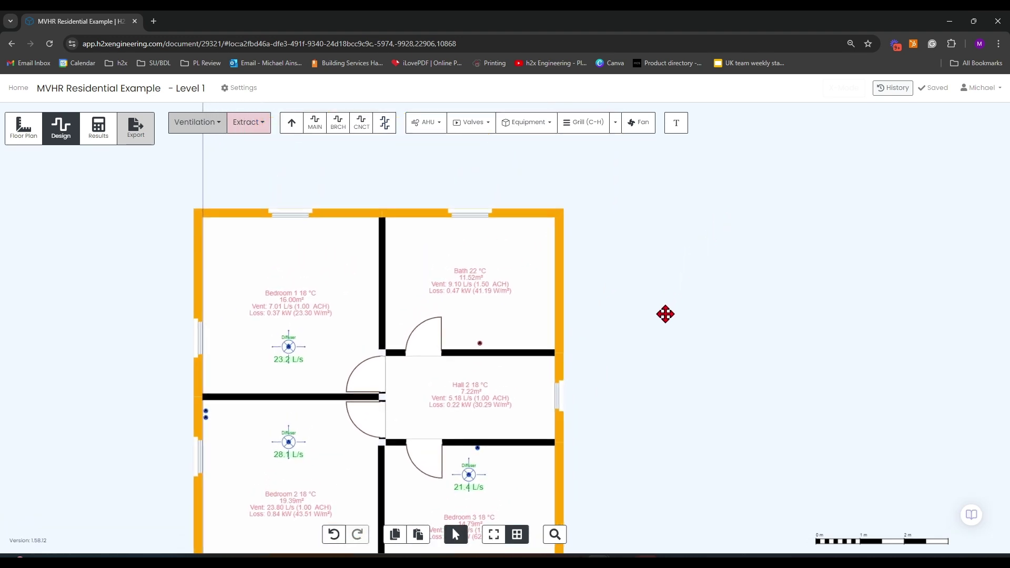
scroll(620, 350, "up", 3)
left_click_drag(620, 350, 609, 377)
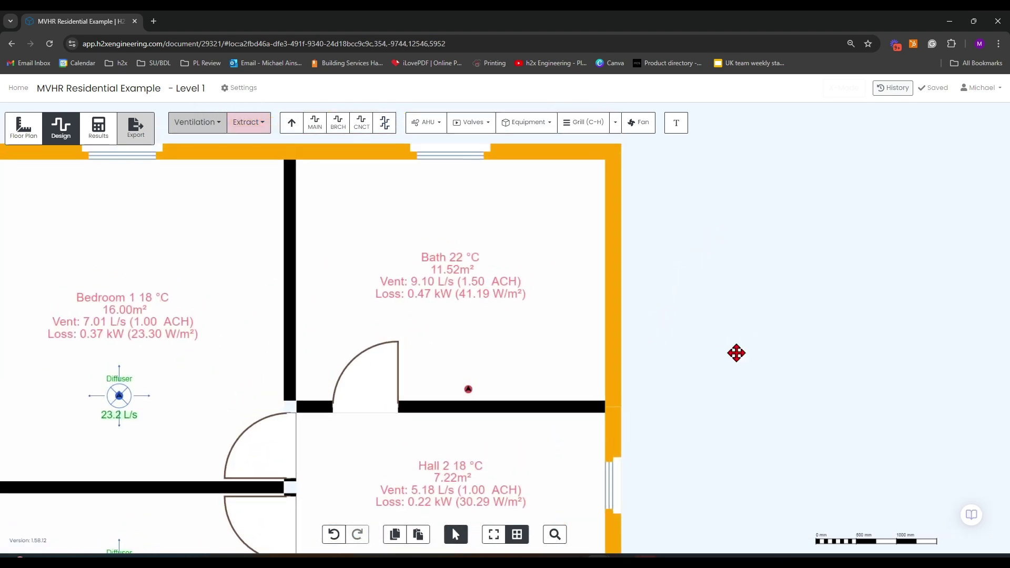
left_click(598, 125)
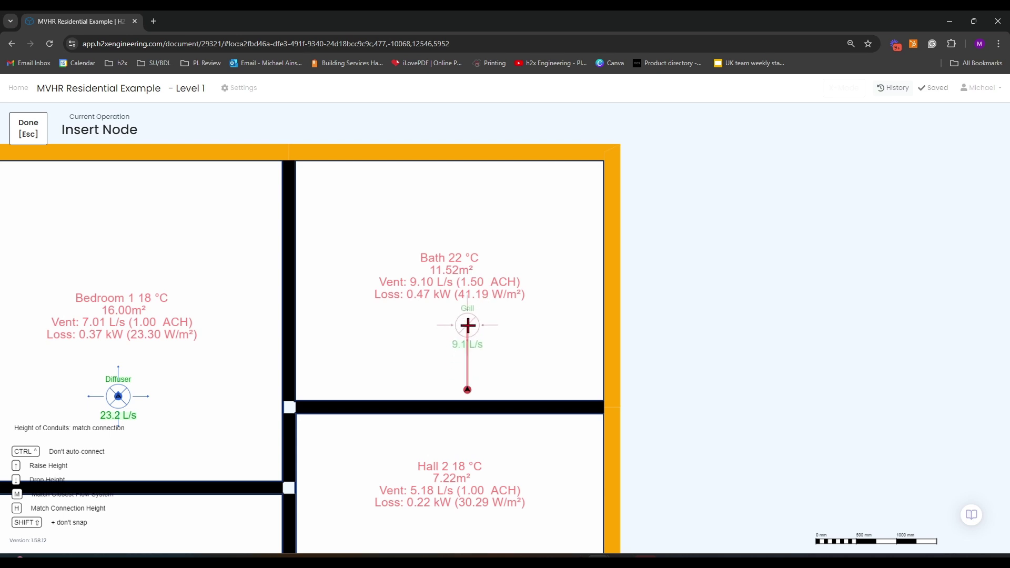
left_click(468, 325)
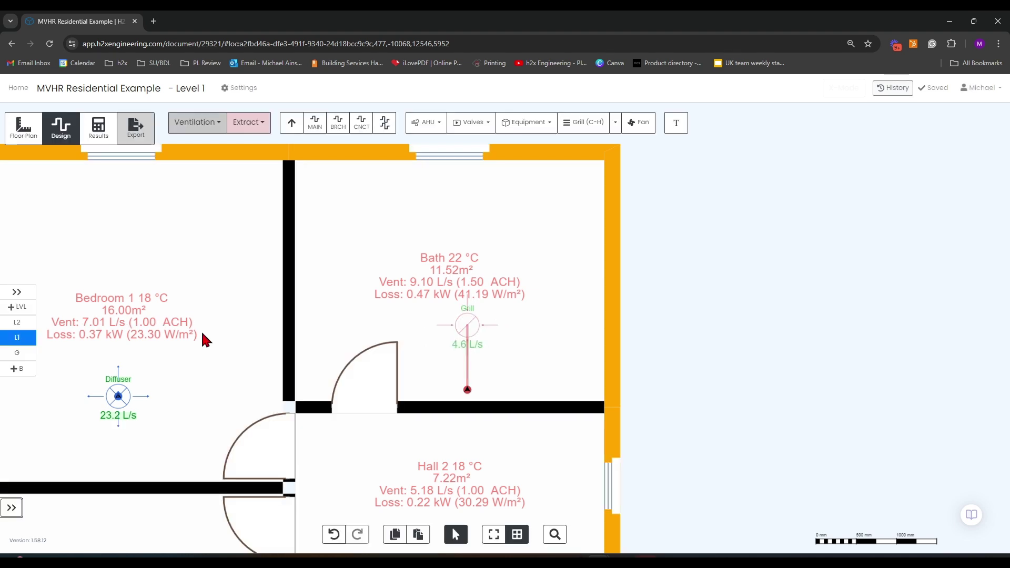
Step: Draw a flexible extract duct from the Utility extract point up and across the Utility room
left_click(12, 356)
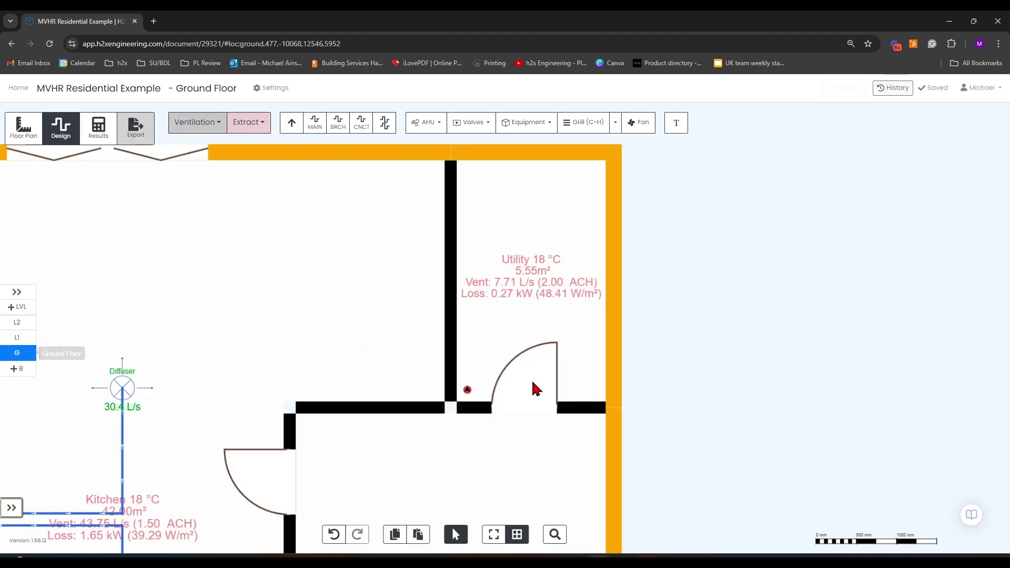
left_click(358, 123)
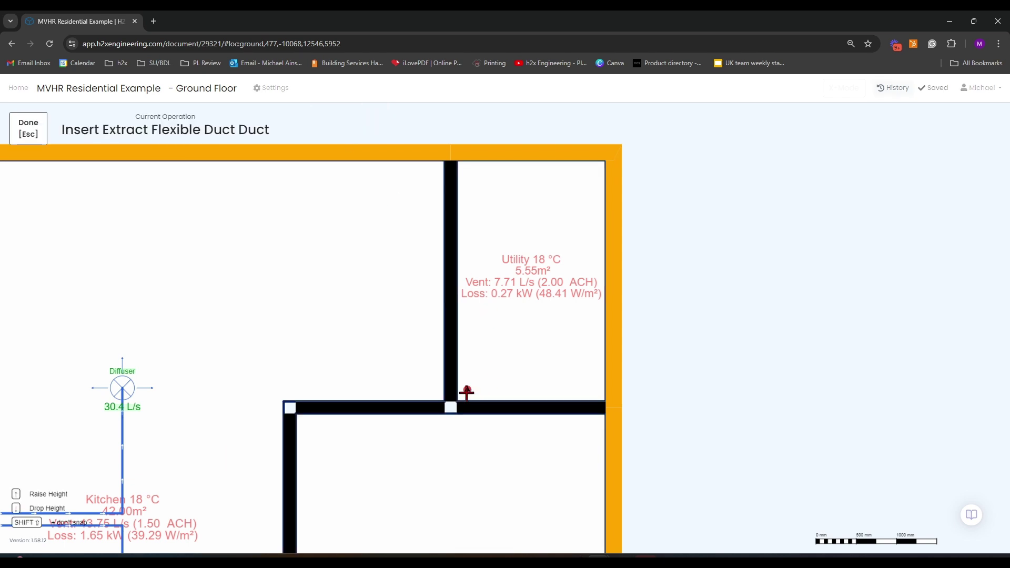
left_click(468, 390)
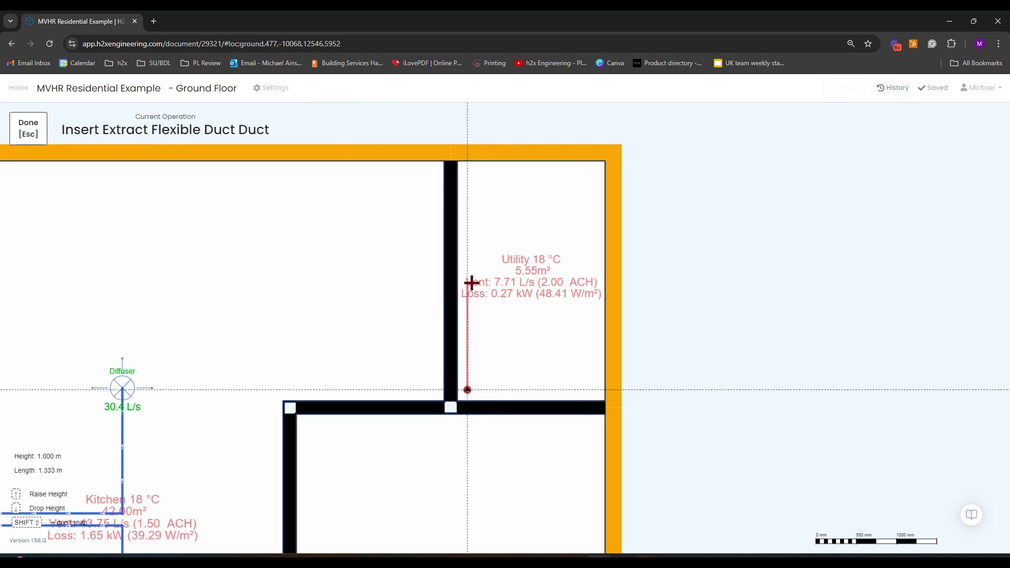
left_click(470, 283)
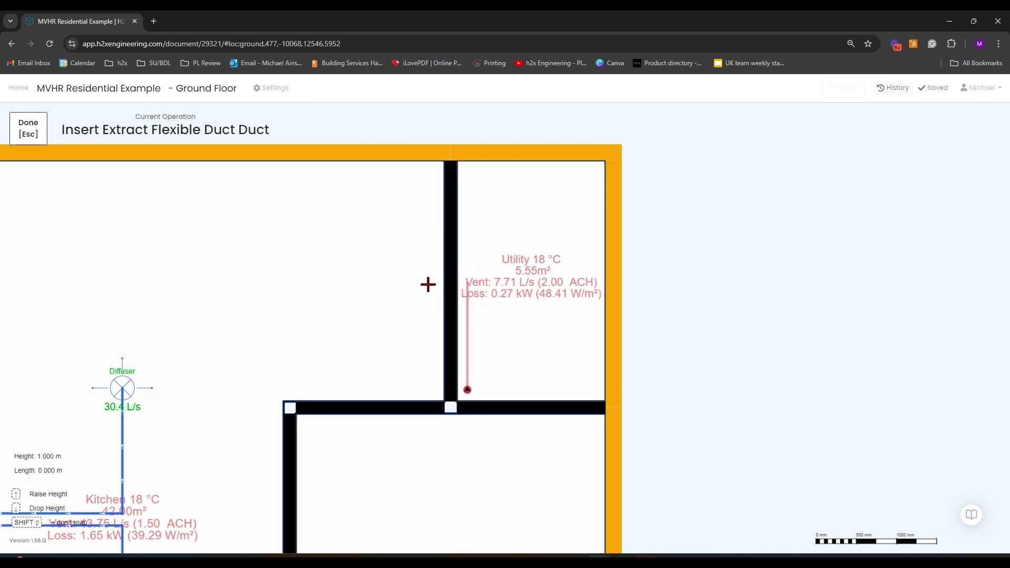
left_click(335, 284)
key("Escape")
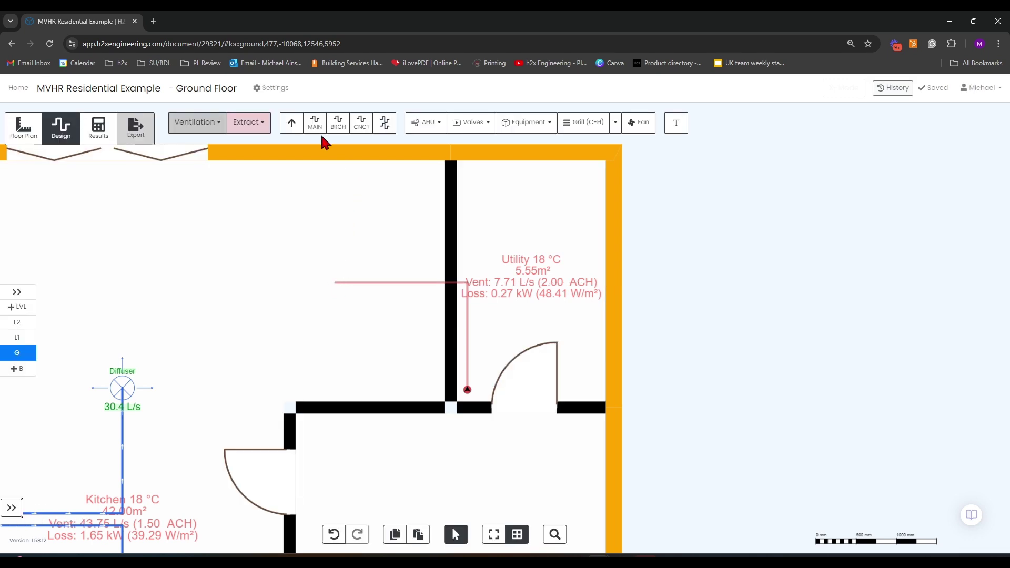
Step: Place an extract grill at the duct's end and set its flow rate mode to Room Size
left_click(582, 127)
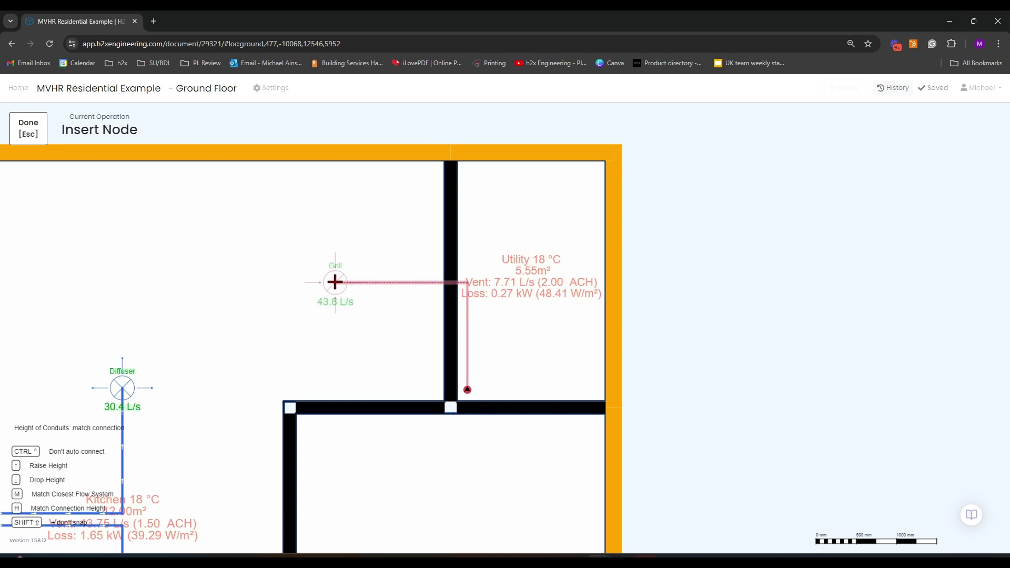
left_click(335, 282)
key("Escape")
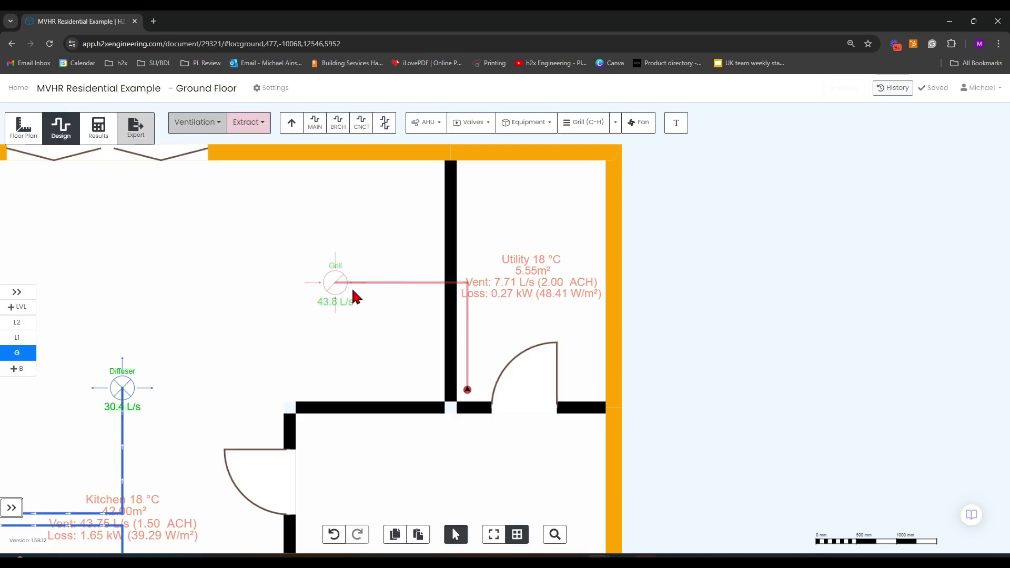
left_click(333, 283)
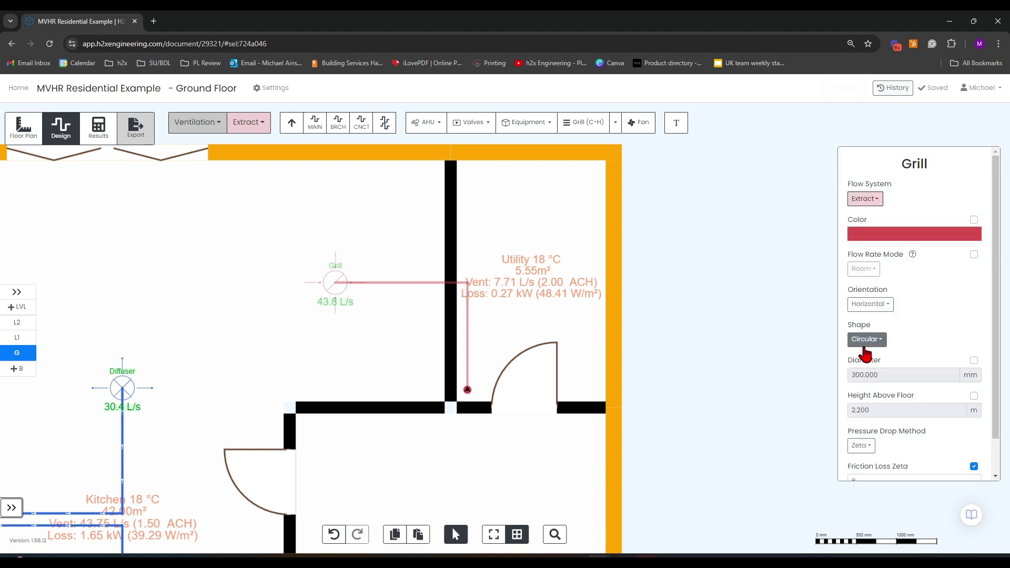
scroll(896, 337, "down", 1)
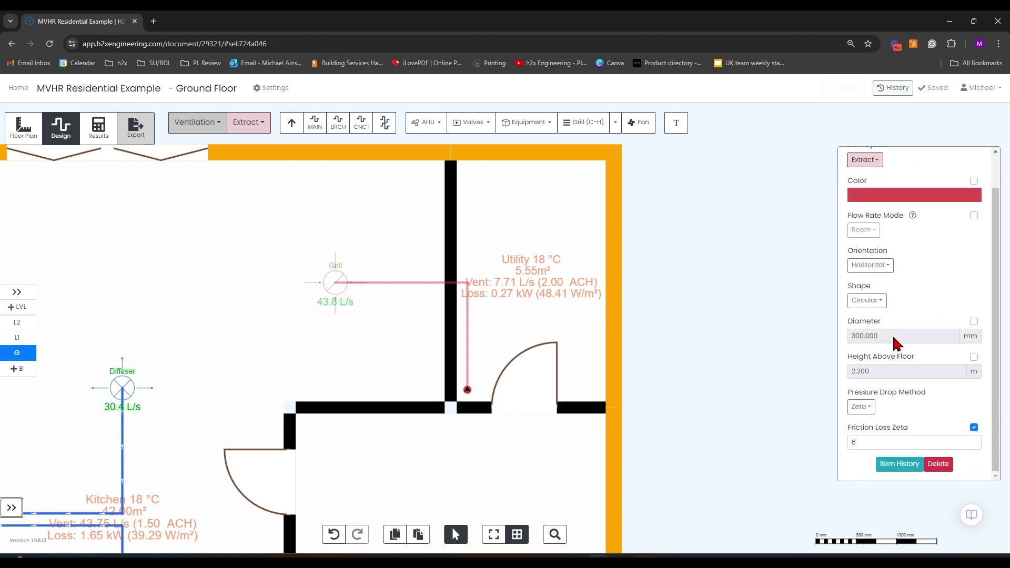
left_click(974, 216)
left_click(866, 231)
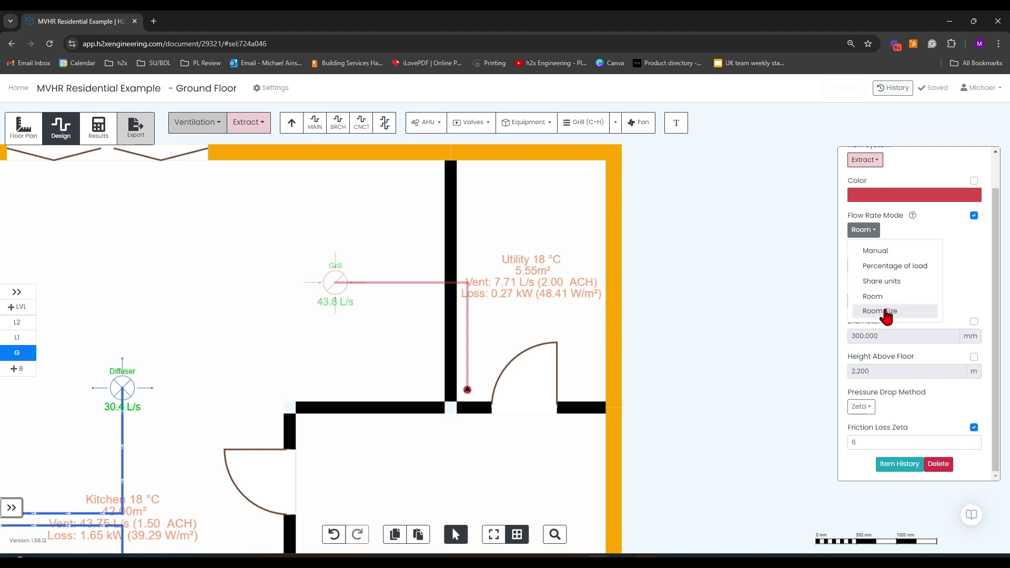
left_click(885, 311)
Step: Set the Level 1 Bath grill's flow rate mode to Room Size (31.0 L/s), then show Level 2
left_click(30, 340)
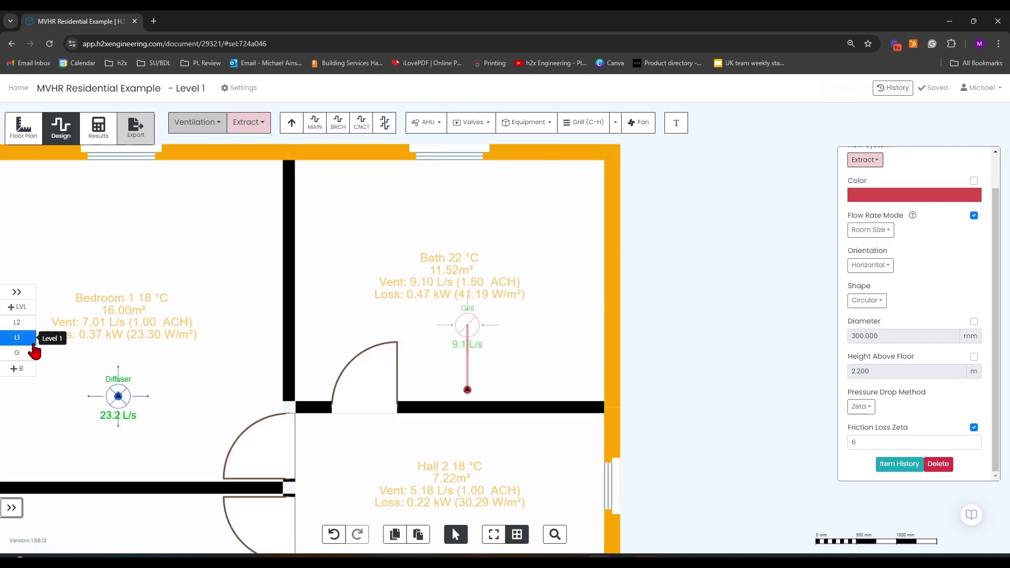
mouse_move(468, 326)
left_mouse_down()
mouse_move(465, 388)
mouse_move(466, 315)
left_mouse_up()
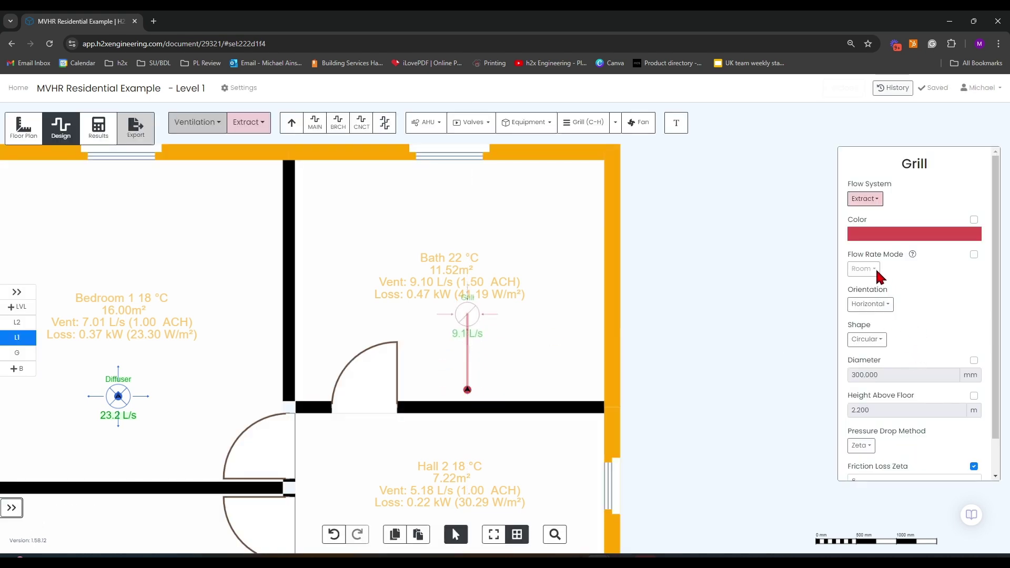
left_click(975, 254)
left_click(866, 269)
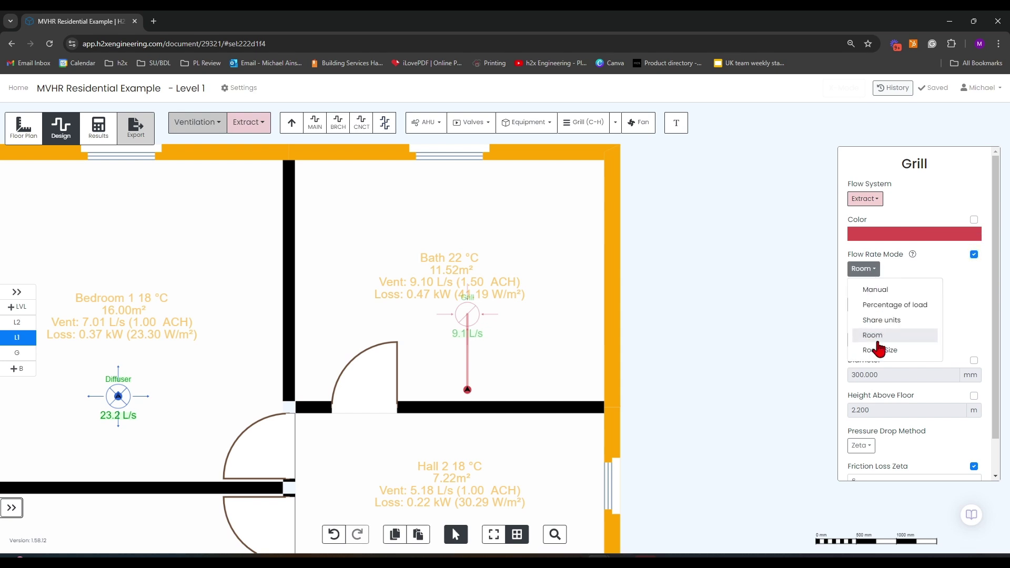
left_click(884, 350)
left_click(703, 344)
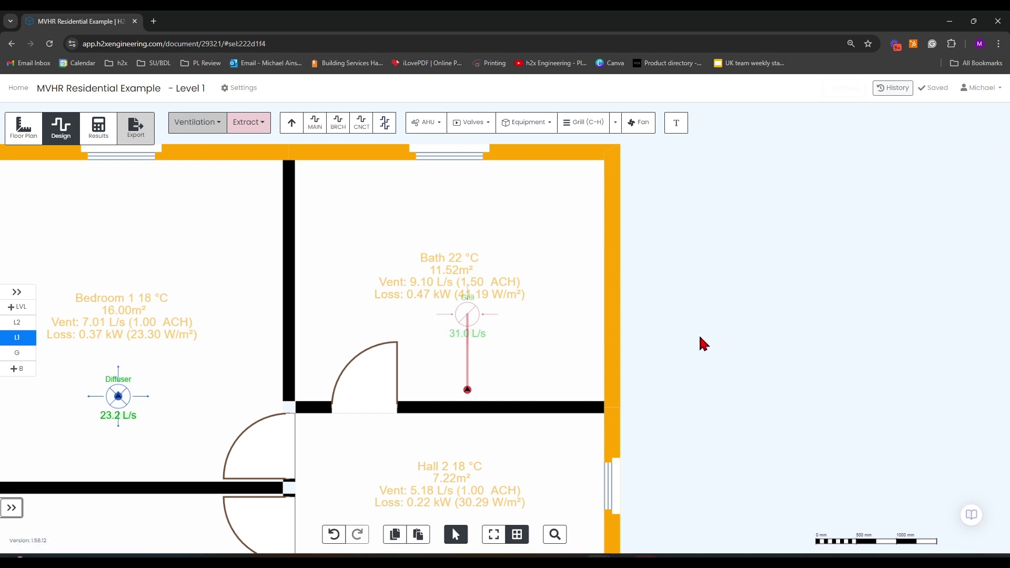
scroll(697, 331, "down", 3)
scroll(700, 334, "up", 5)
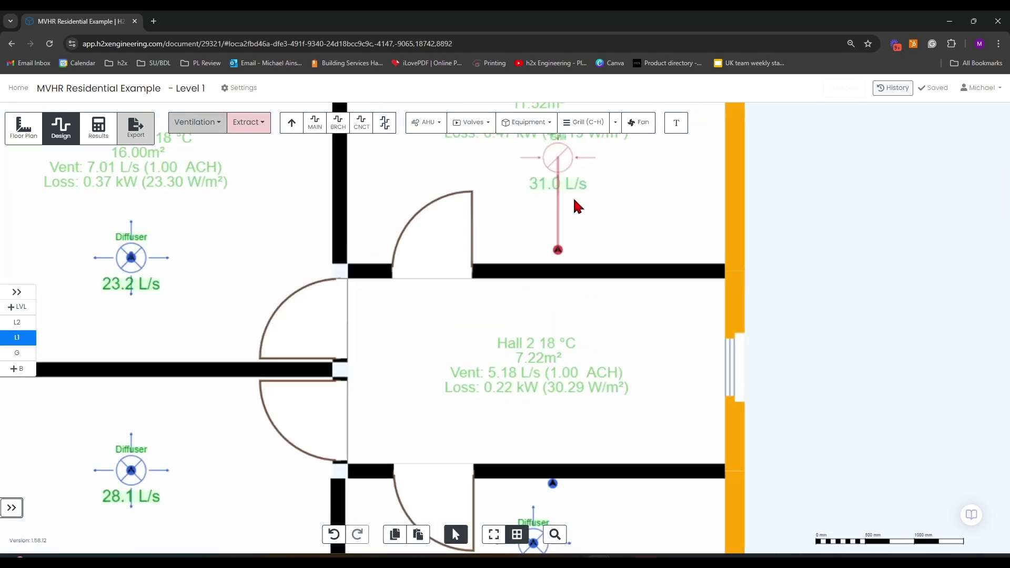
left_click_drag(733, 203, 692, 298)
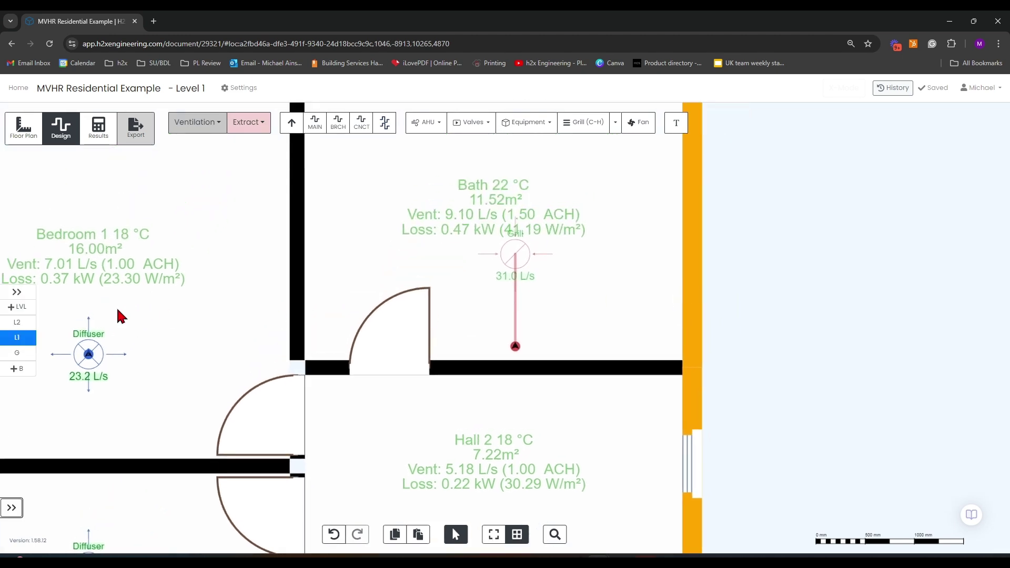
left_click(16, 323)
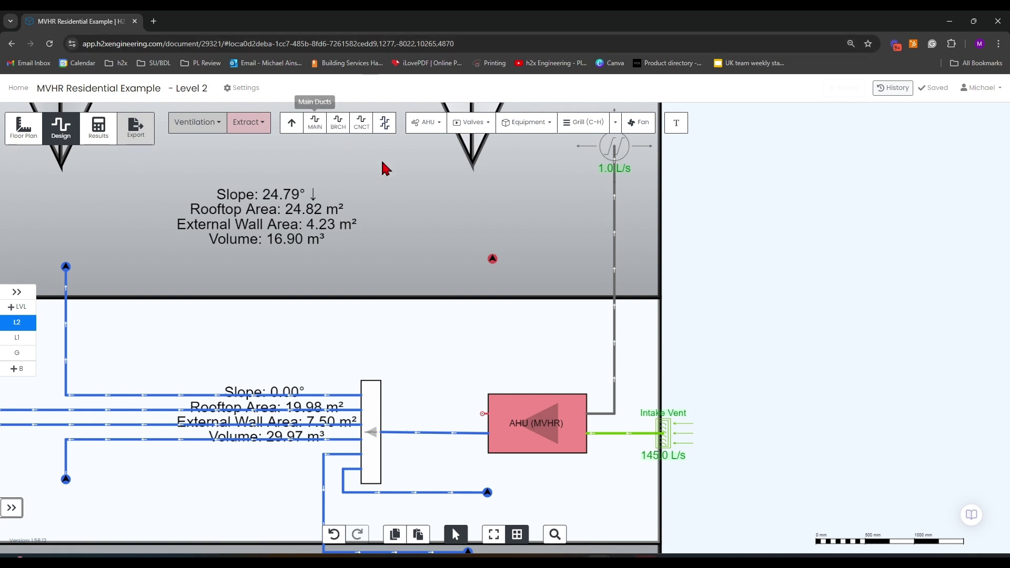
Step: Draw a main extract duct from the Level 2 MVHR unit up and across to the roof-space extract point
left_click(318, 129)
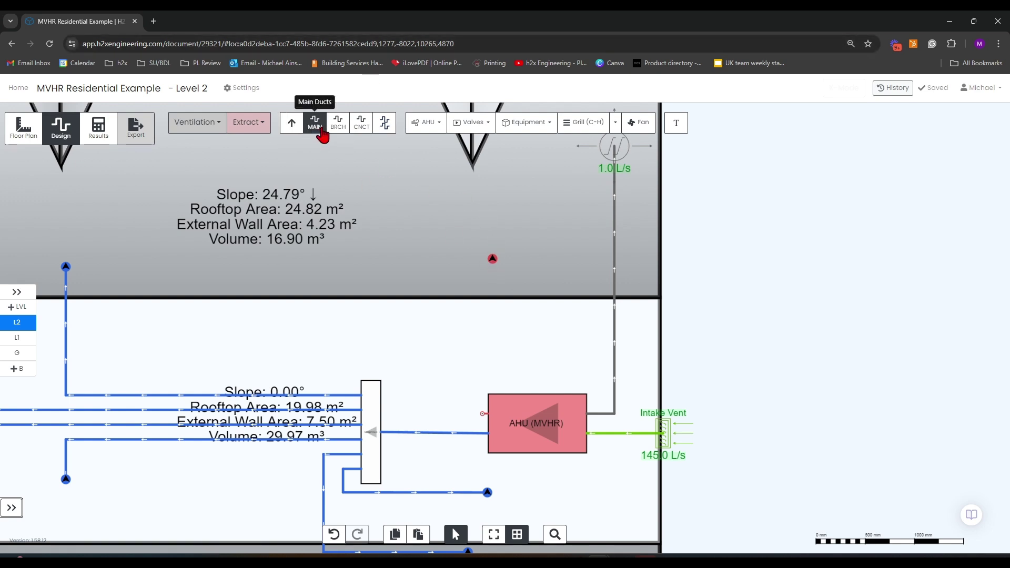
left_click(488, 413)
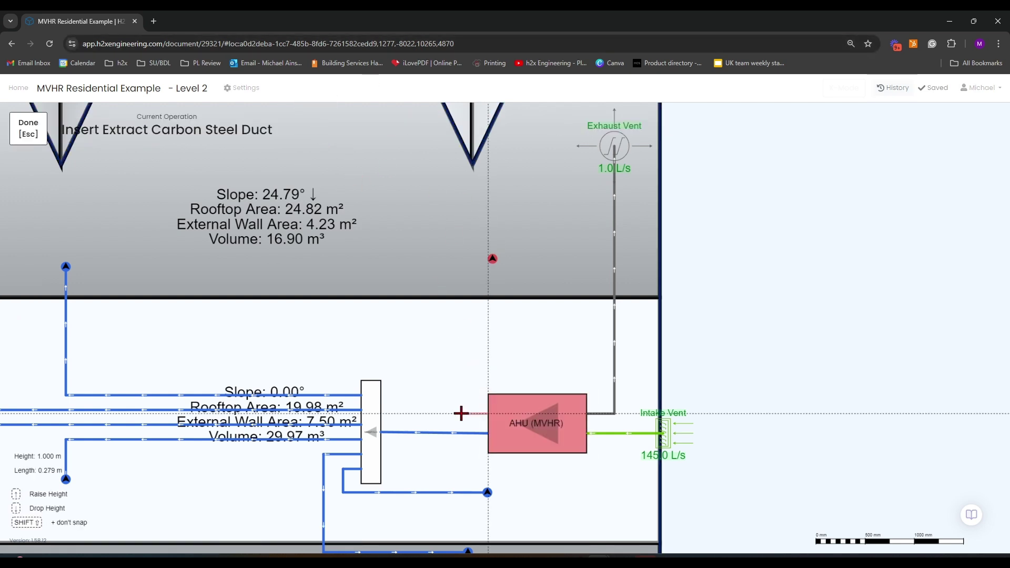
left_click(461, 259)
left_click(493, 260)
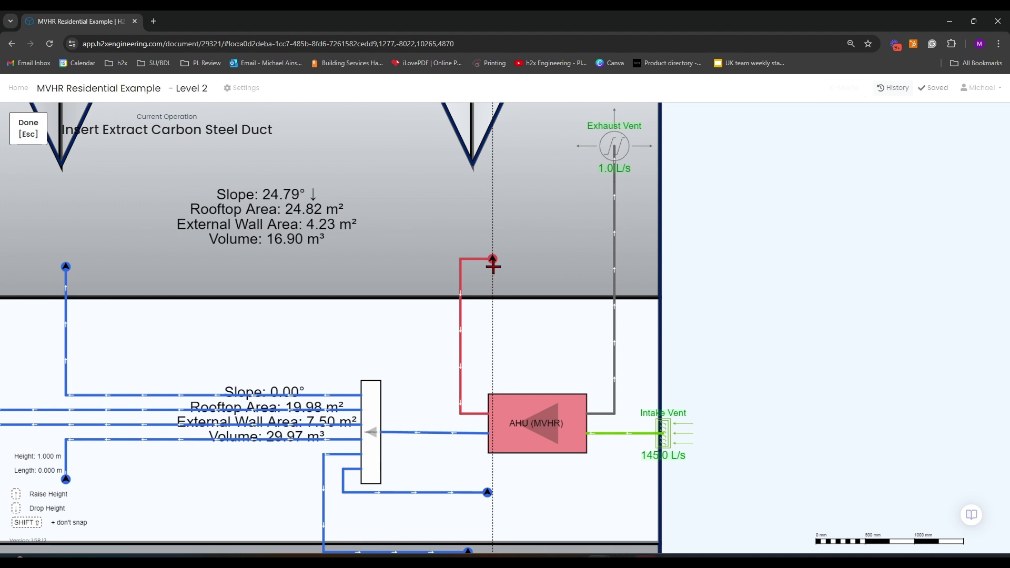
key("Escape")
scroll(487, 264, "down", 5)
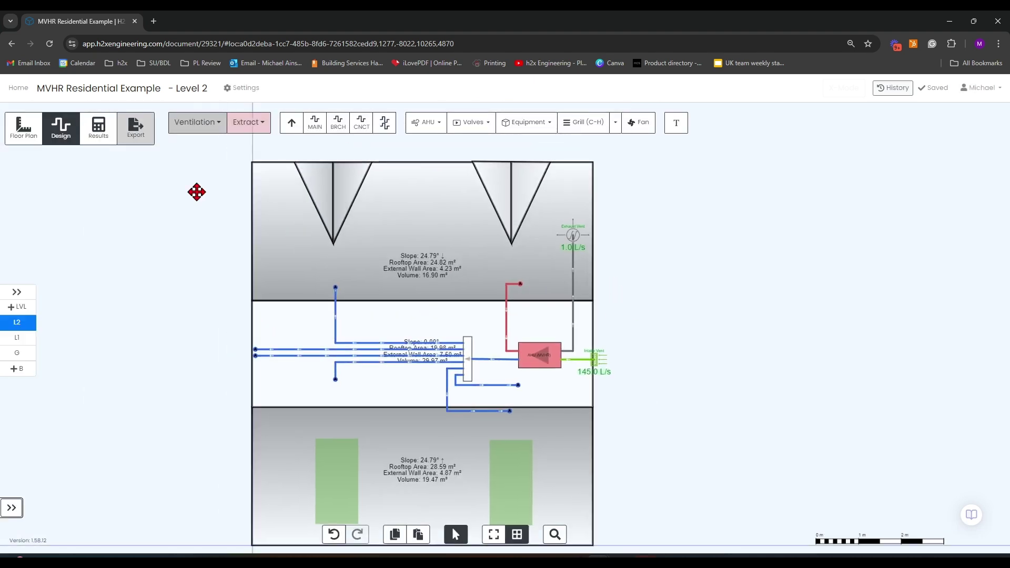
Step: Calculate results to size the ducts, then inspect a duct's size, velocity and pressure drop
left_click(98, 138)
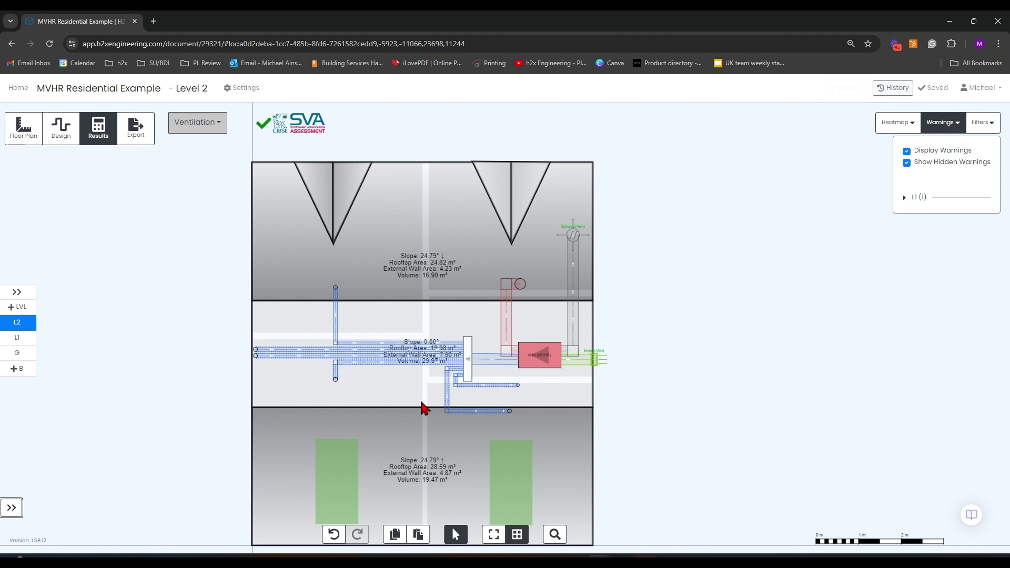
scroll(418, 376, "up", 3)
mouse_move(358, 388)
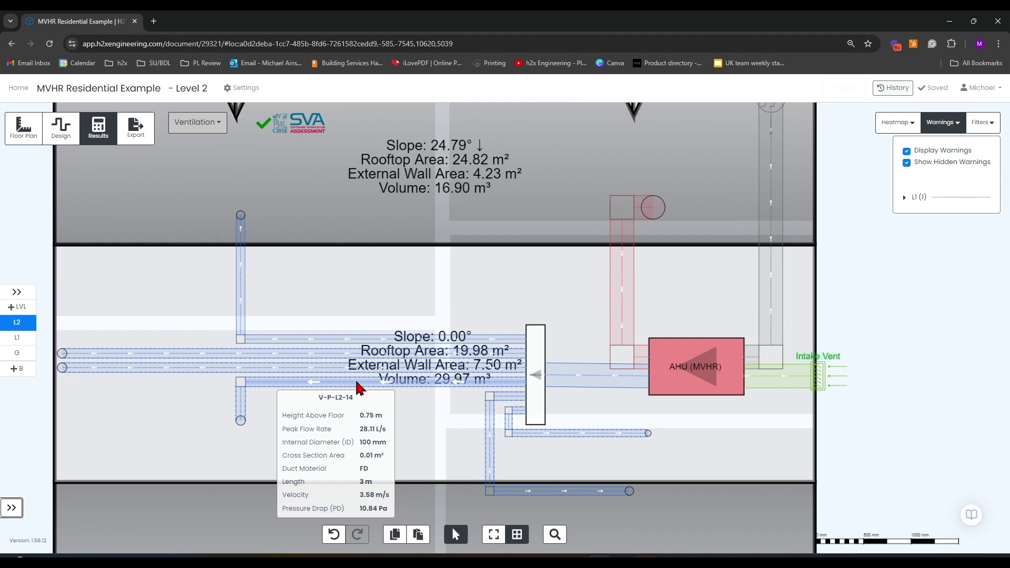
scroll(358, 388, "down", 3)
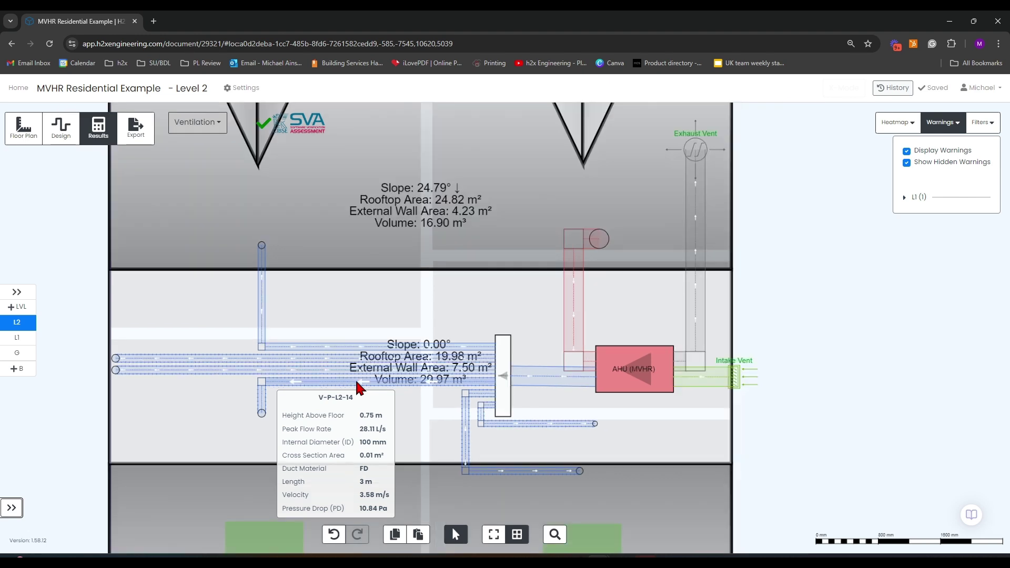
scroll(769, 408, "down", 2)
scroll(769, 408, "left", 2)
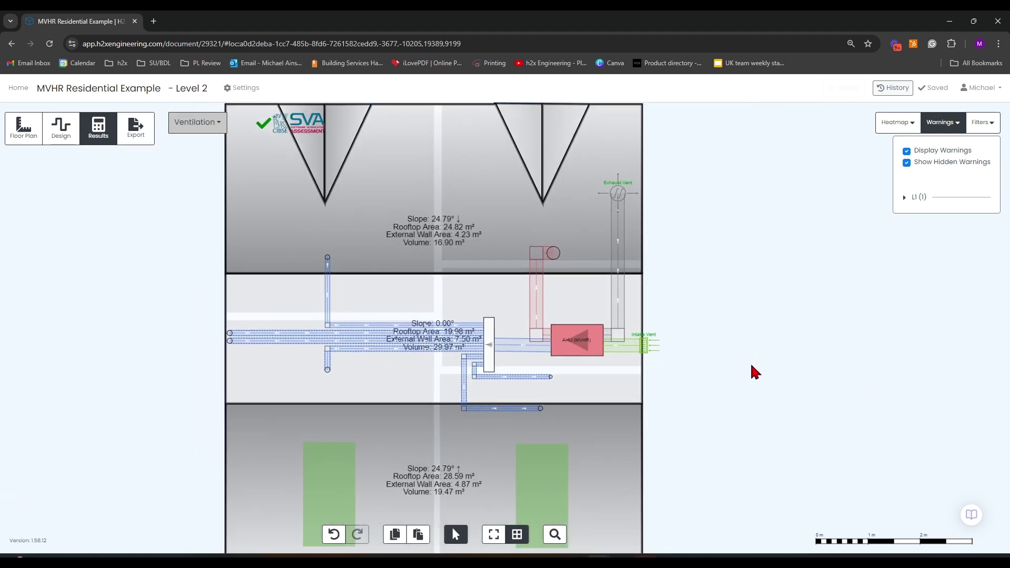